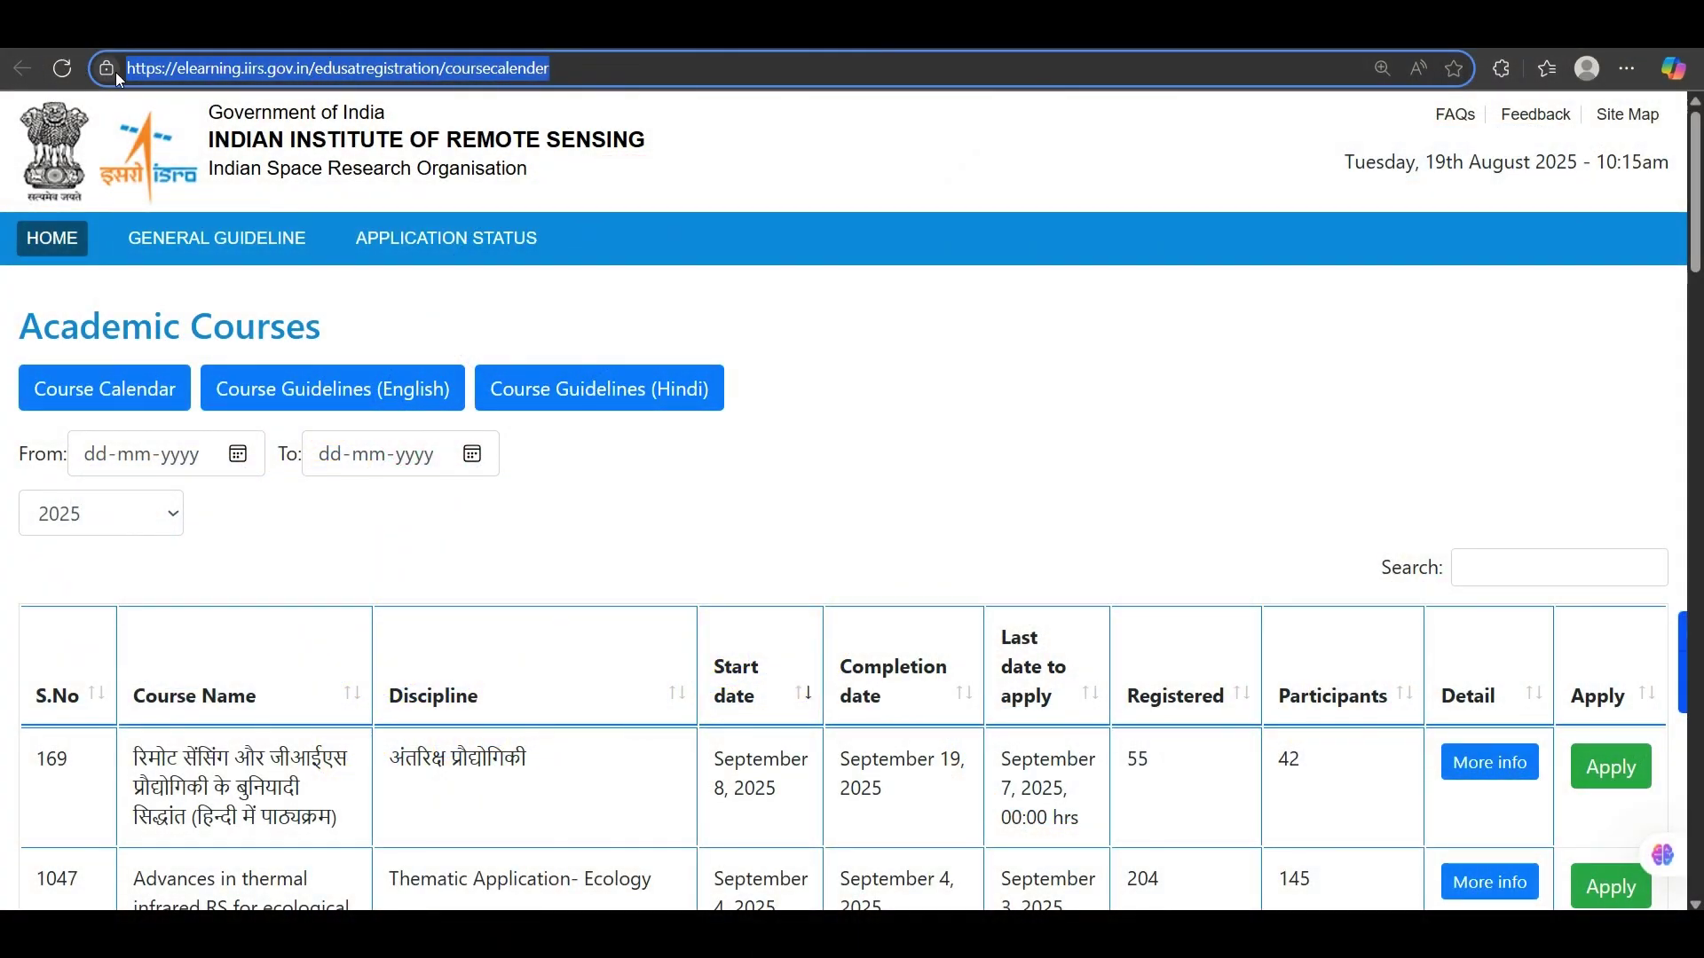
# Look over the IIRS course calendar page, from its address and Academic Courses heading through the 2025 course list.
pyautogui.click(569, 68)
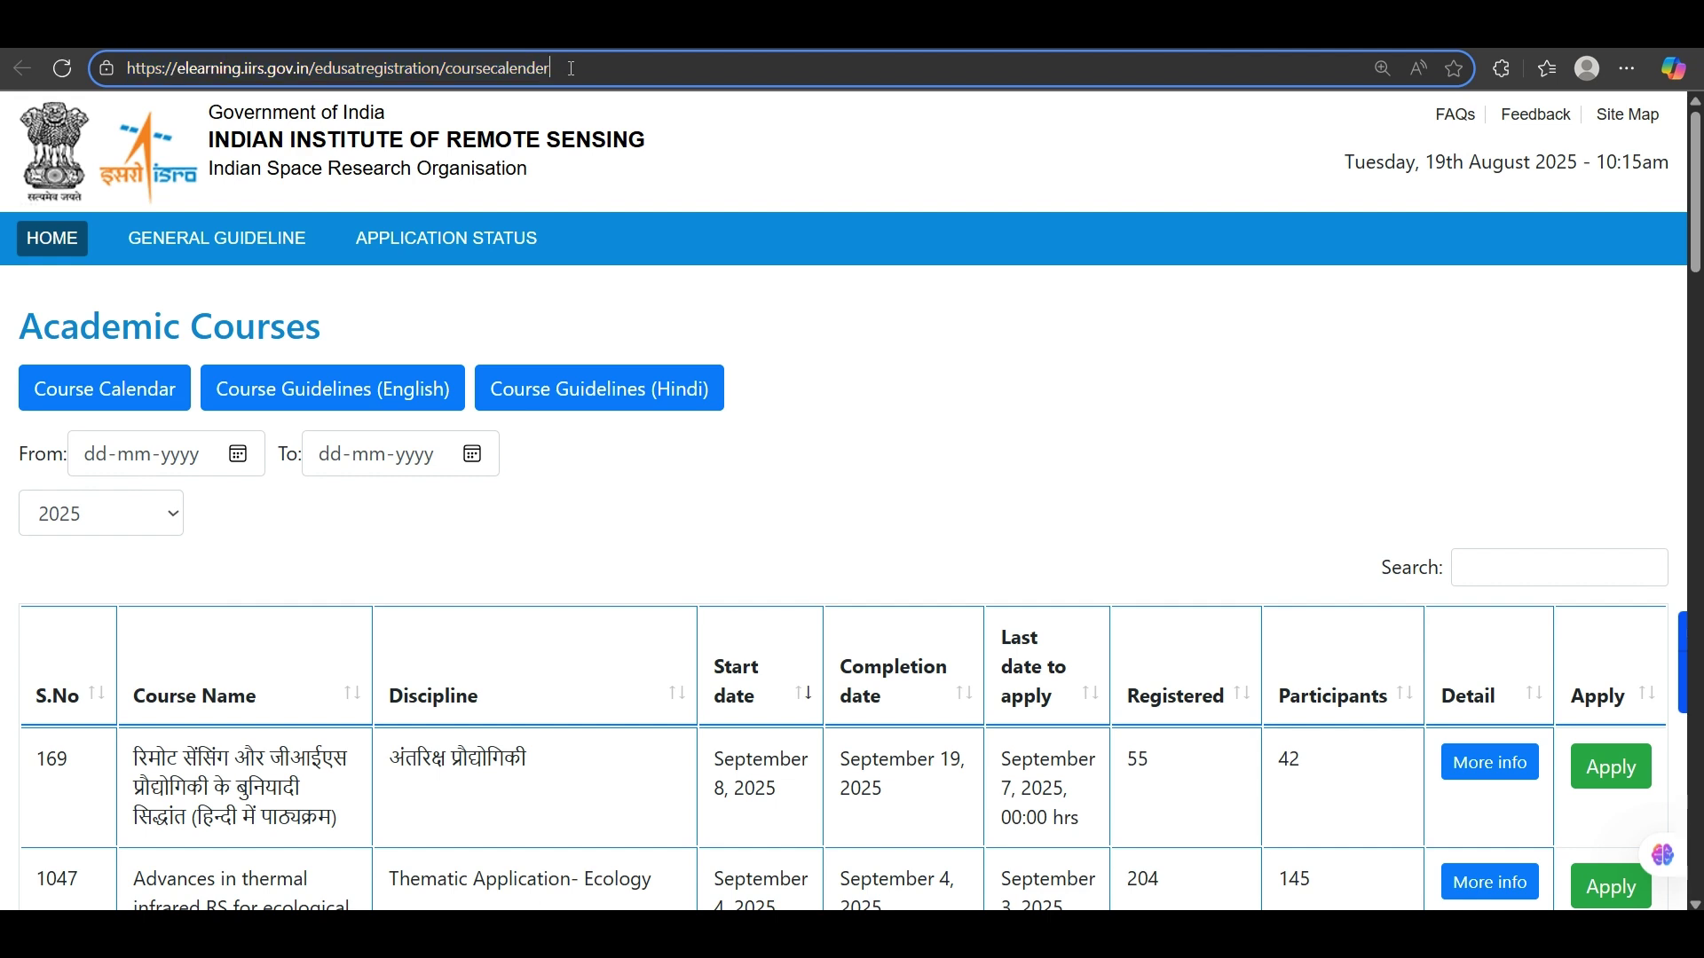
pyautogui.click(24, 330)
pyautogui.moveTo(24, 330); pyautogui.dragTo(330, 345)
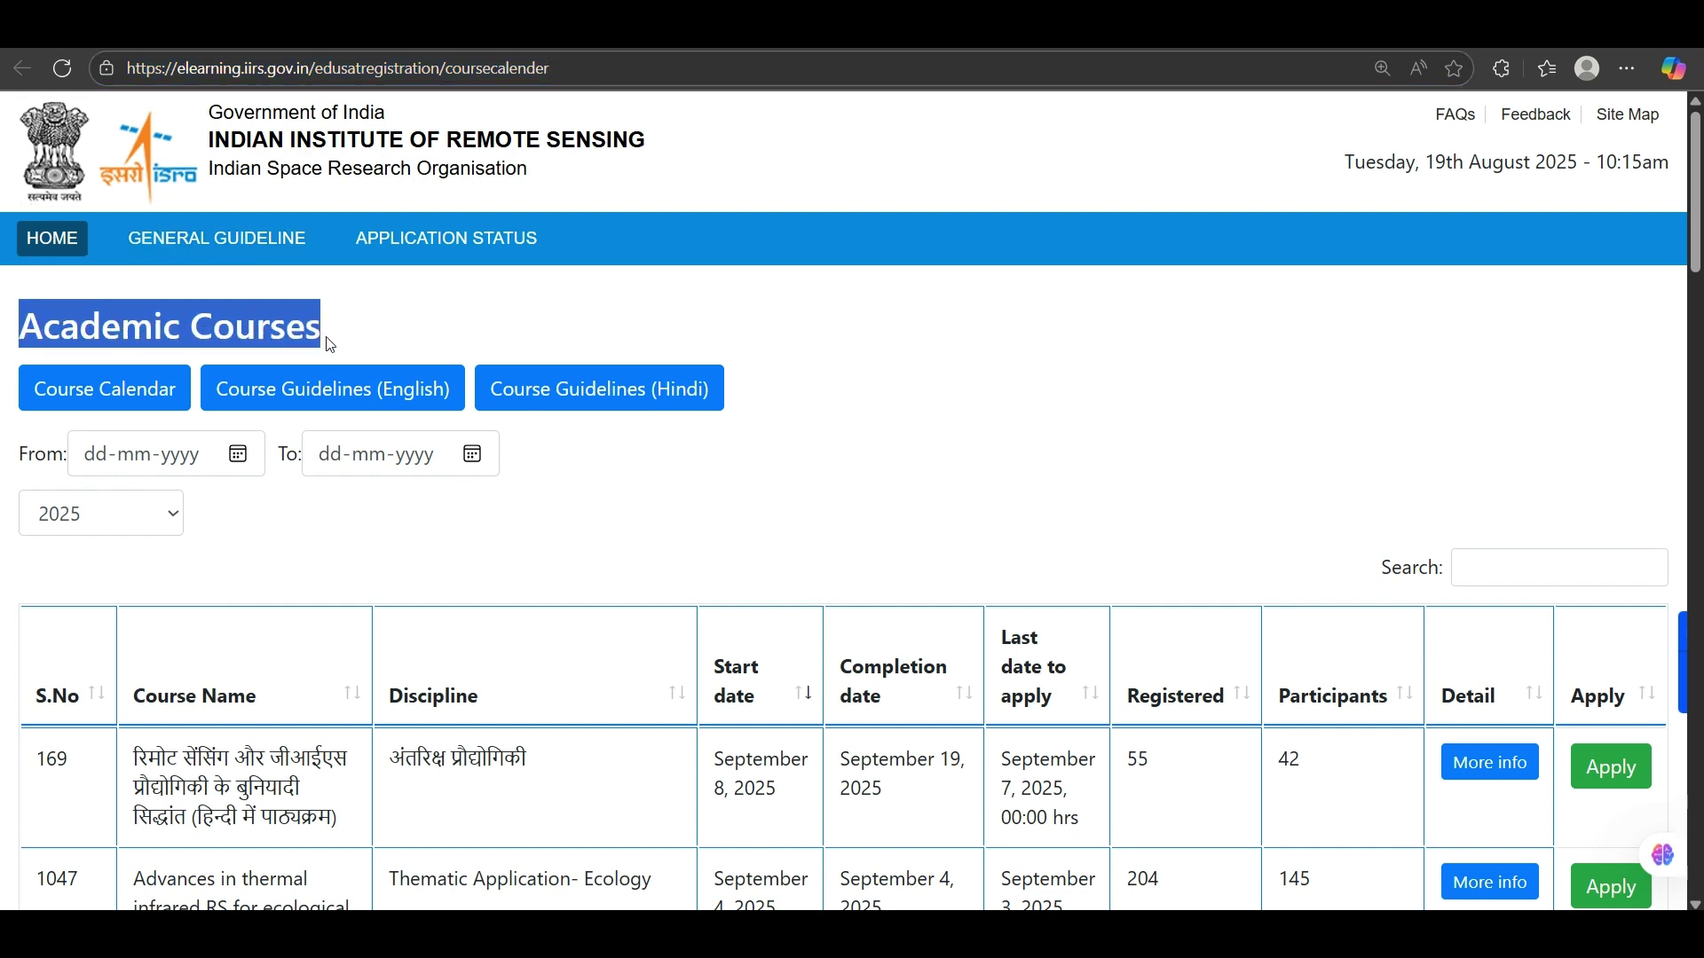
pyautogui.click(439, 421)
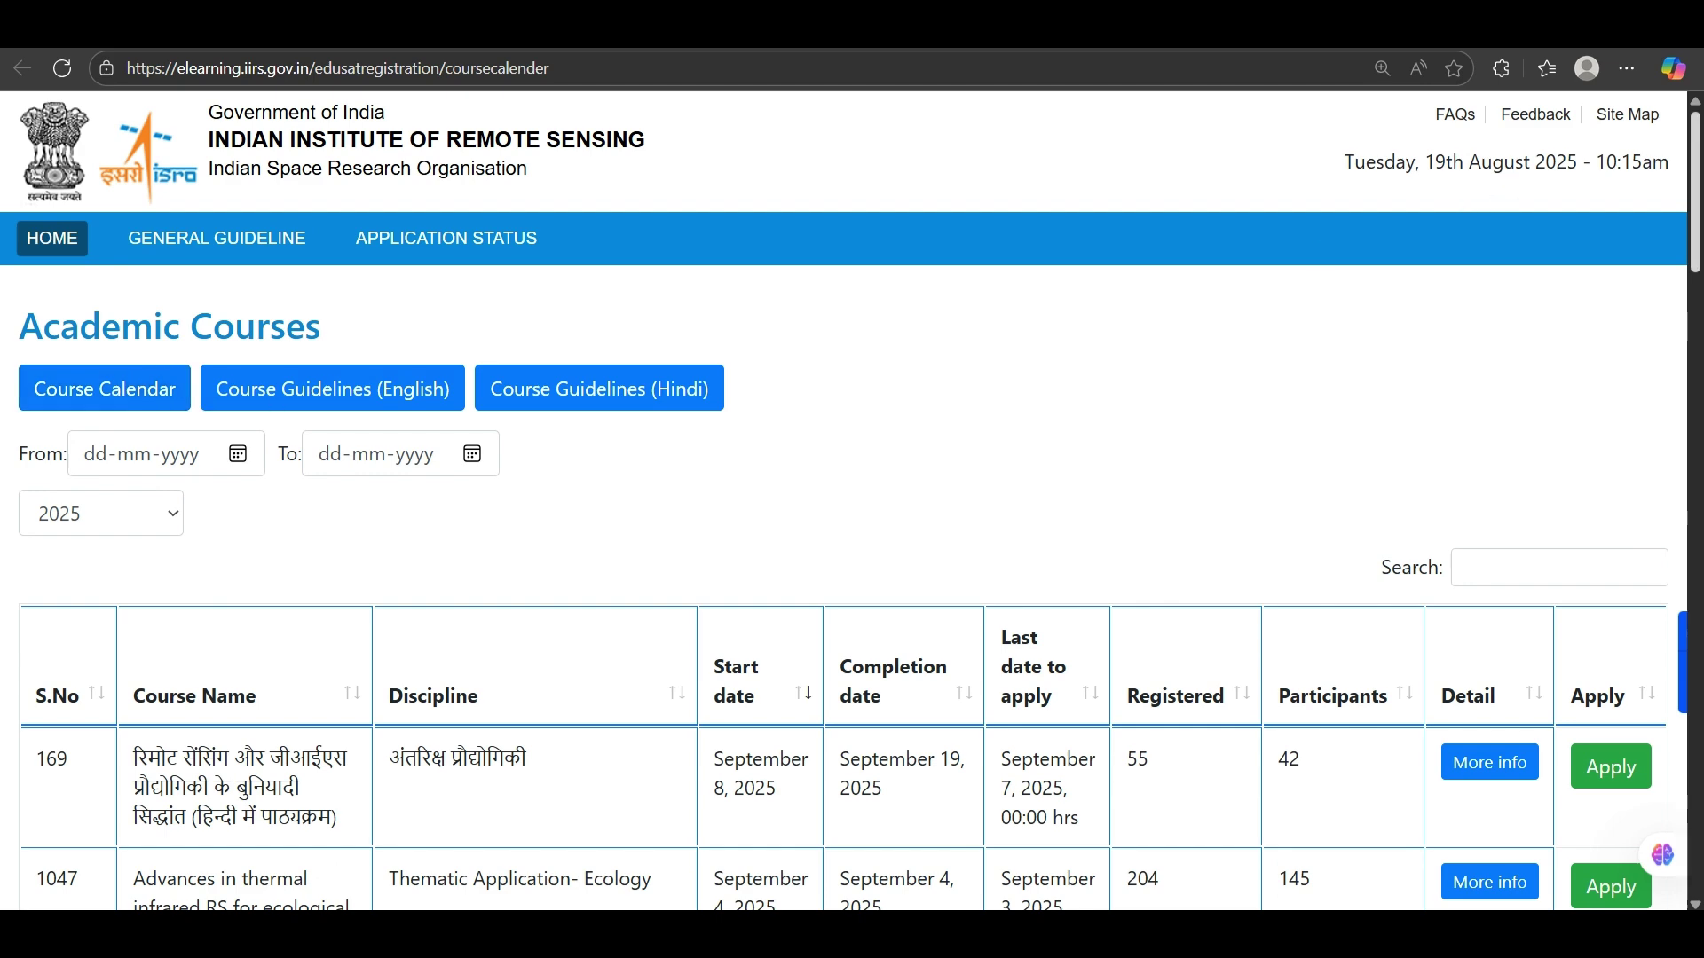
pyautogui.scroll(-2, 852, 500)
pyautogui.scroll(-1, 852, 501)
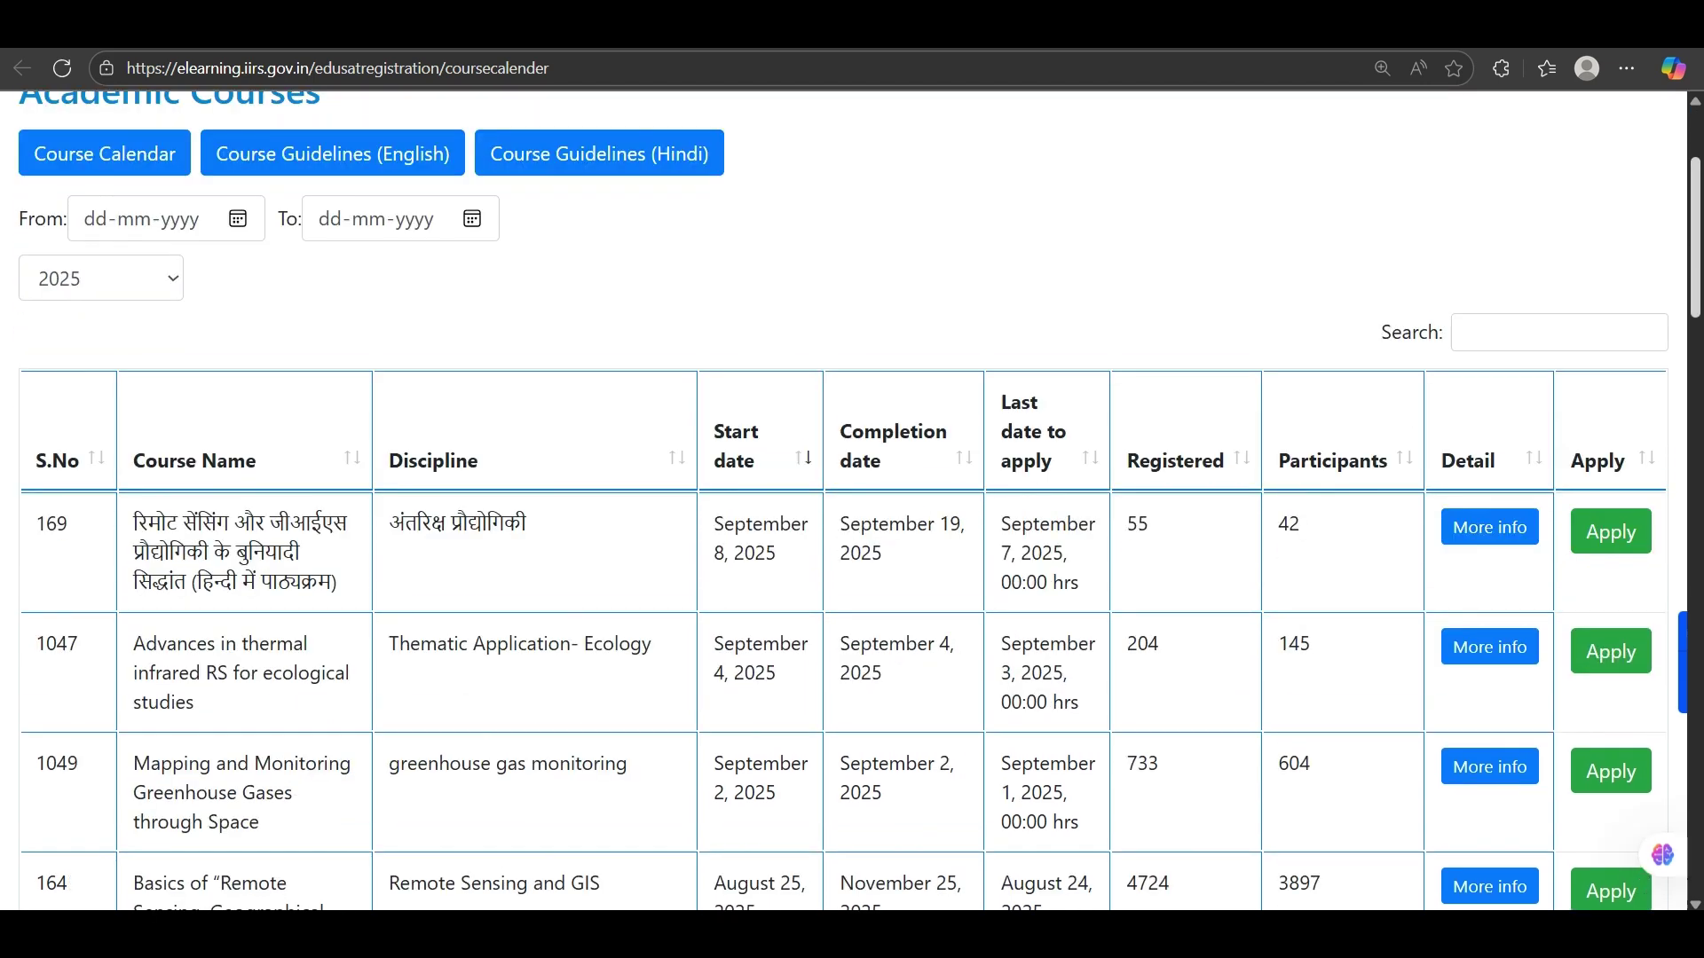
pyautogui.scroll(-4, 1695, 348)
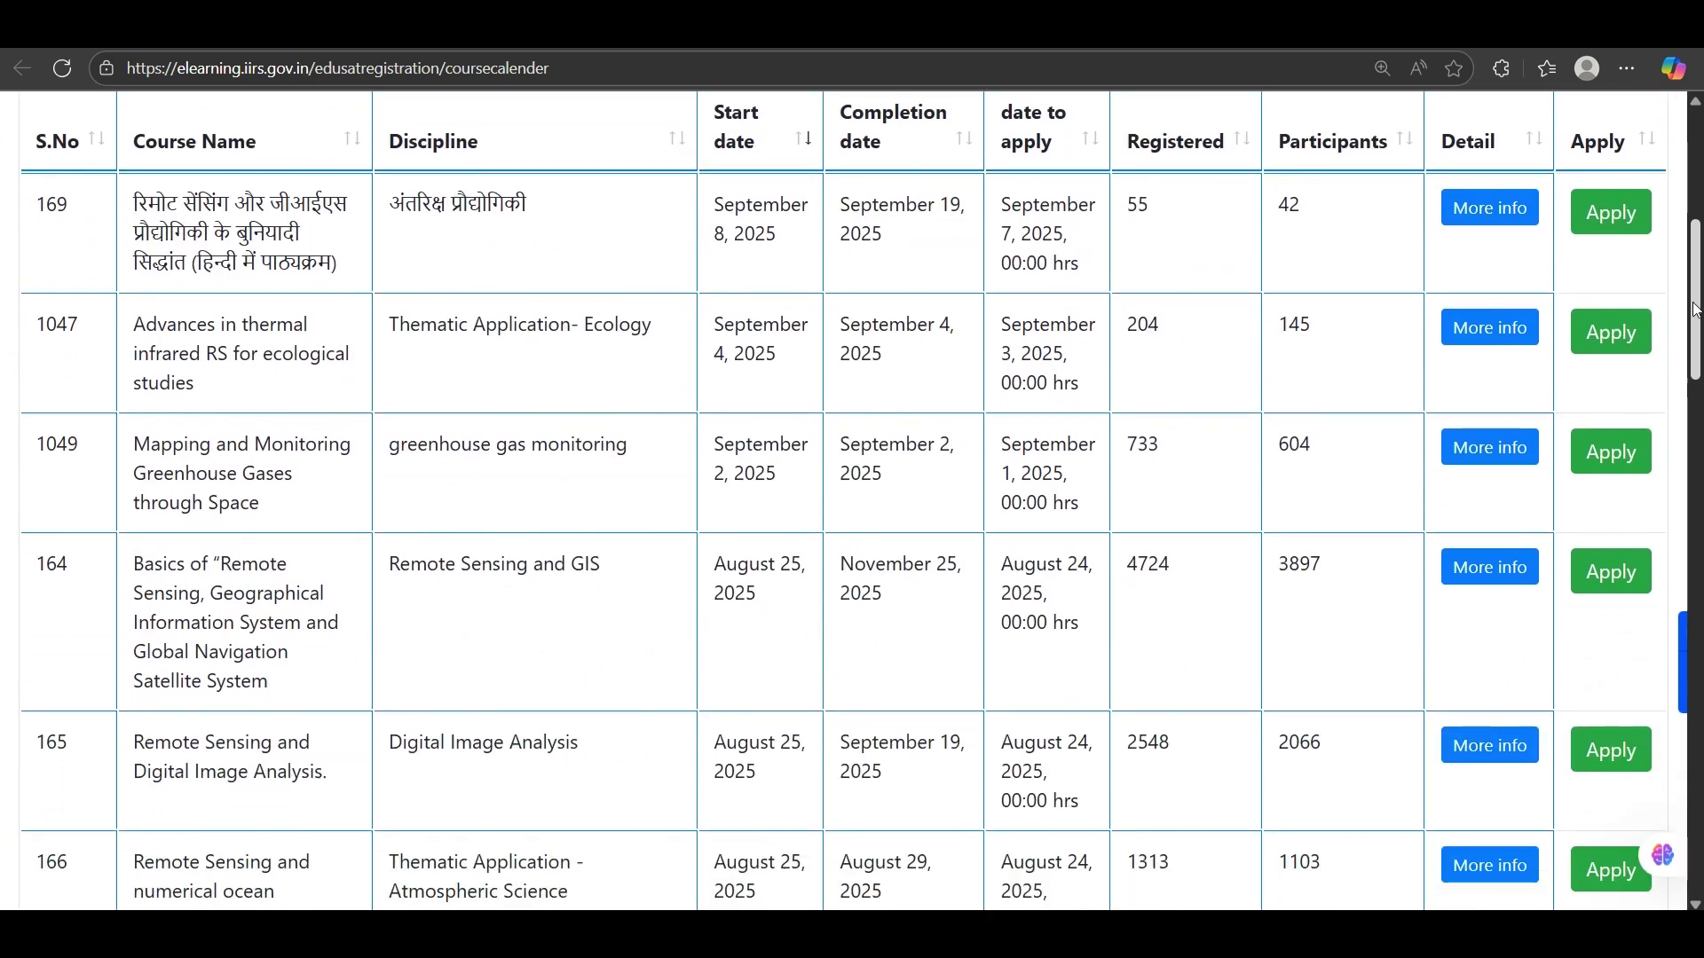
pyautogui.moveTo(1695, 348); pyautogui.dragTo(1694, 197)
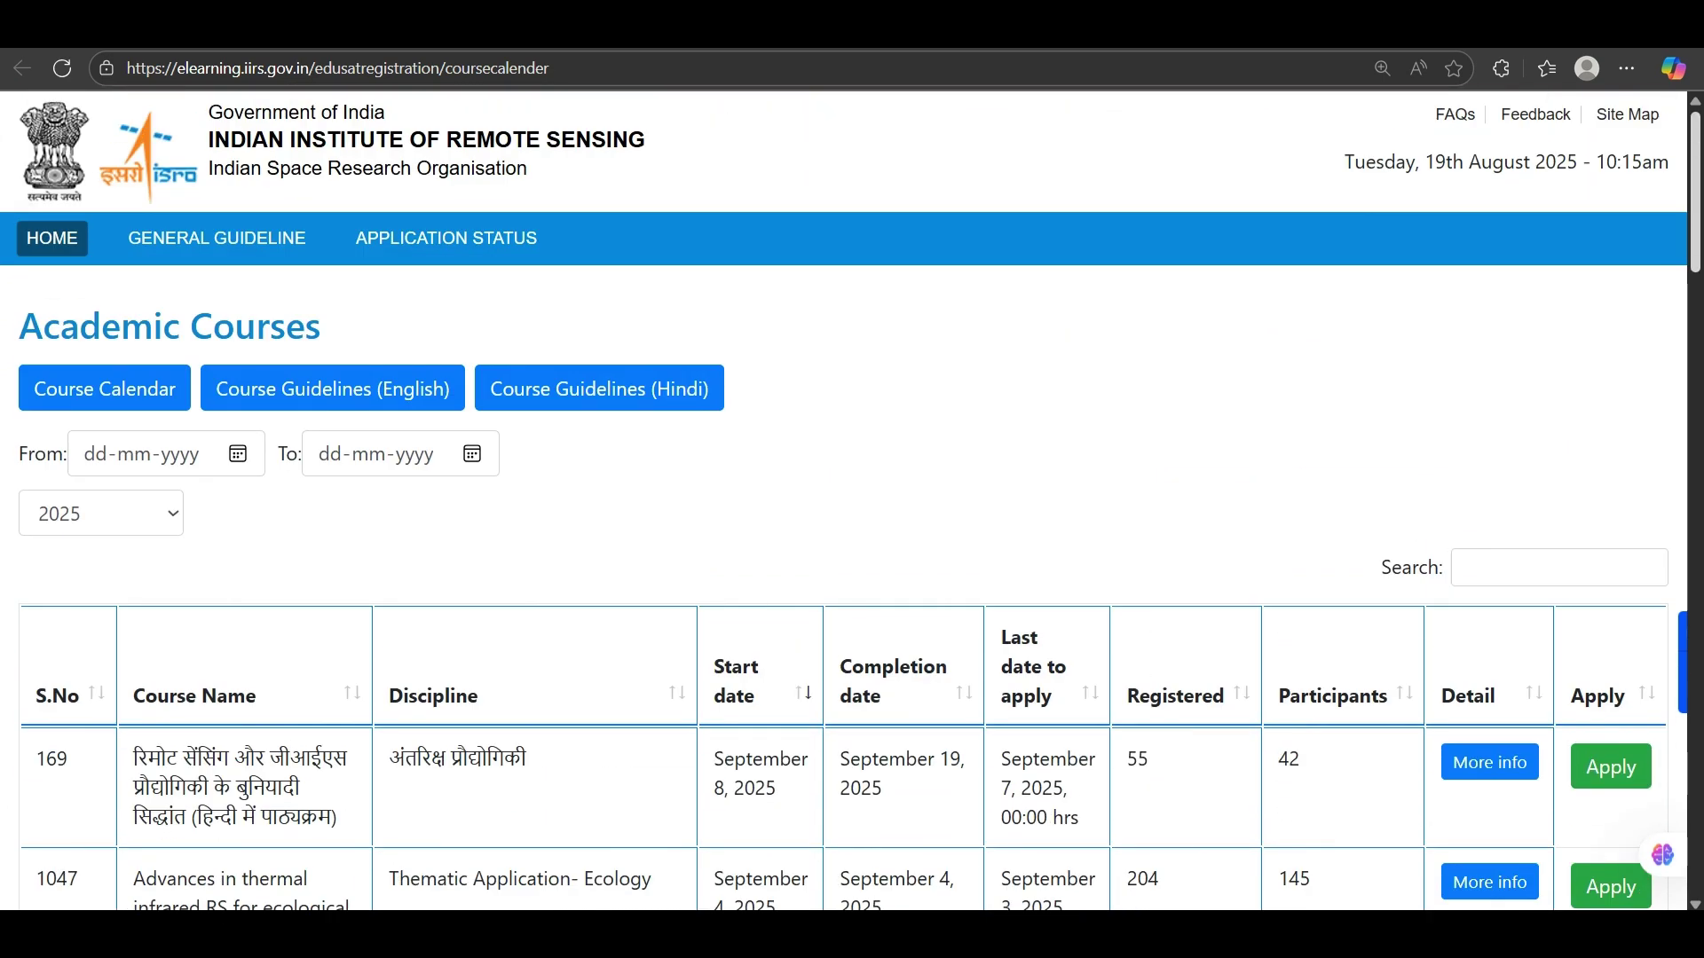
# Review the name, discipline, start and completion dates and application deadline of the Advanced Image Analysis for Geospatial Professionals course.
pyautogui.scroll(-8, 844, 500)
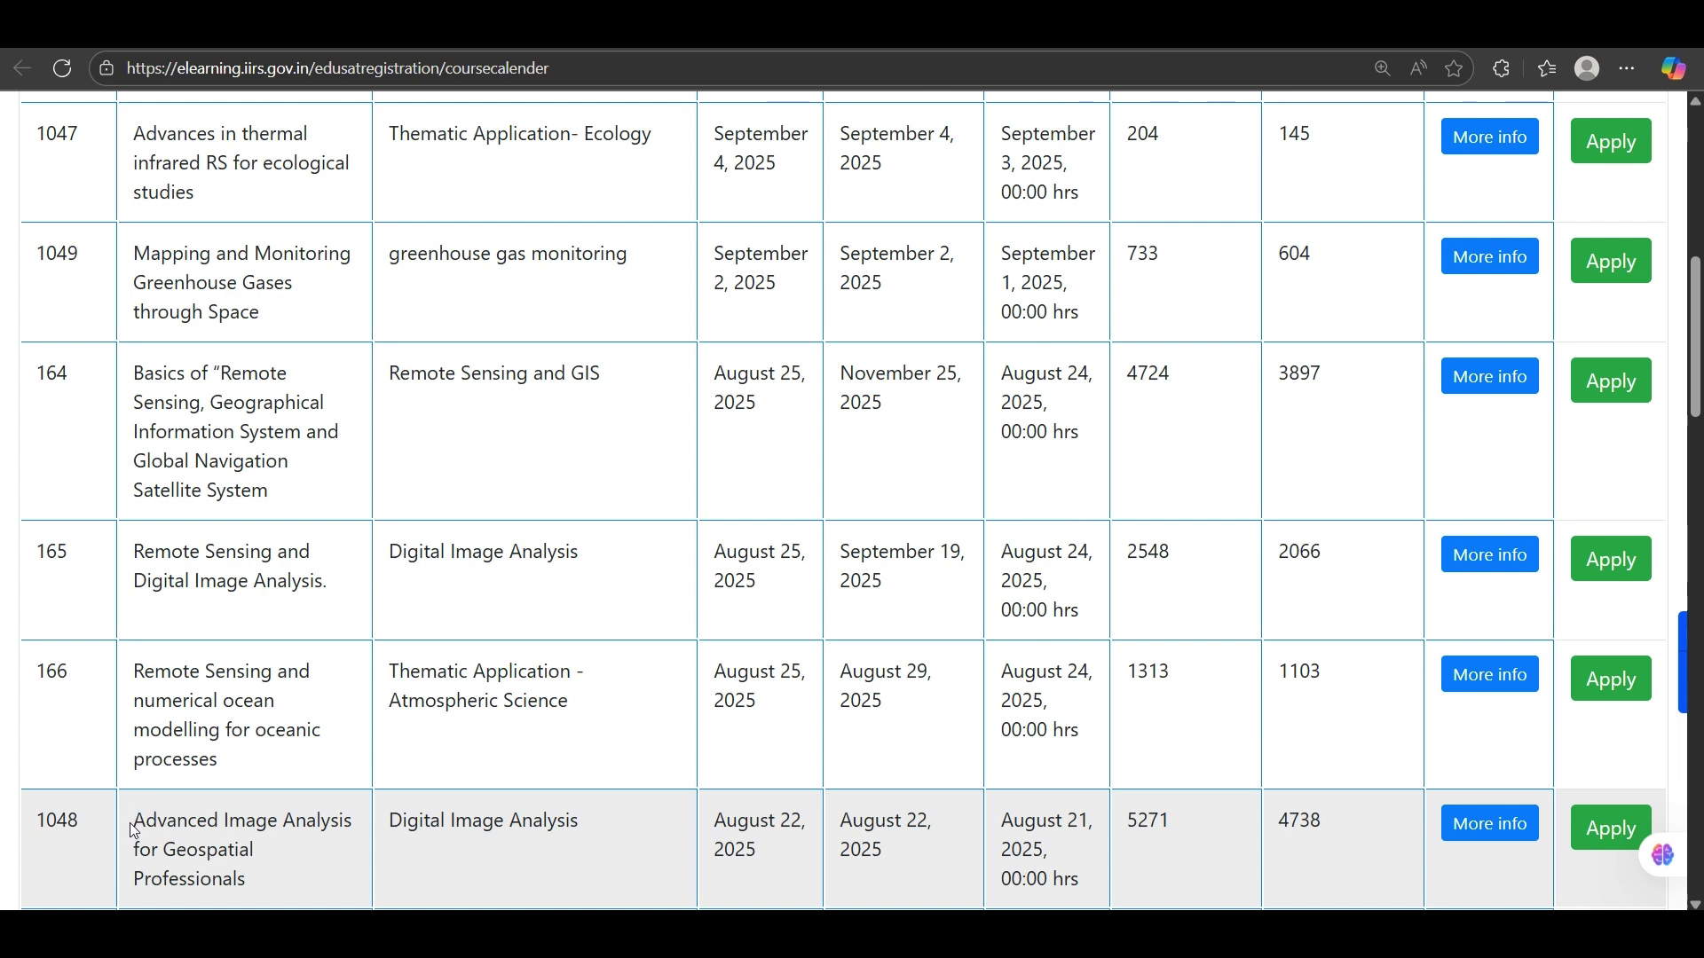
pyautogui.moveTo(140, 821); pyautogui.dragTo(262, 882)
pyautogui.click(361, 829)
pyautogui.moveTo(391, 828); pyautogui.dragTo(598, 833)
pyautogui.click(606, 835)
pyautogui.moveTo(712, 819); pyautogui.dragTo(755, 859)
pyautogui.click(802, 844)
pyautogui.moveTo(839, 820); pyautogui.dragTo(918, 875)
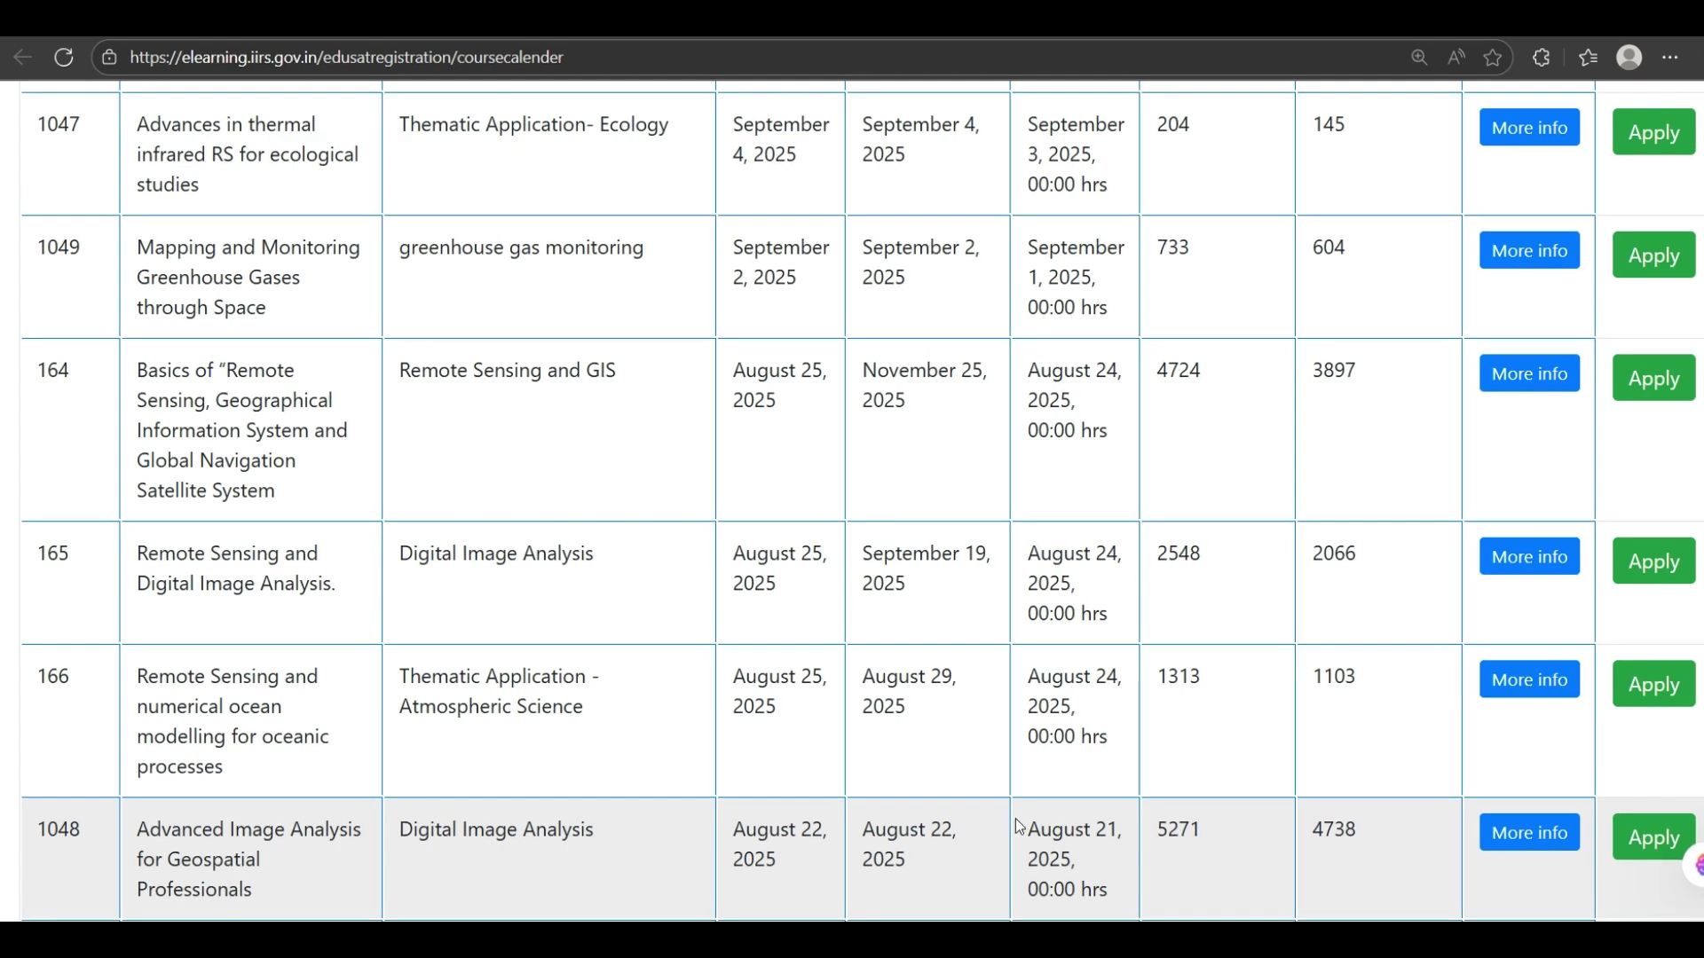
pyautogui.moveTo(1030, 826); pyautogui.dragTo(1098, 891)
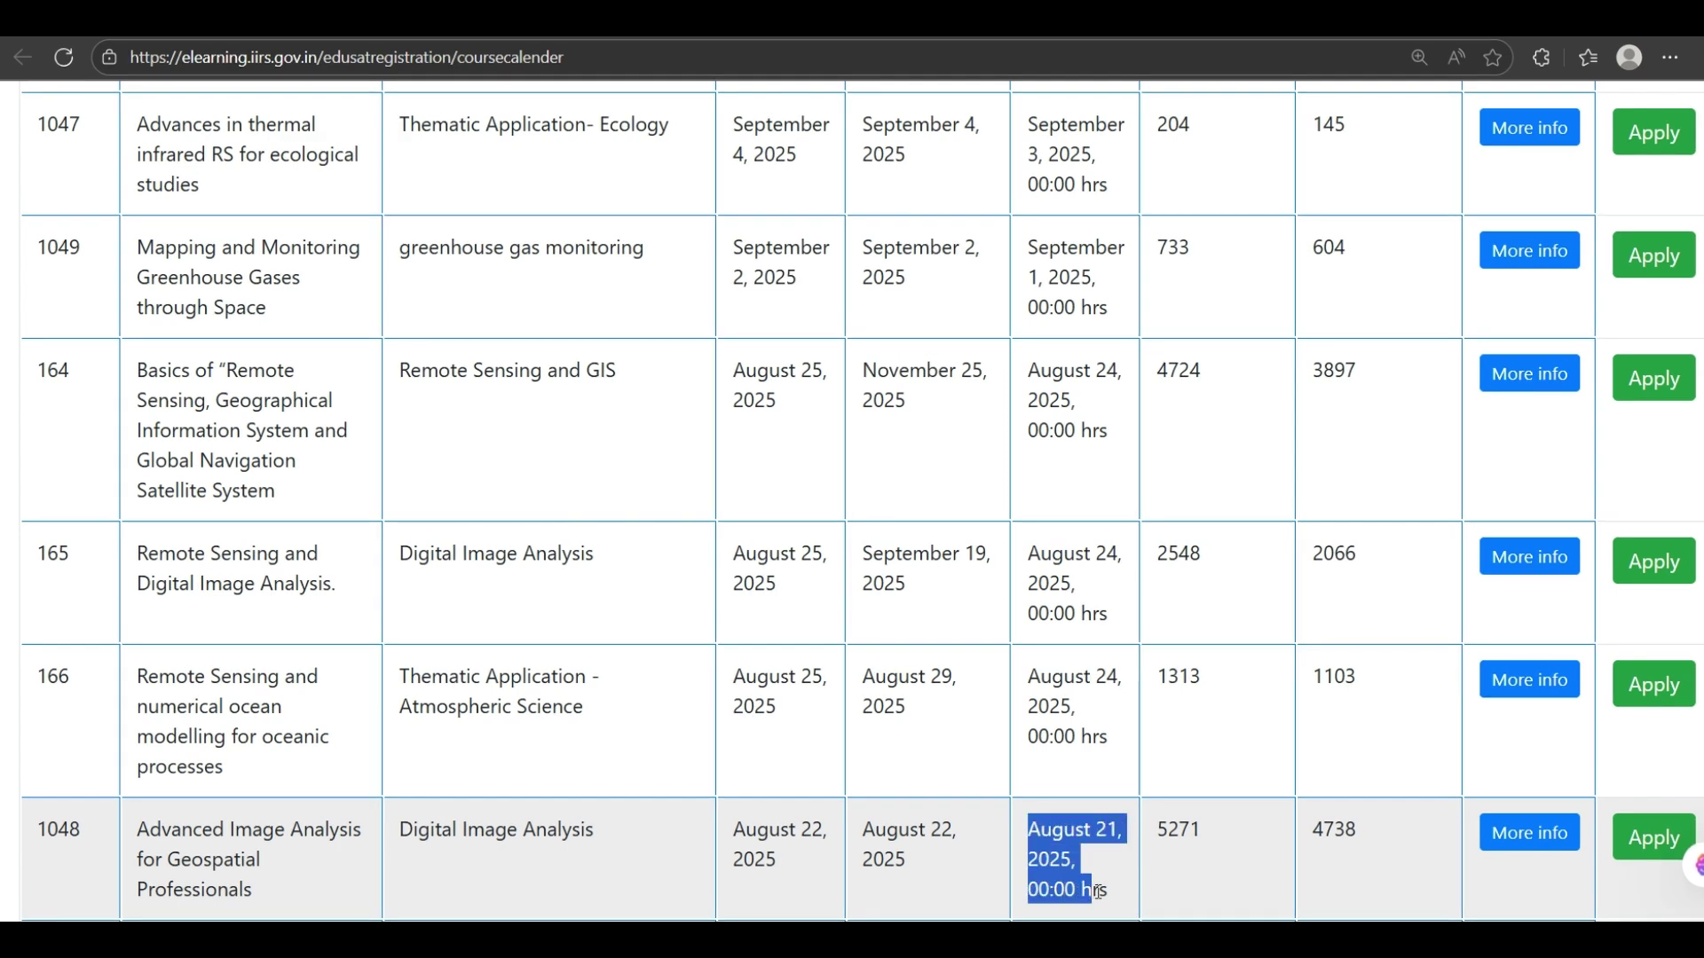
pyautogui.click(1123, 892)
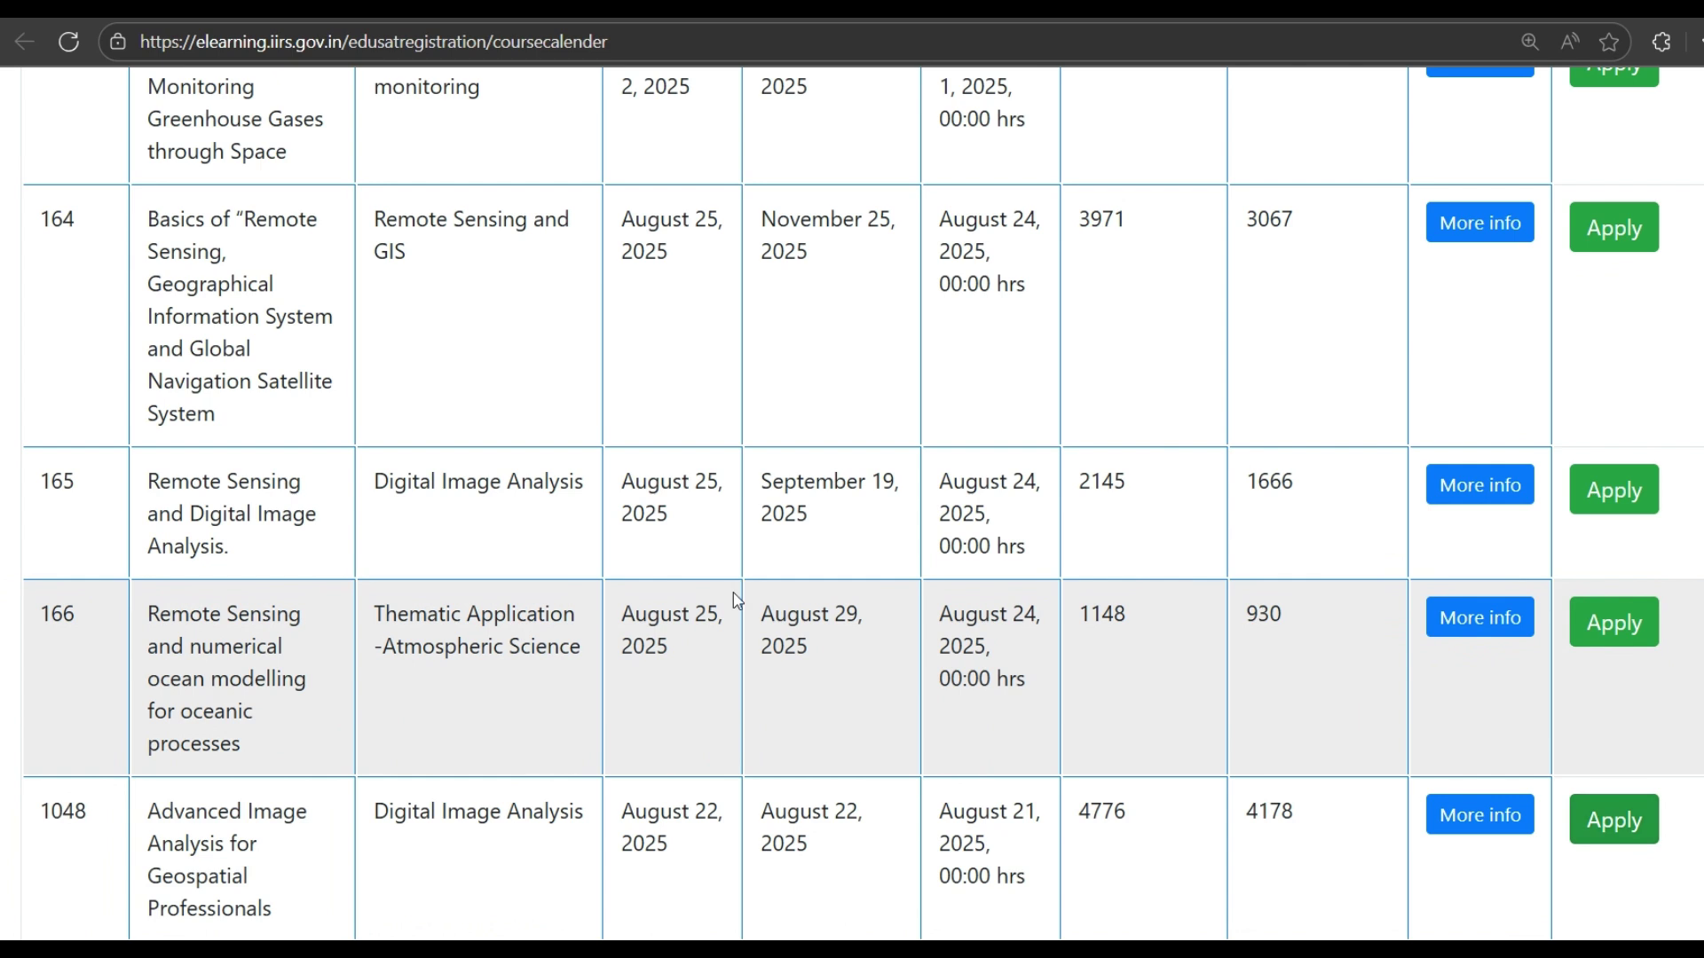
# Review the name, discipline, dates and application deadline of the Remote Sensing and numerical ocean modelling for oceanic processes course.
pyautogui.moveTo(147, 612); pyautogui.dragTo(304, 730)
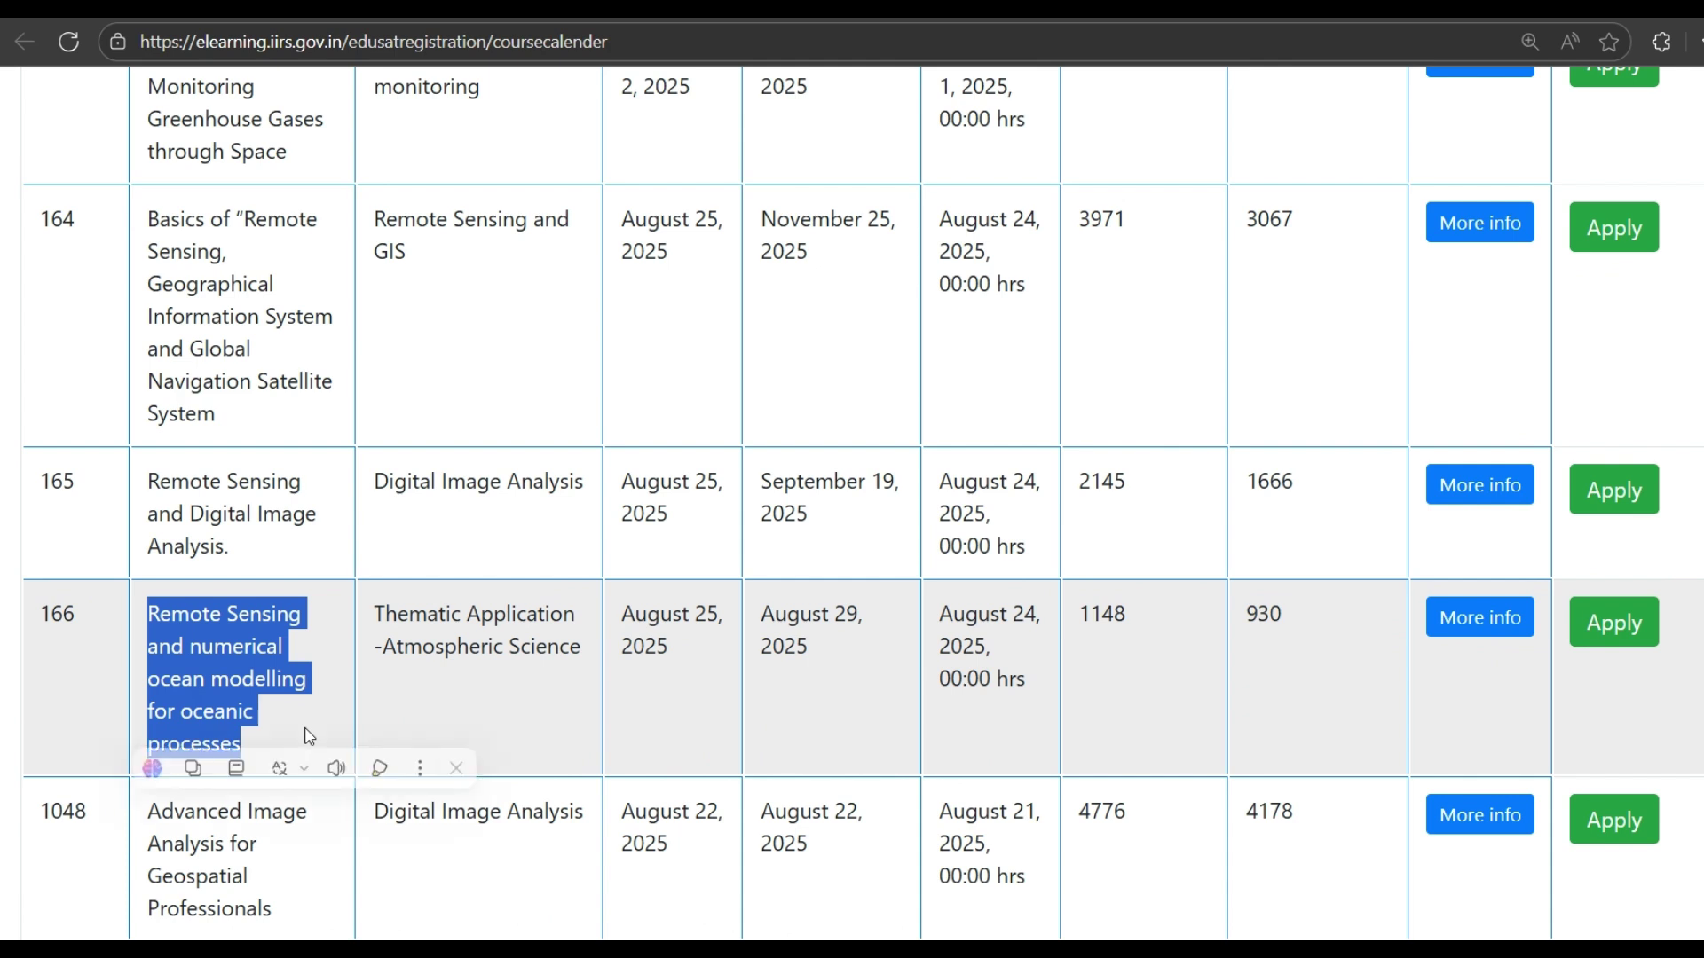
pyautogui.click(308, 737)
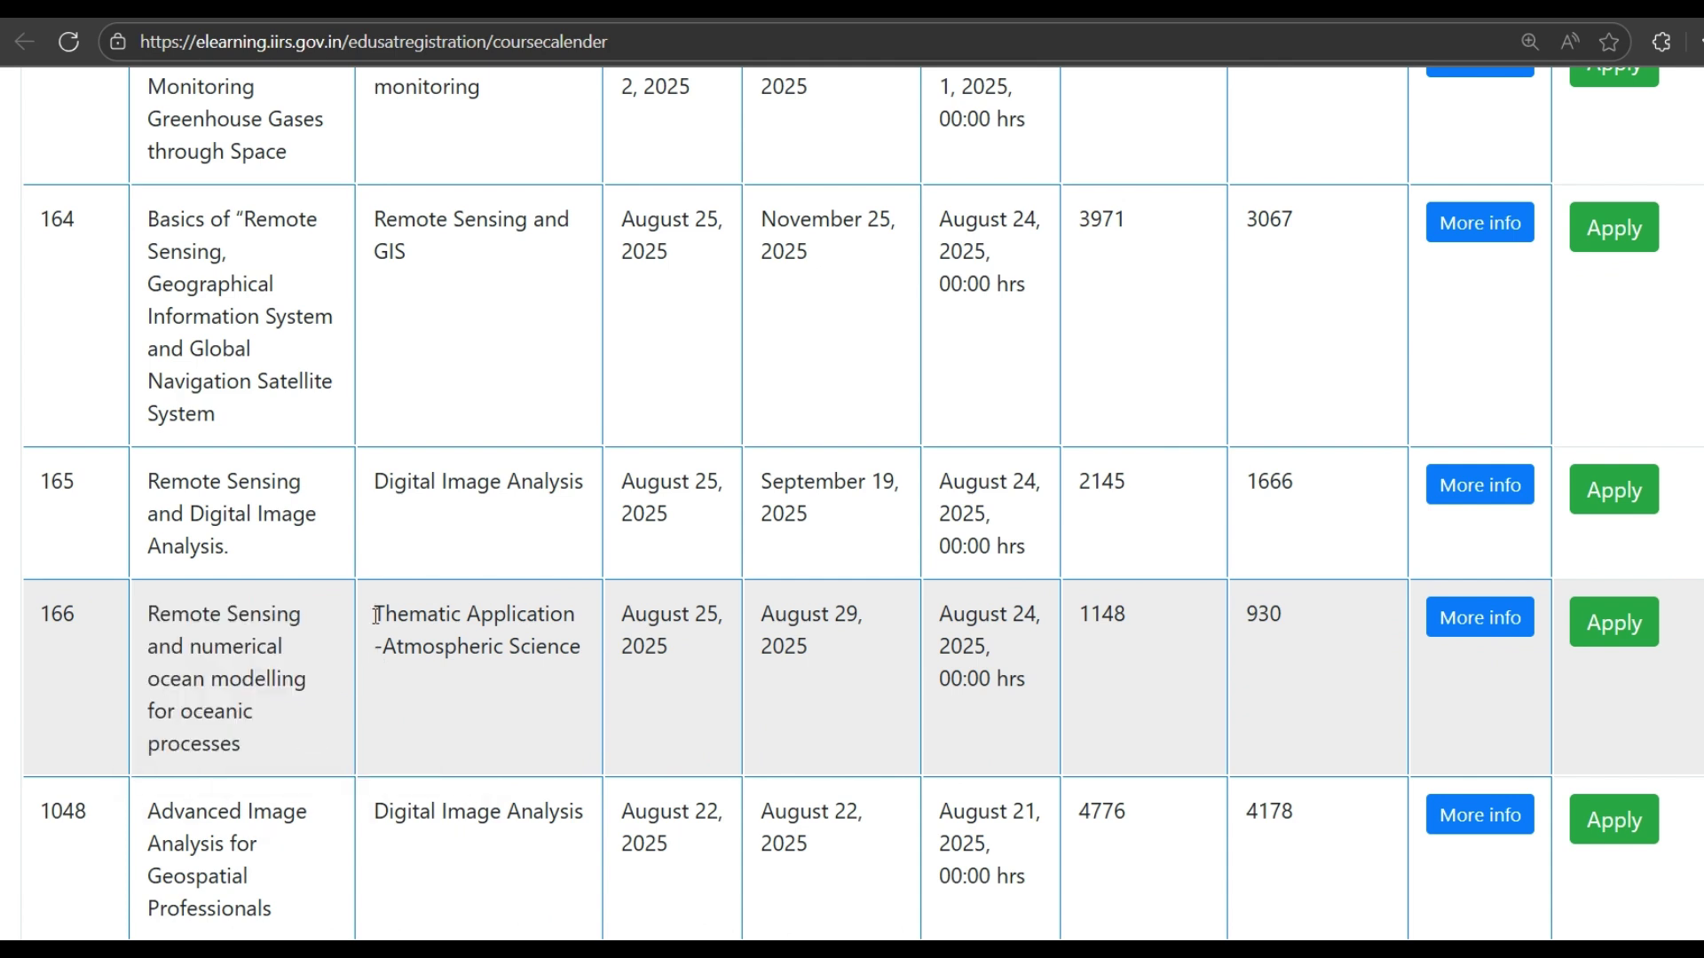
pyautogui.moveTo(376, 616); pyautogui.dragTo(592, 660)
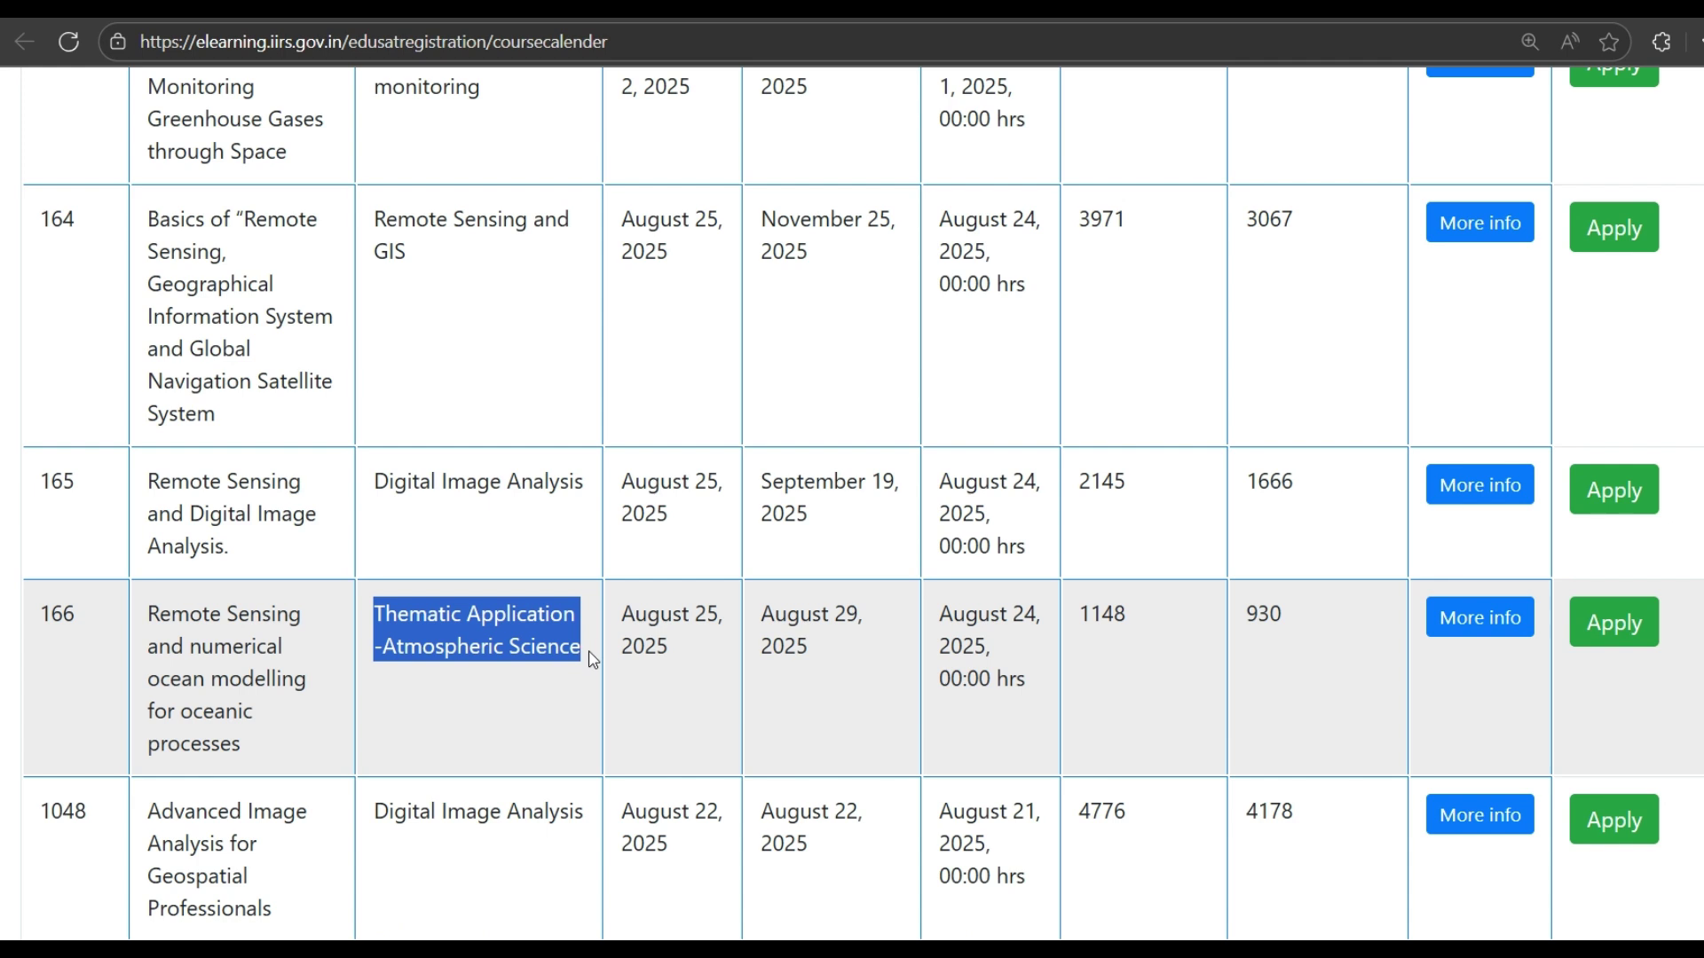
pyautogui.click(624, 615)
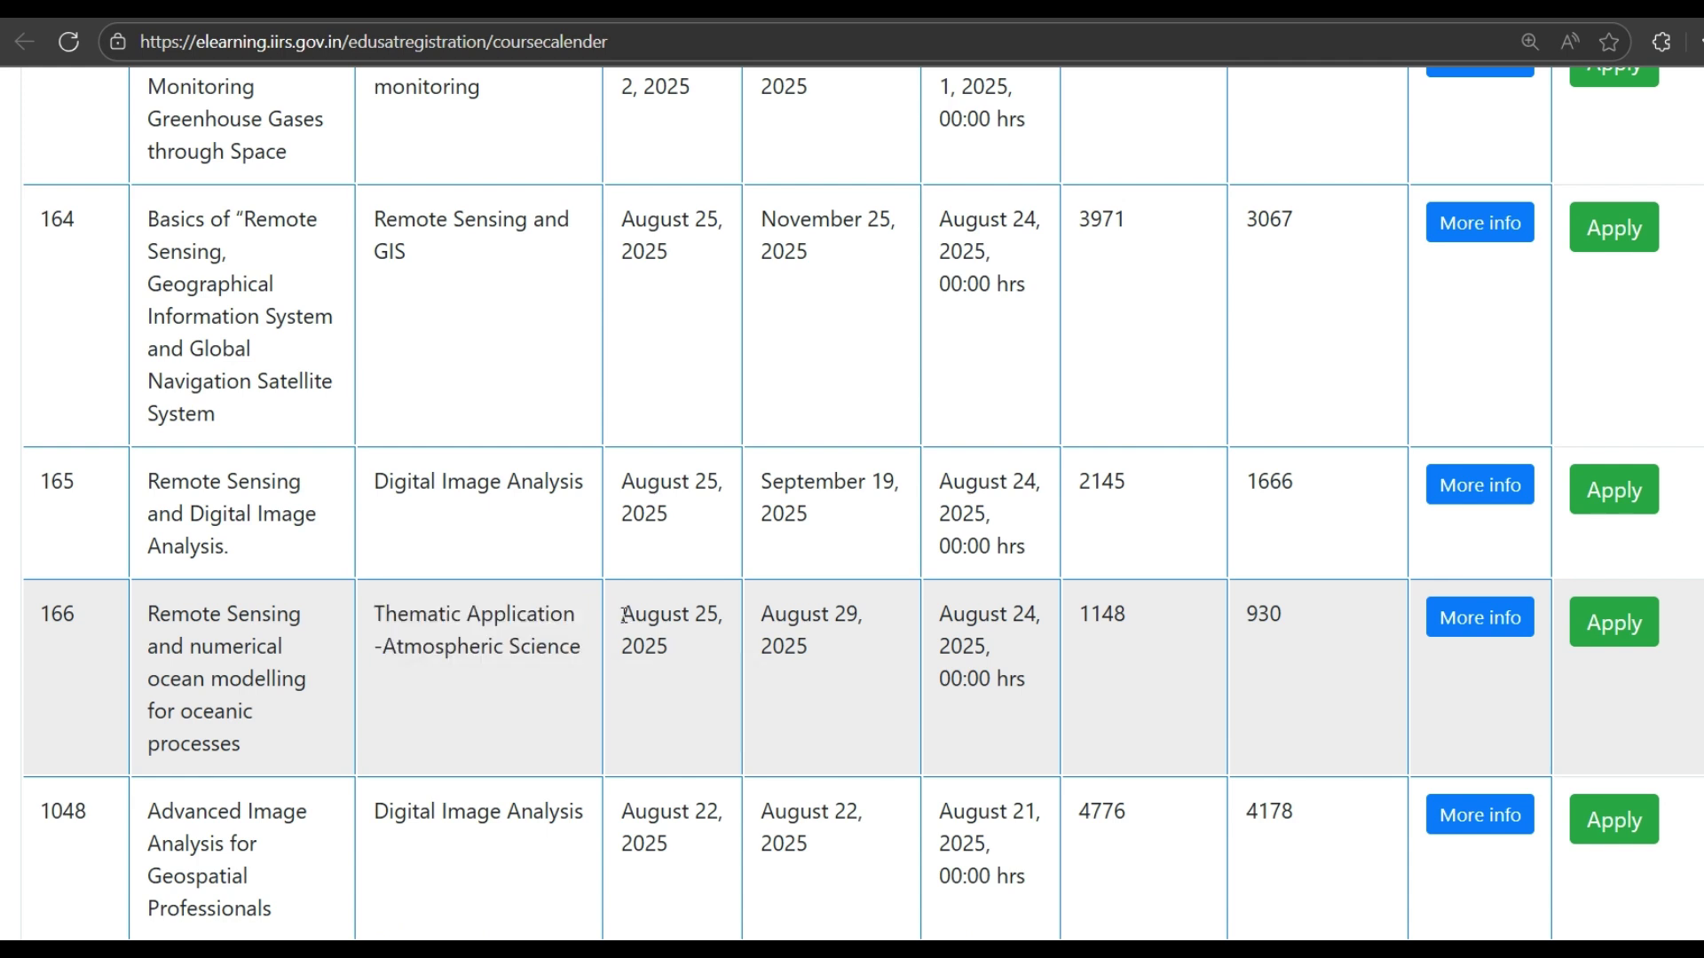
pyautogui.moveTo(625, 615); pyautogui.dragTo(871, 618)
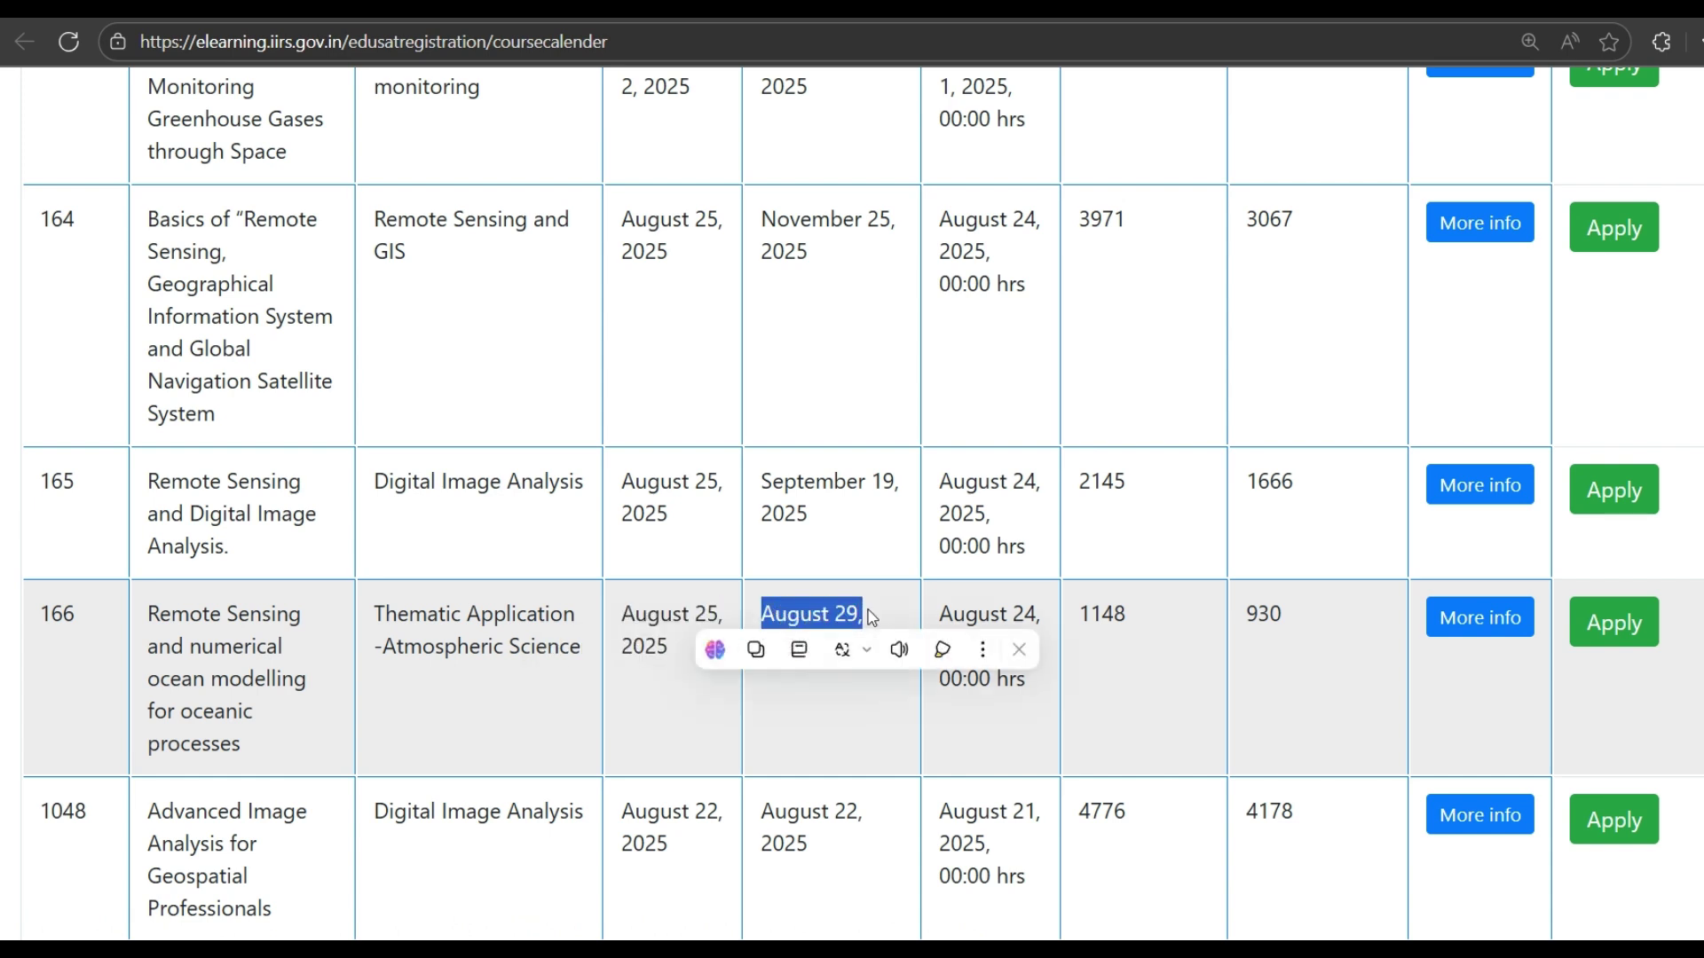
pyautogui.click(870, 618)
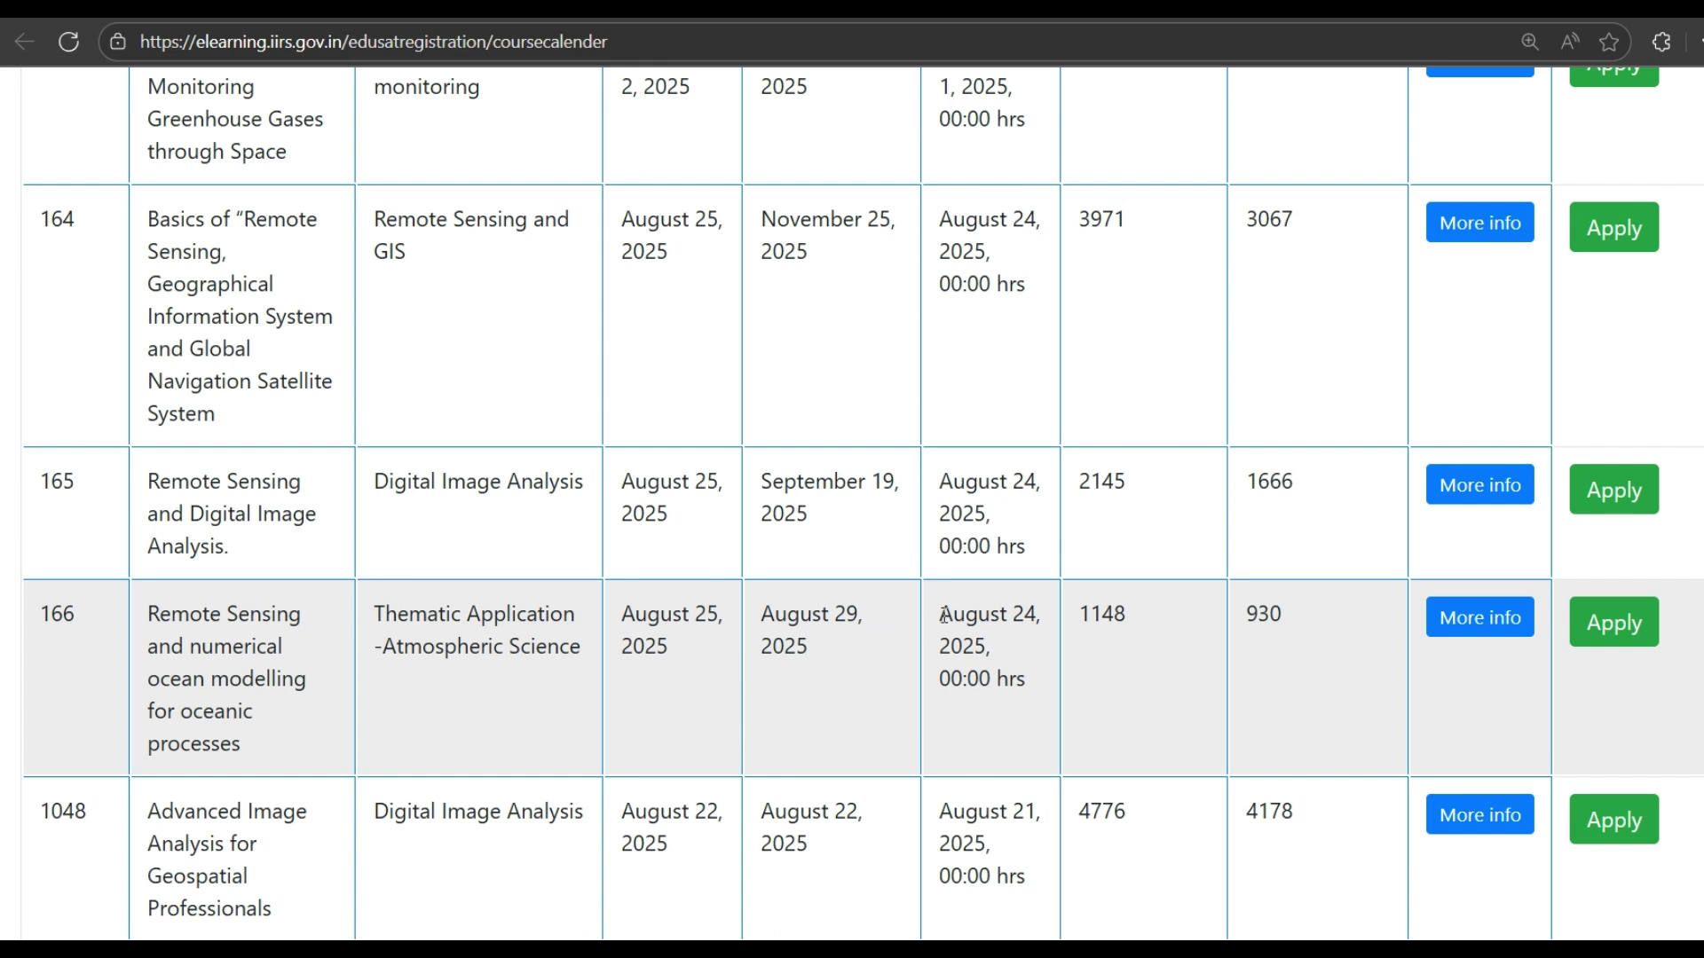
pyautogui.moveTo(944, 615); pyautogui.dragTo(1045, 634)
pyautogui.click(1045, 633)
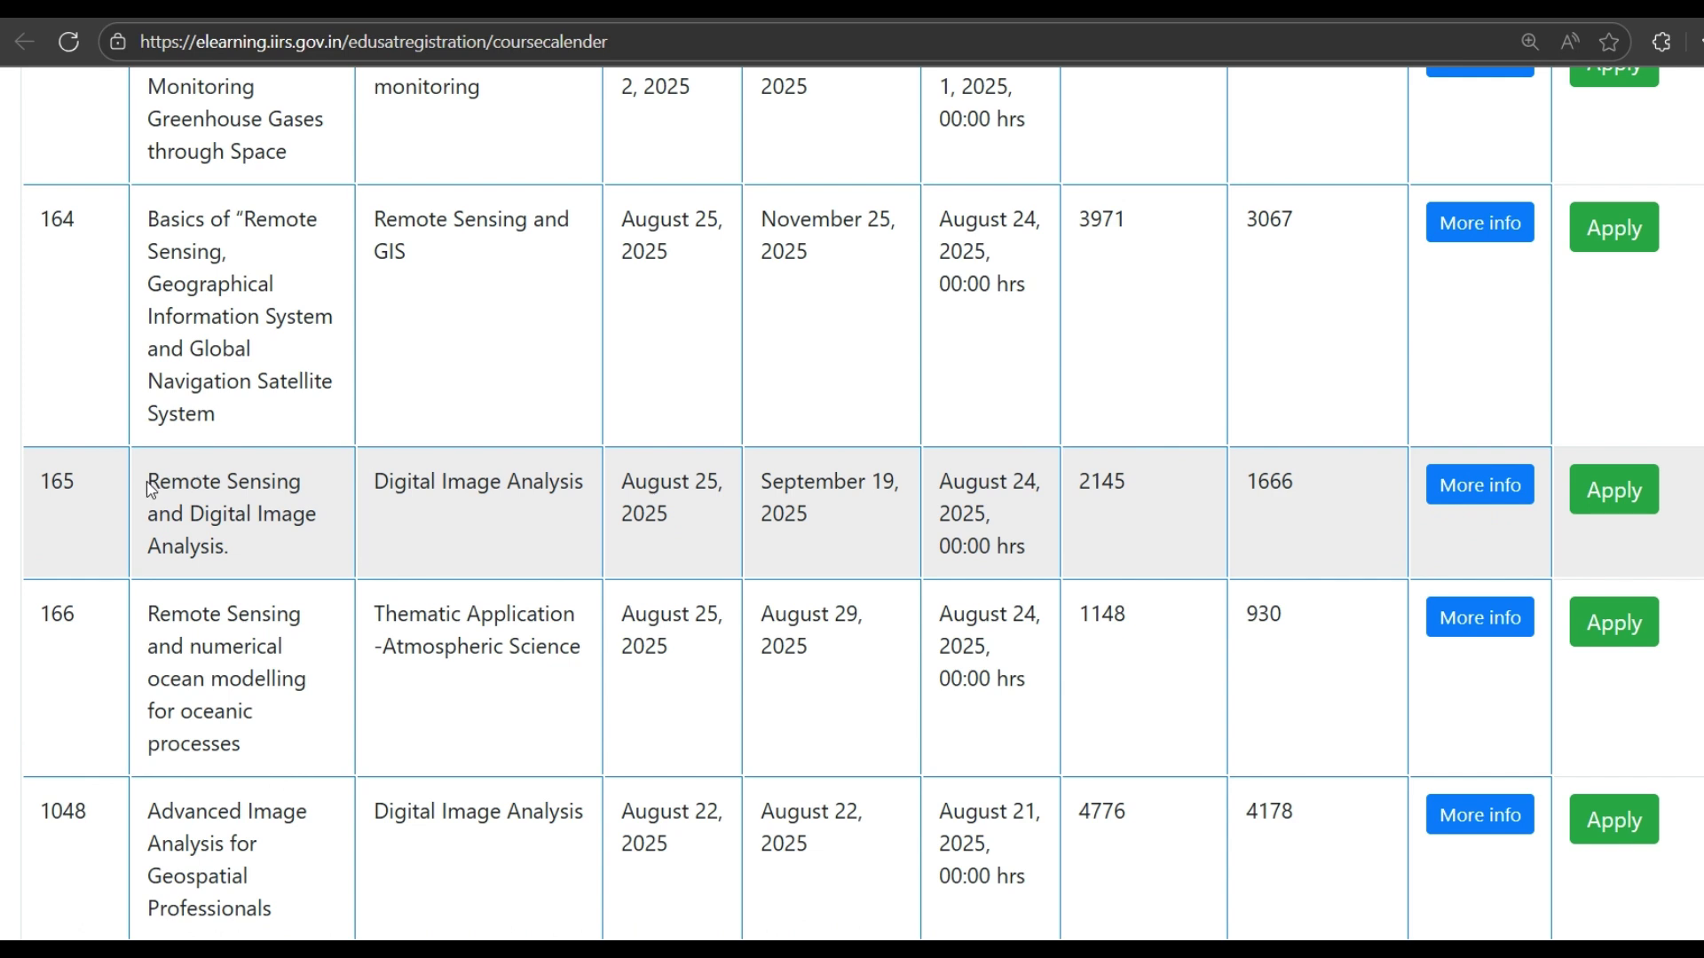
# Review the name, discipline, dates and application deadline of the Remote Sensing and Digital Image Analysis course.
pyautogui.moveTo(148, 488); pyautogui.dragTo(312, 559)
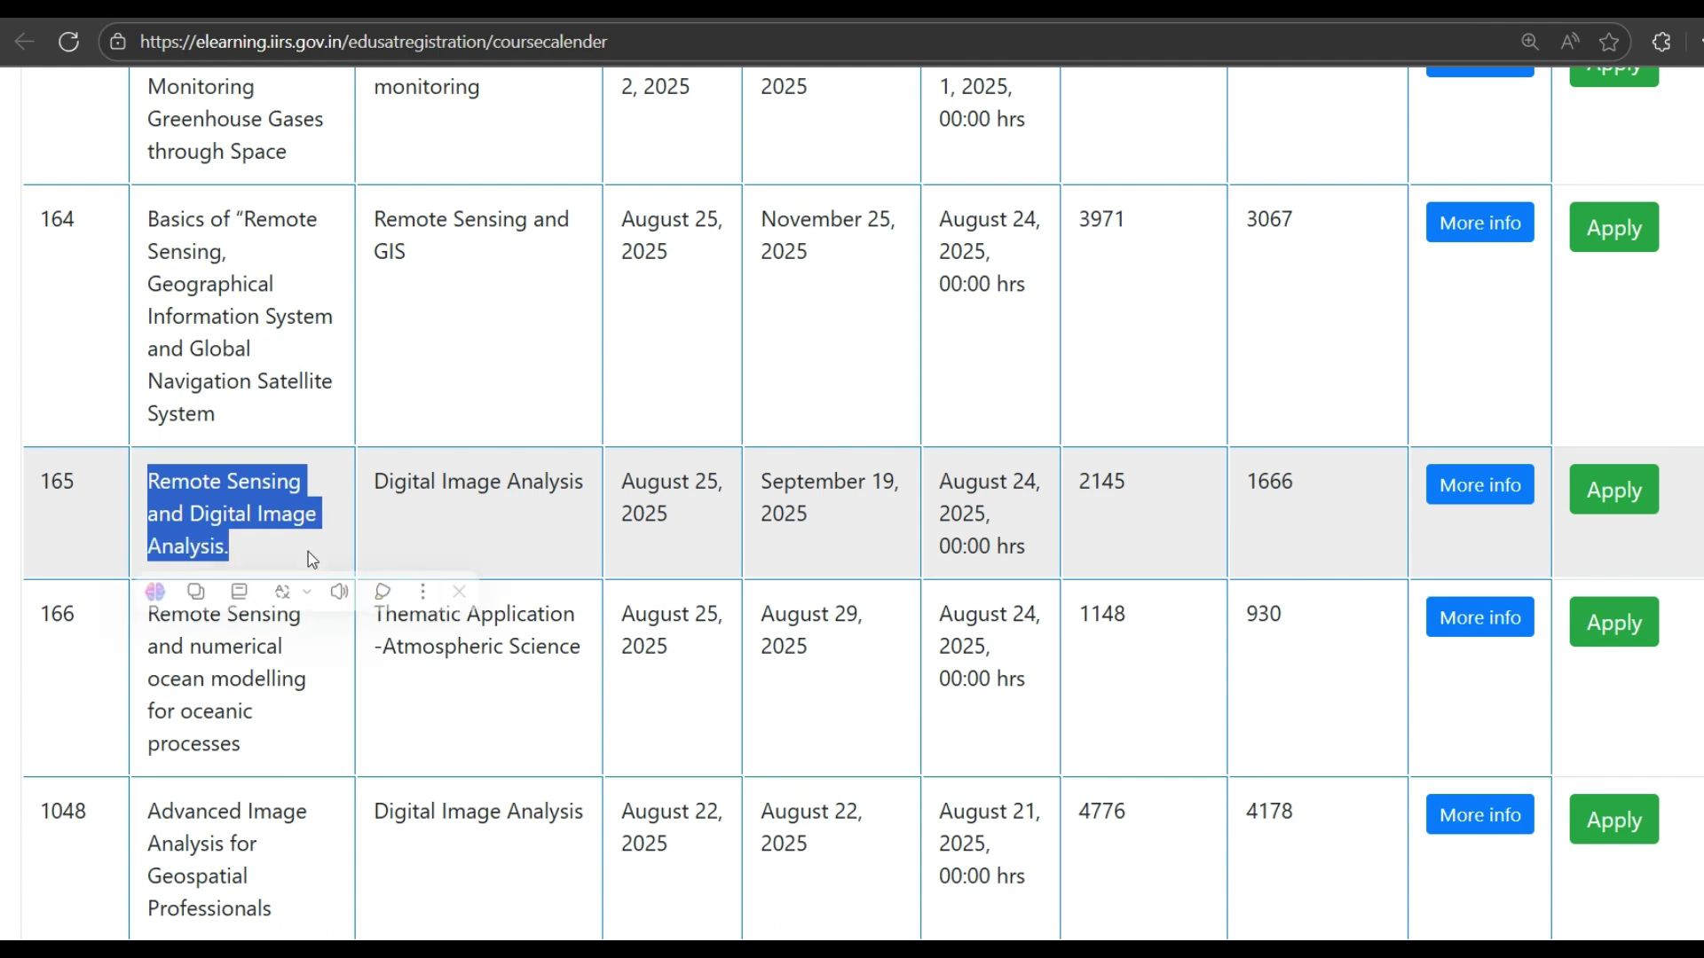
pyautogui.moveTo(371, 480); pyautogui.dragTo(619, 502)
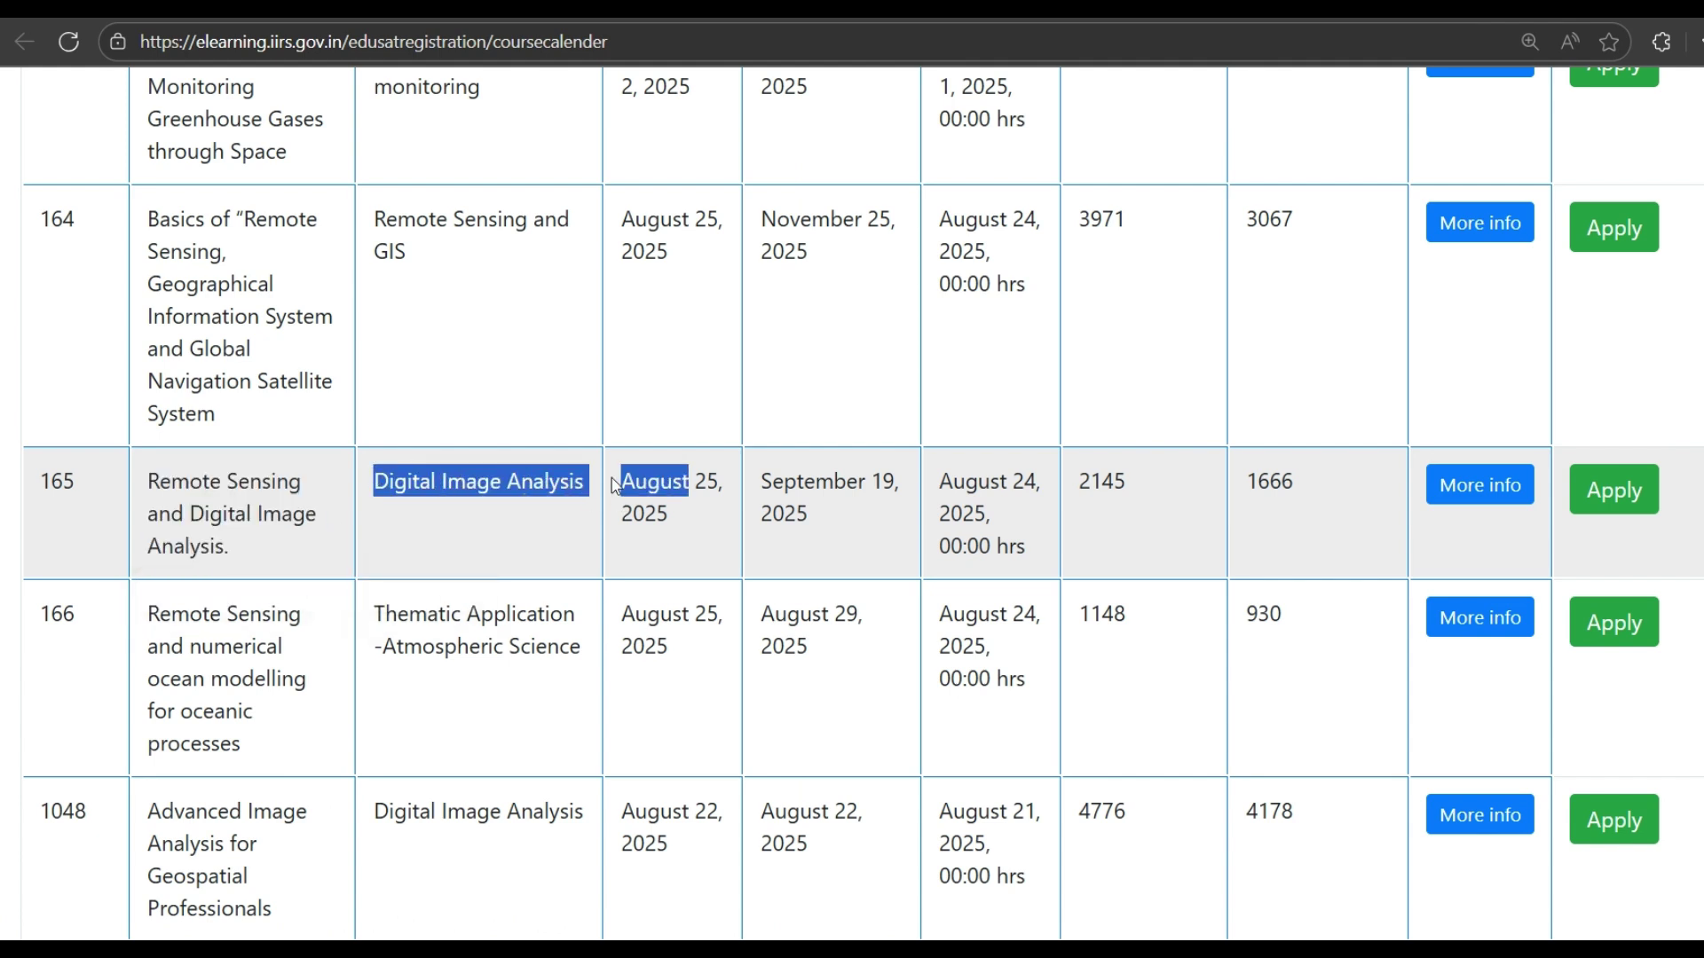
pyautogui.click(628, 480)
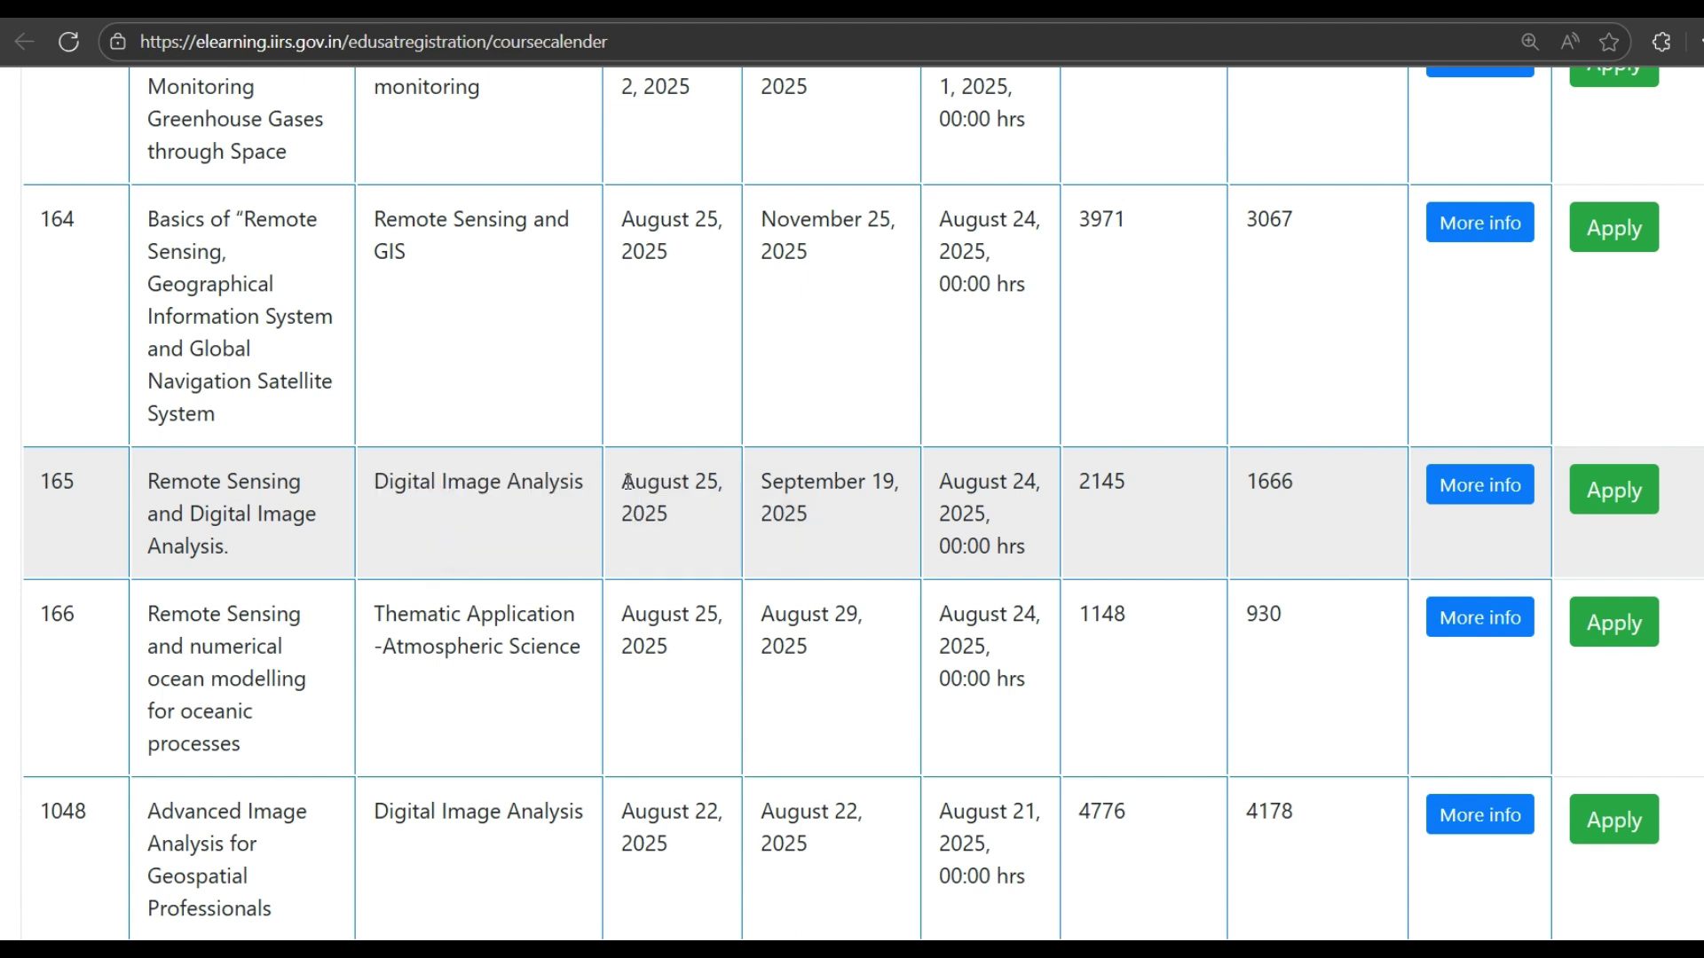
pyautogui.moveTo(628, 482); pyautogui.dragTo(692, 521)
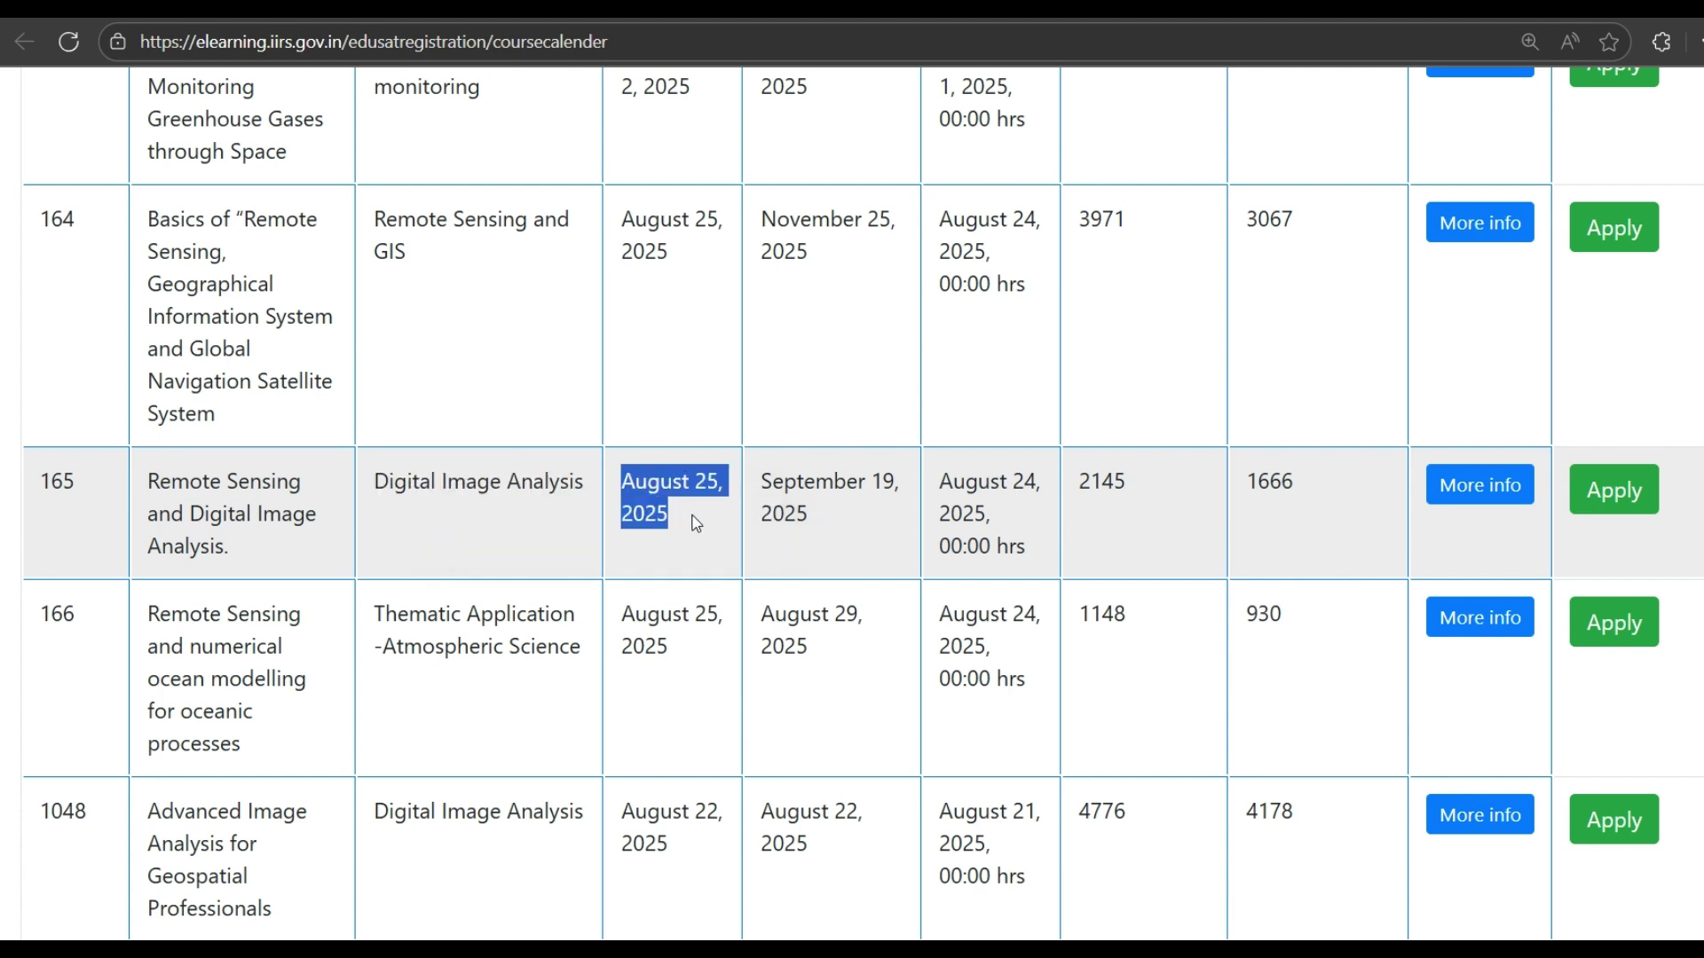
pyautogui.click(765, 473)
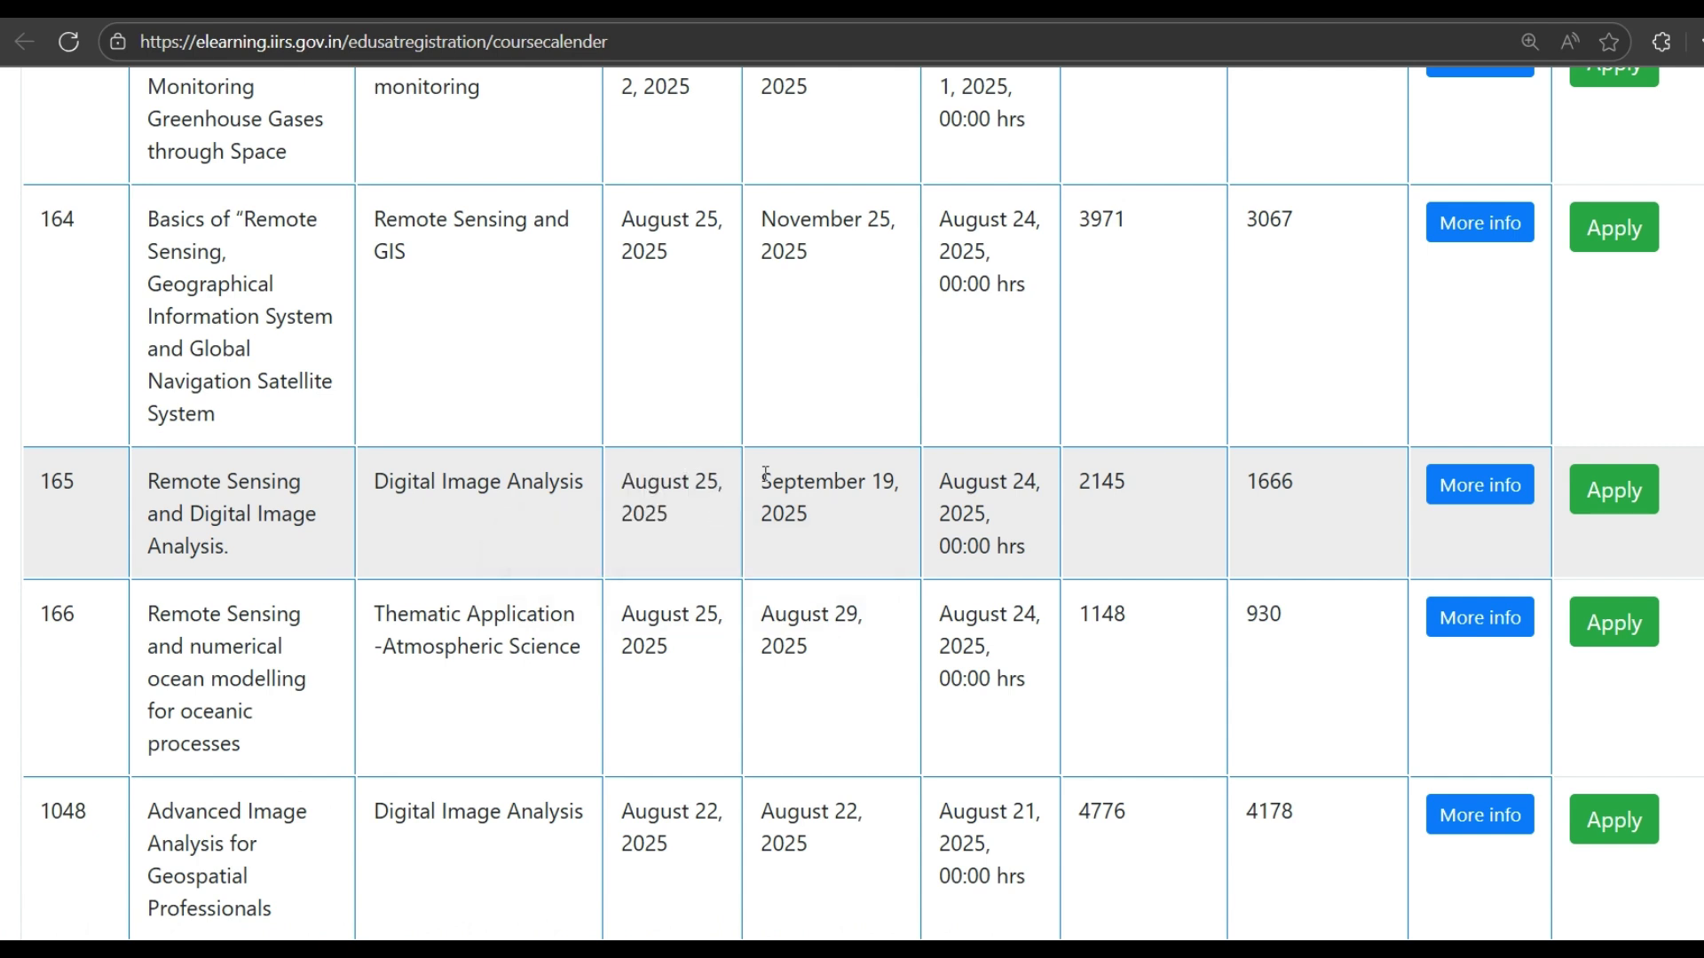
pyautogui.moveTo(765, 473); pyautogui.dragTo(1041, 486)
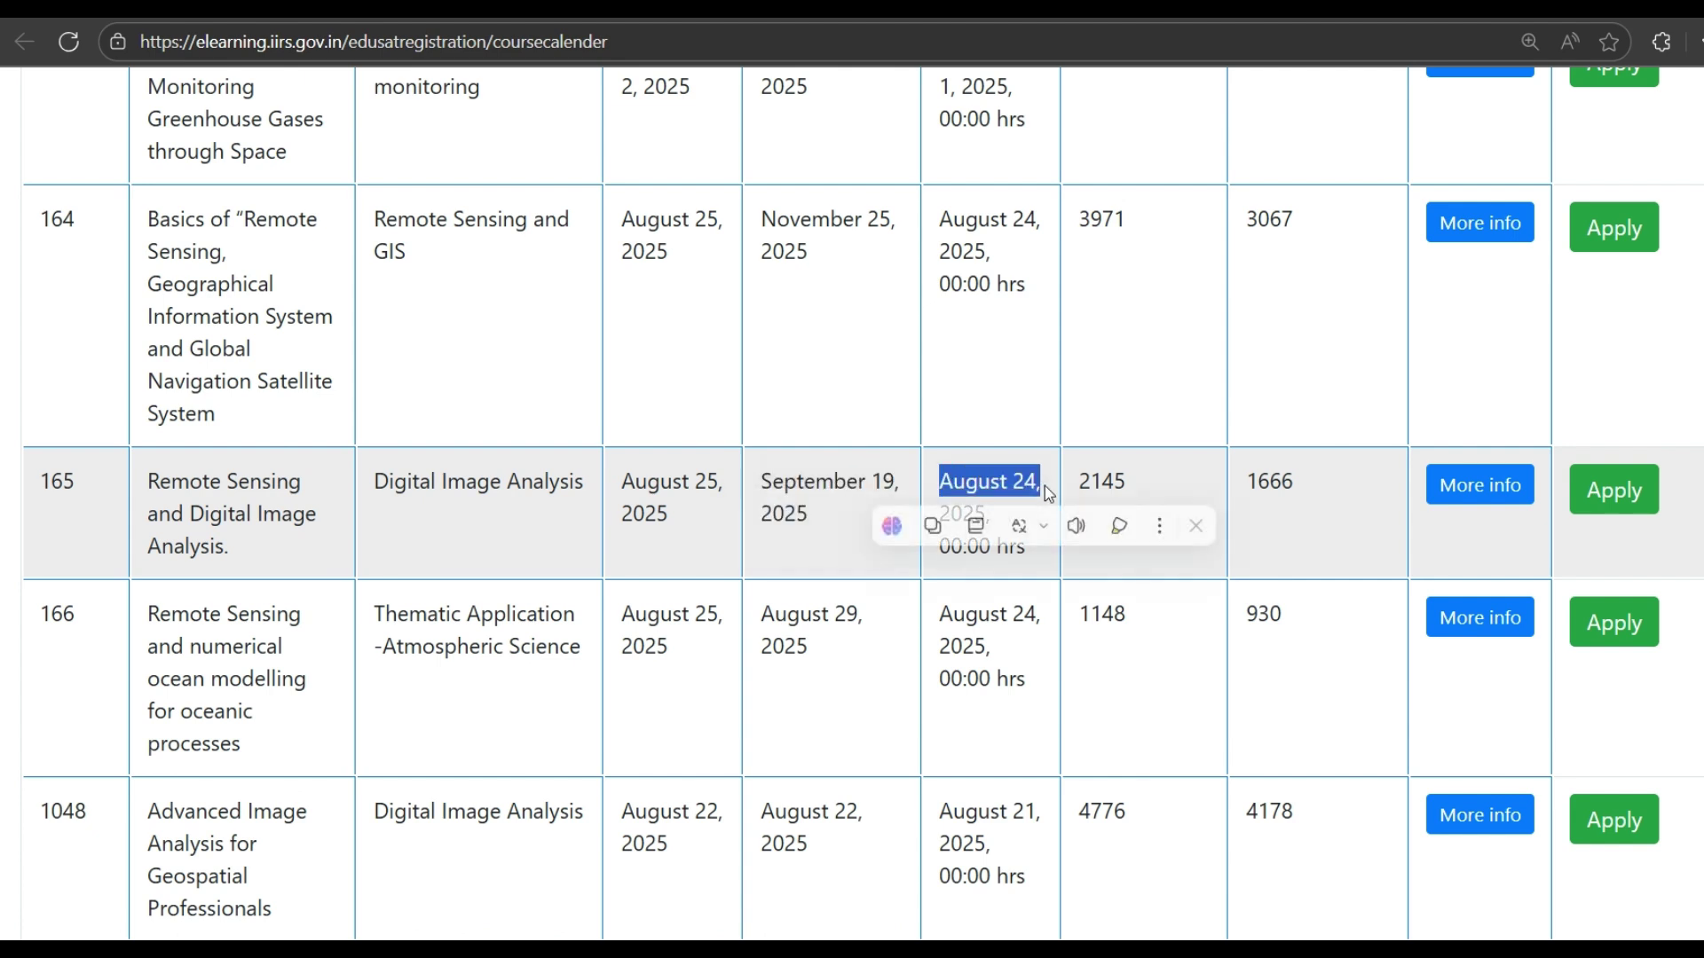
pyautogui.click(355, 301)
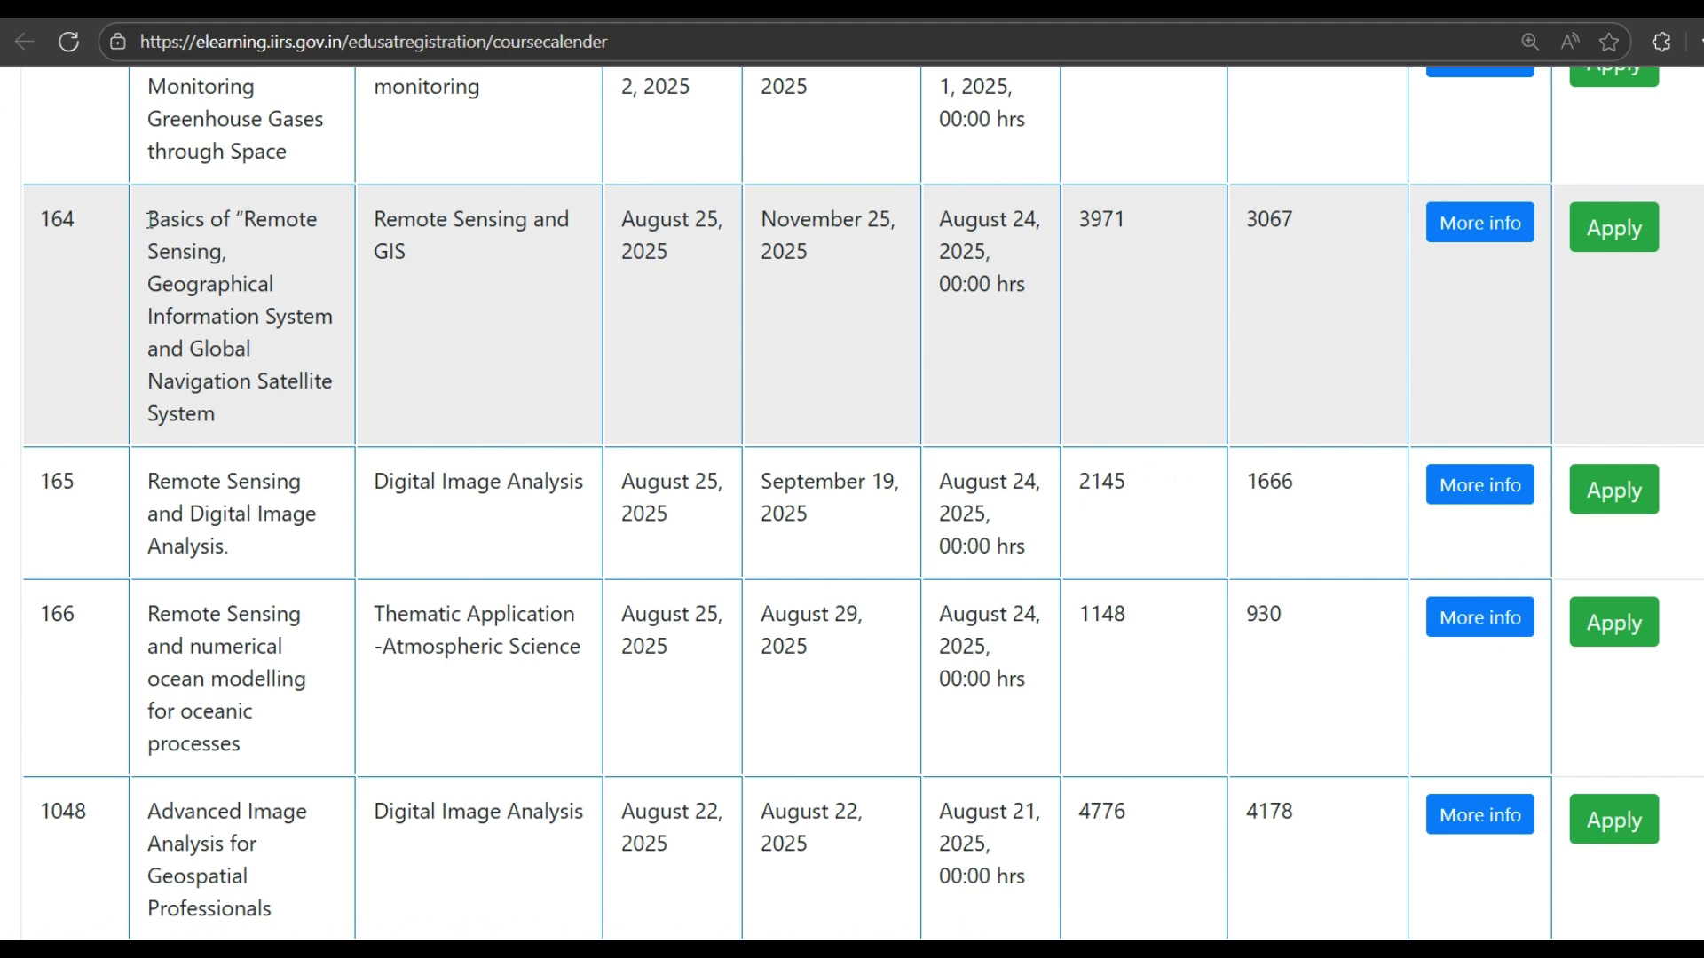
# Review the name, discipline, dates and application deadline of the Basics of Remote Sensing, Geographical Information System and Global Navigation Satellite System course.
pyautogui.moveTo(148, 219); pyautogui.dragTo(337, 412)
pyautogui.moveTo(373, 219); pyautogui.dragTo(441, 259)
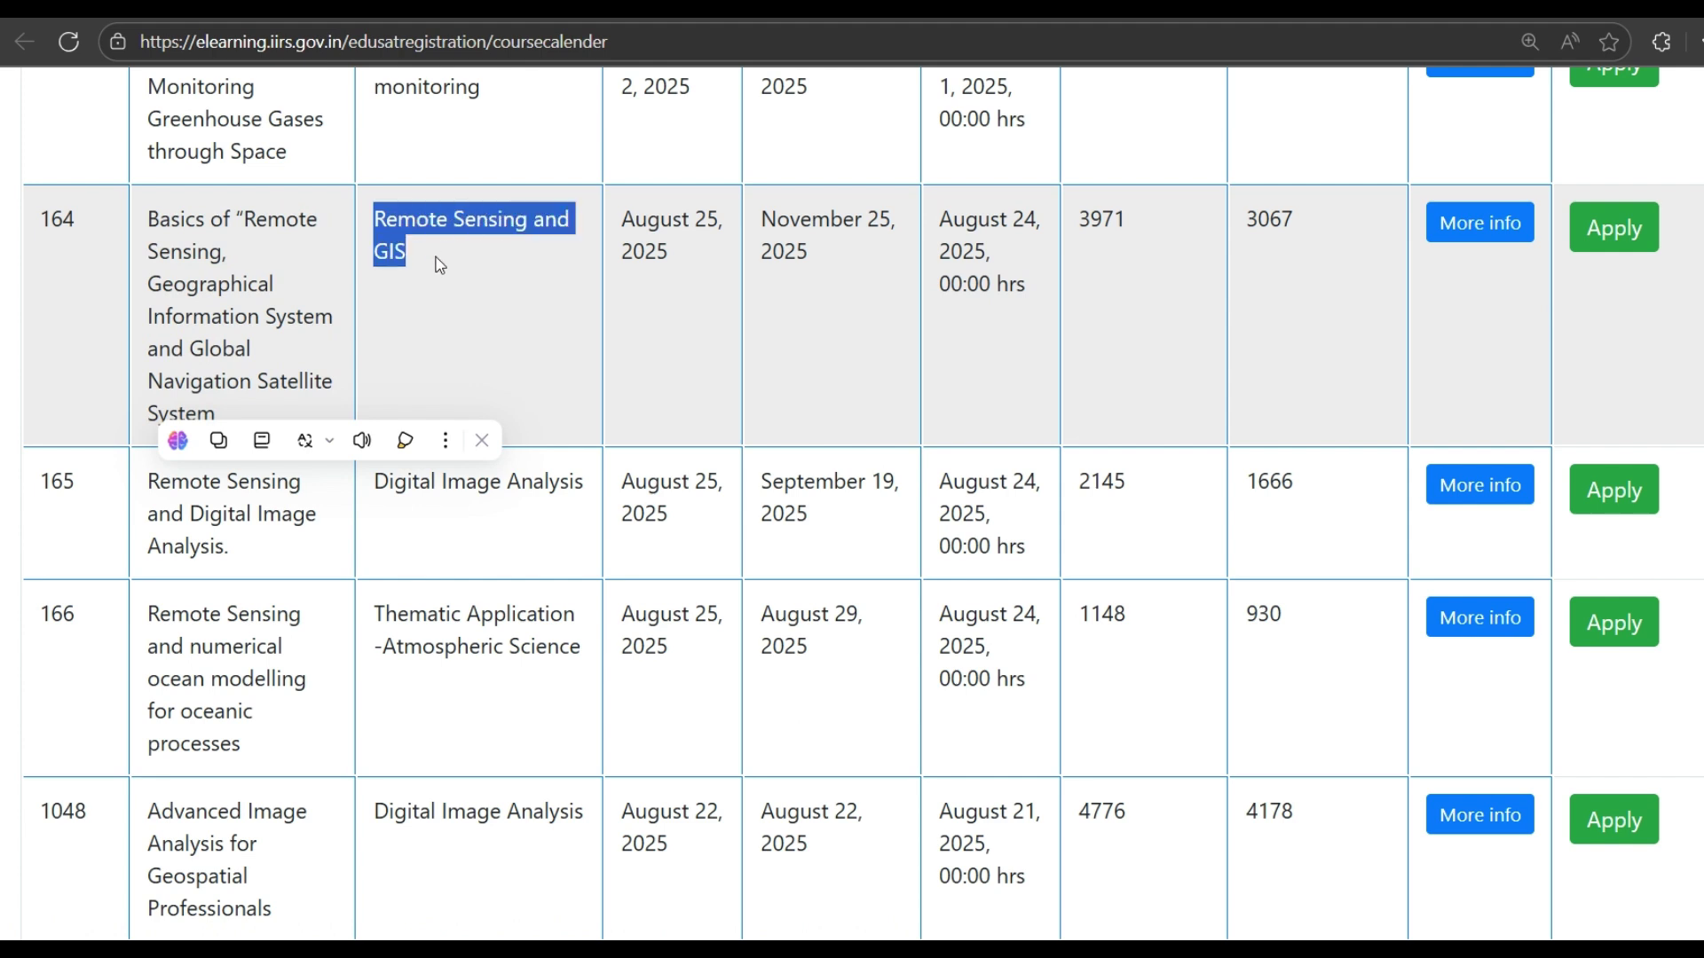
pyautogui.moveTo(626, 217); pyautogui.dragTo(1042, 215)
pyautogui.click(768, 215)
pyautogui.click(1041, 214)
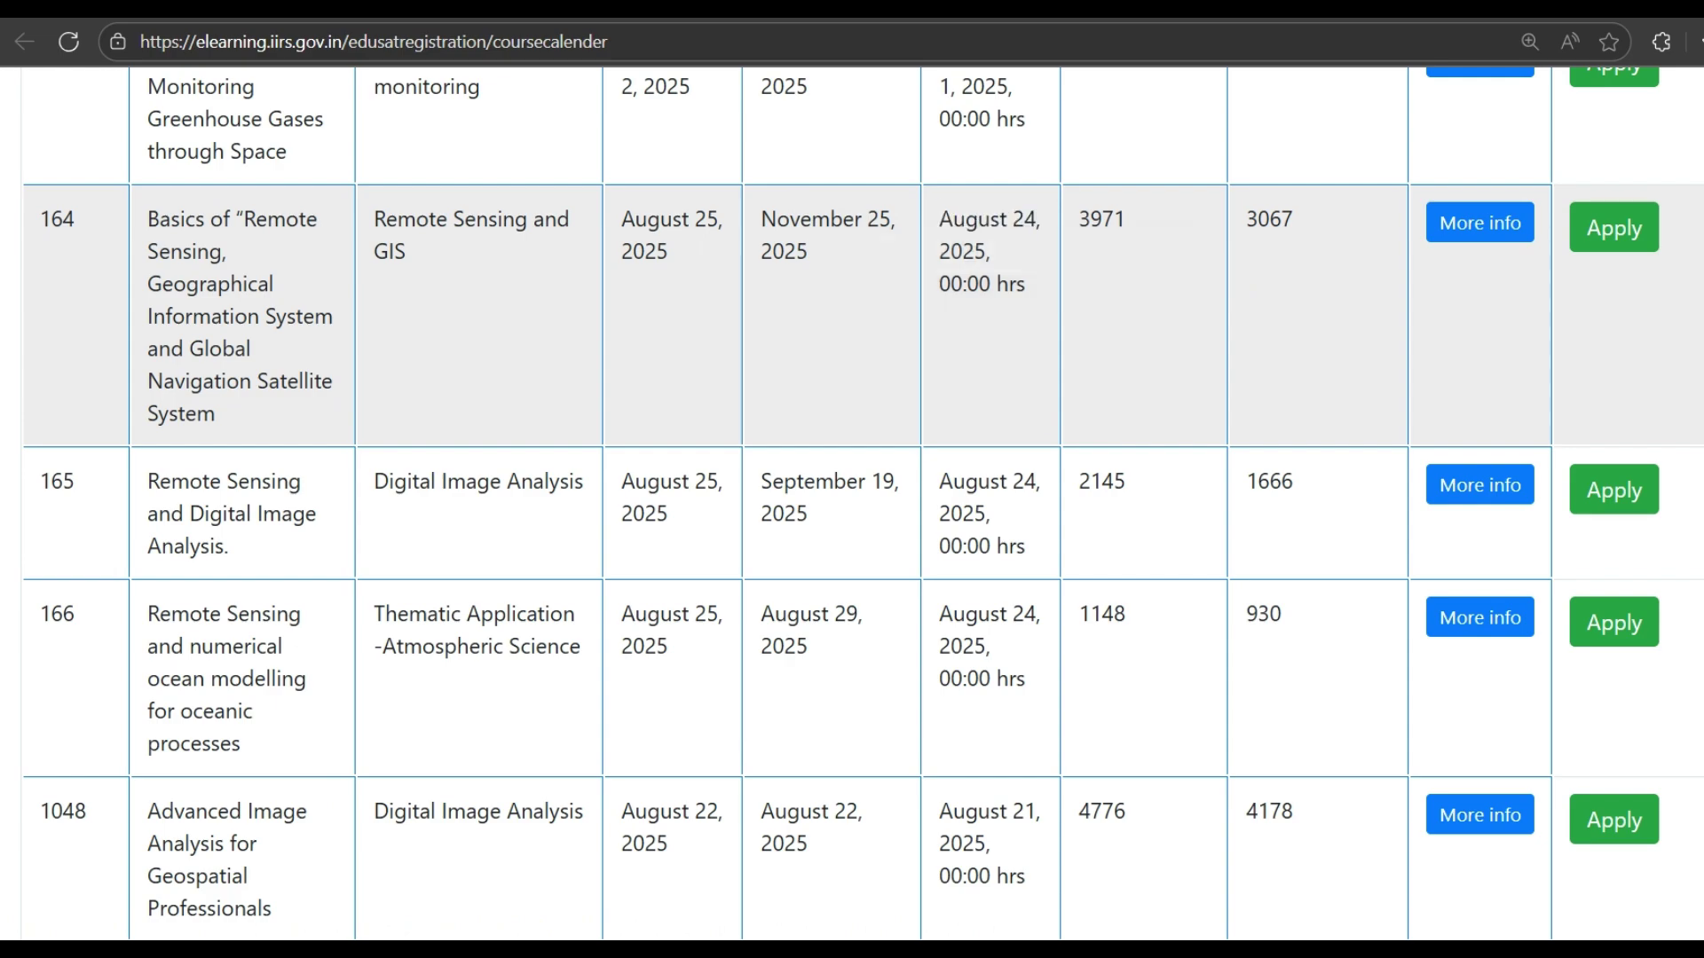
# Review the name, discipline, dates and application deadline of the Mapping and Monitoring Greenhouse Gases through Space course.
pyautogui.scroll(3, 1040, 215)
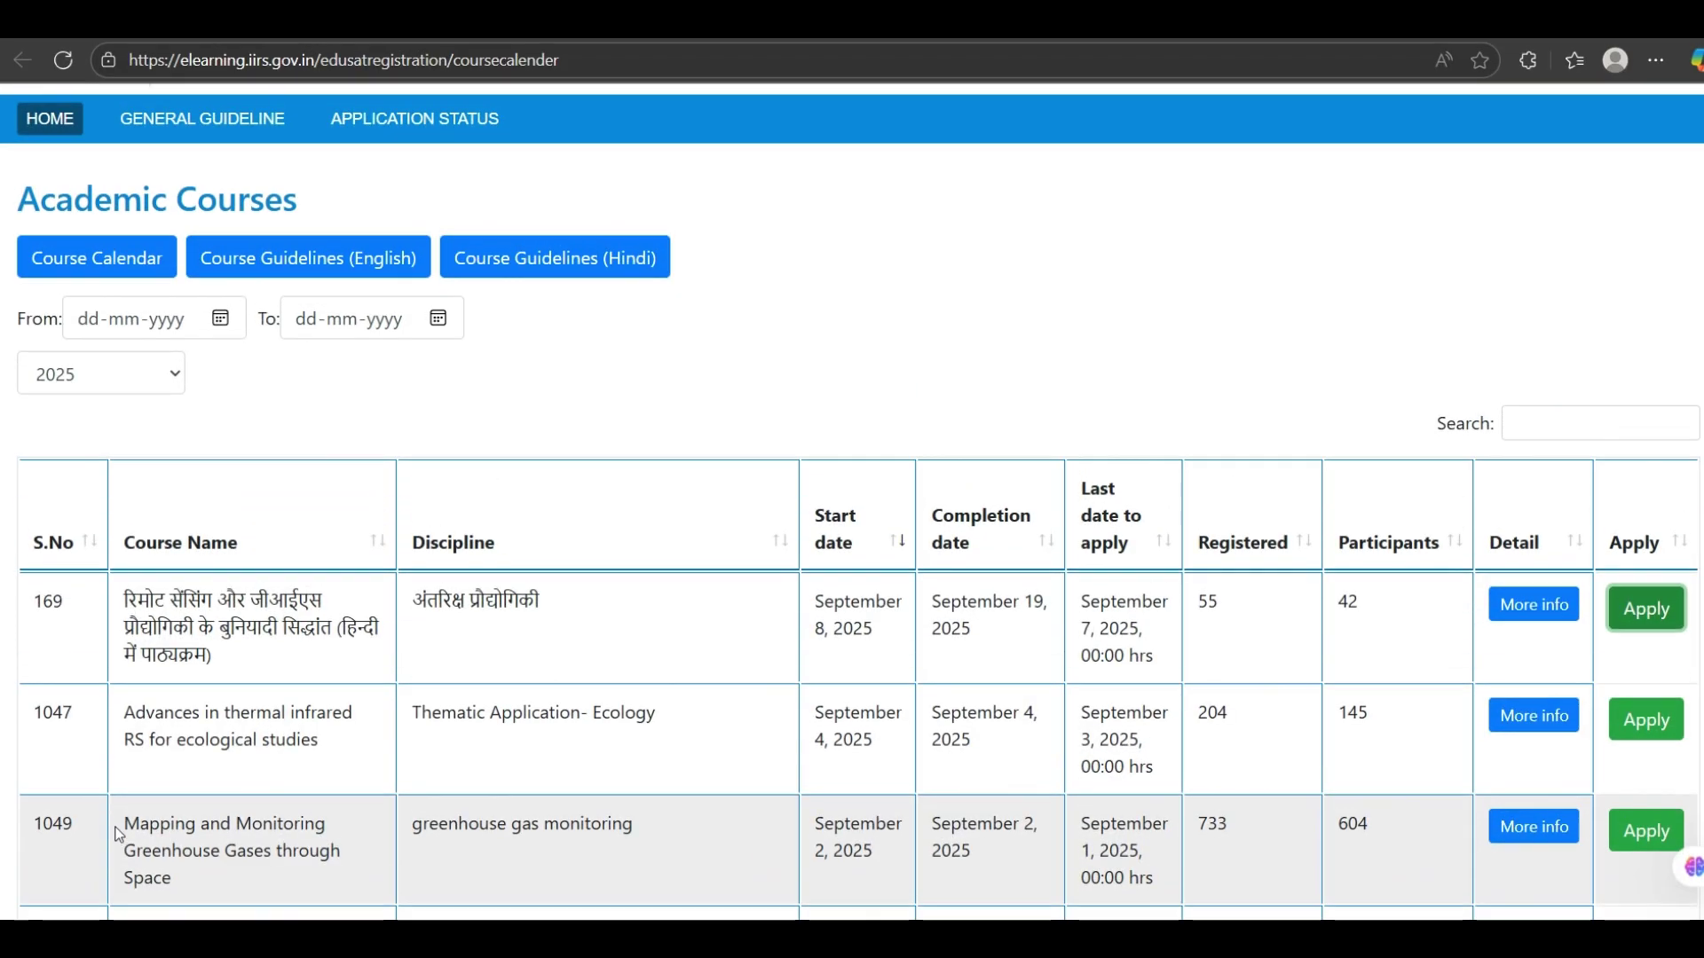
pyautogui.moveTo(125, 824); pyautogui.dragTo(205, 903)
pyautogui.click(183, 888)
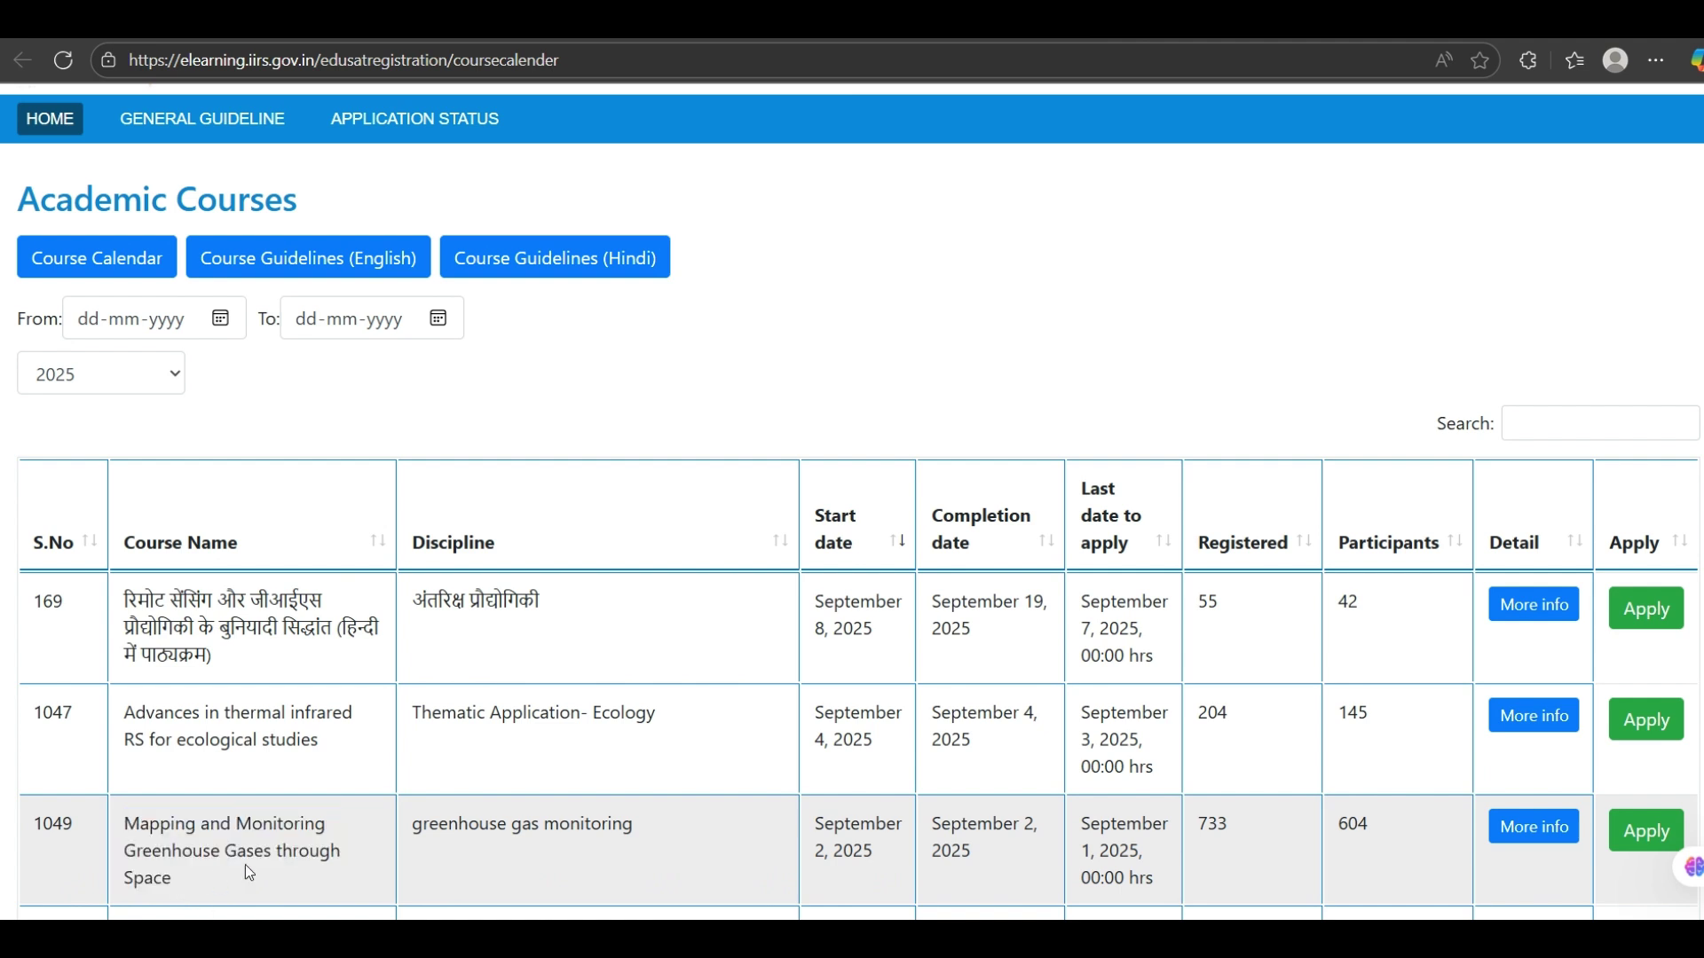
pyautogui.moveTo(408, 825); pyautogui.dragTo(635, 827)
pyautogui.moveTo(815, 820); pyautogui.dragTo(1159, 870)
pyautogui.click(1159, 870)
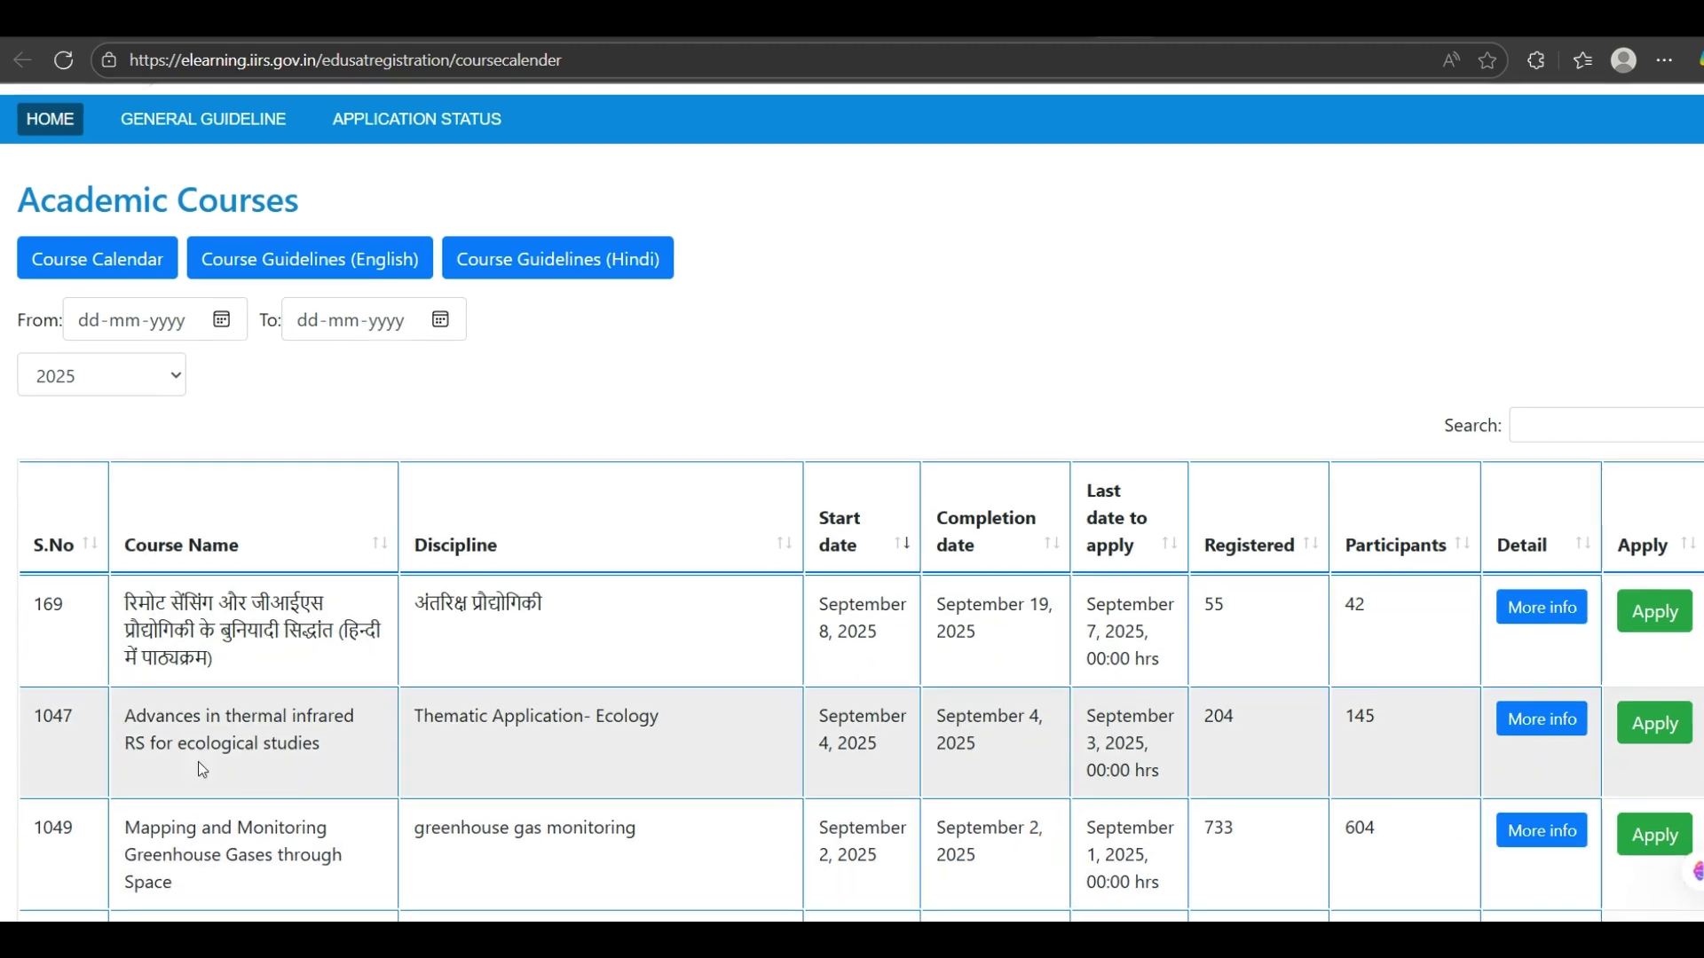
# Review the name, discipline, dates and application deadline of the Advances in thermal infrared RS for ecological studies course.
pyautogui.moveTo(128, 719); pyautogui.dragTo(348, 745)
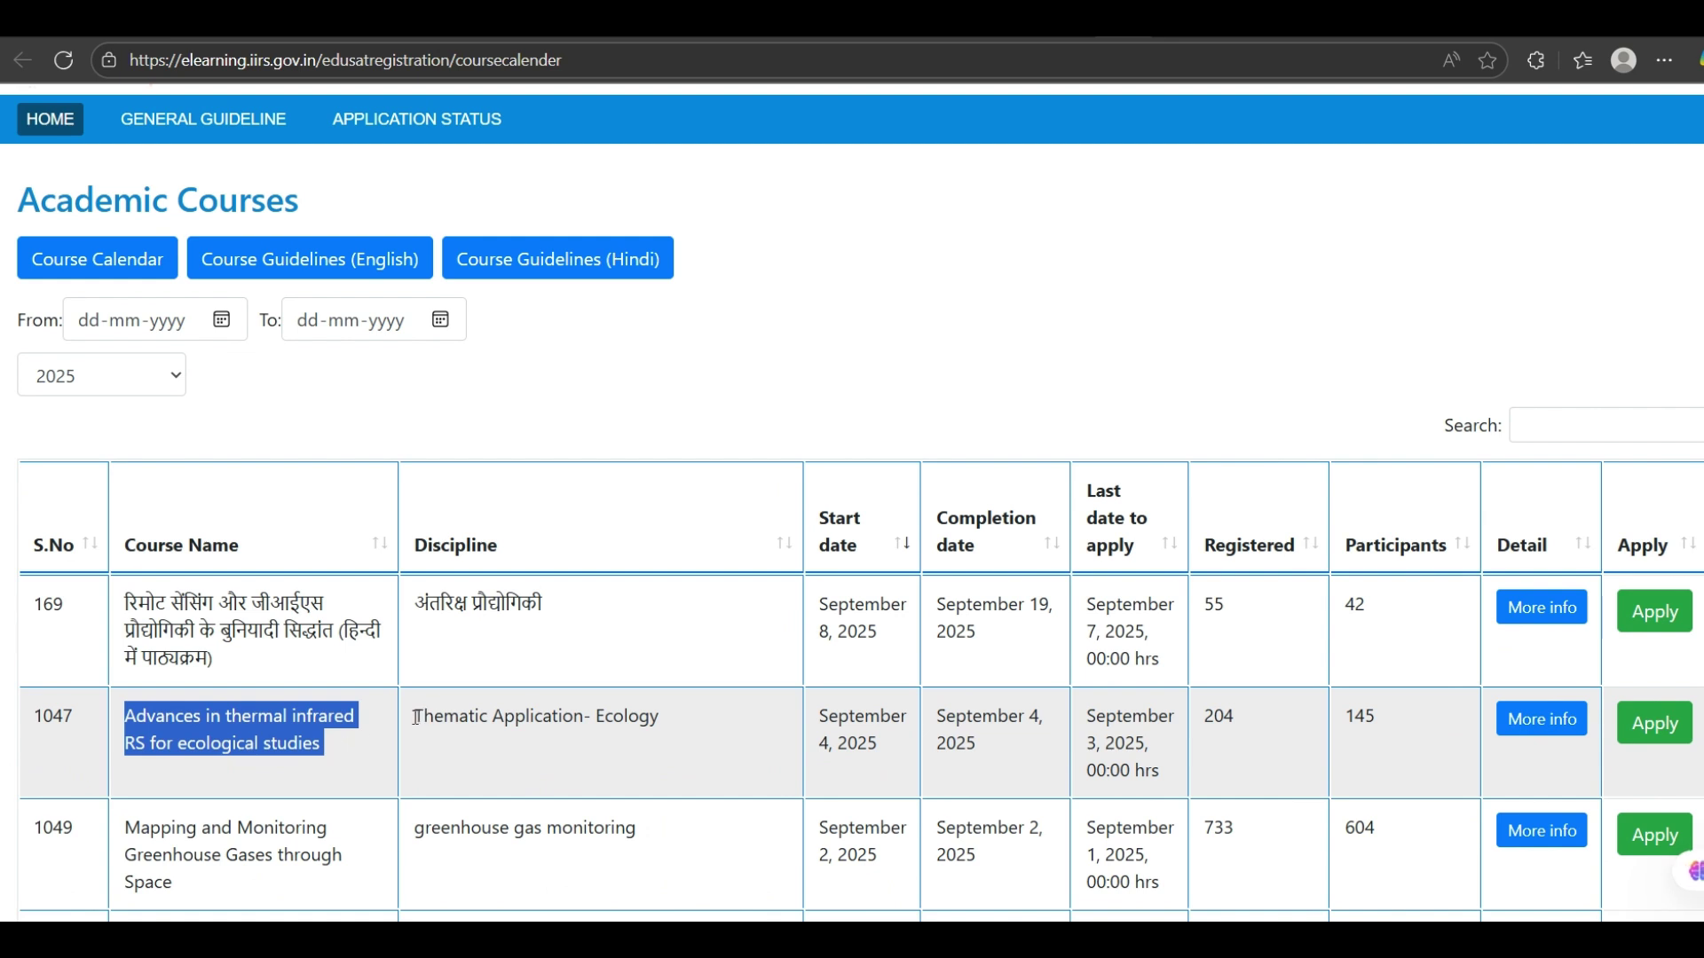
pyautogui.moveTo(416, 717); pyautogui.dragTo(684, 728)
pyautogui.click(683, 728)
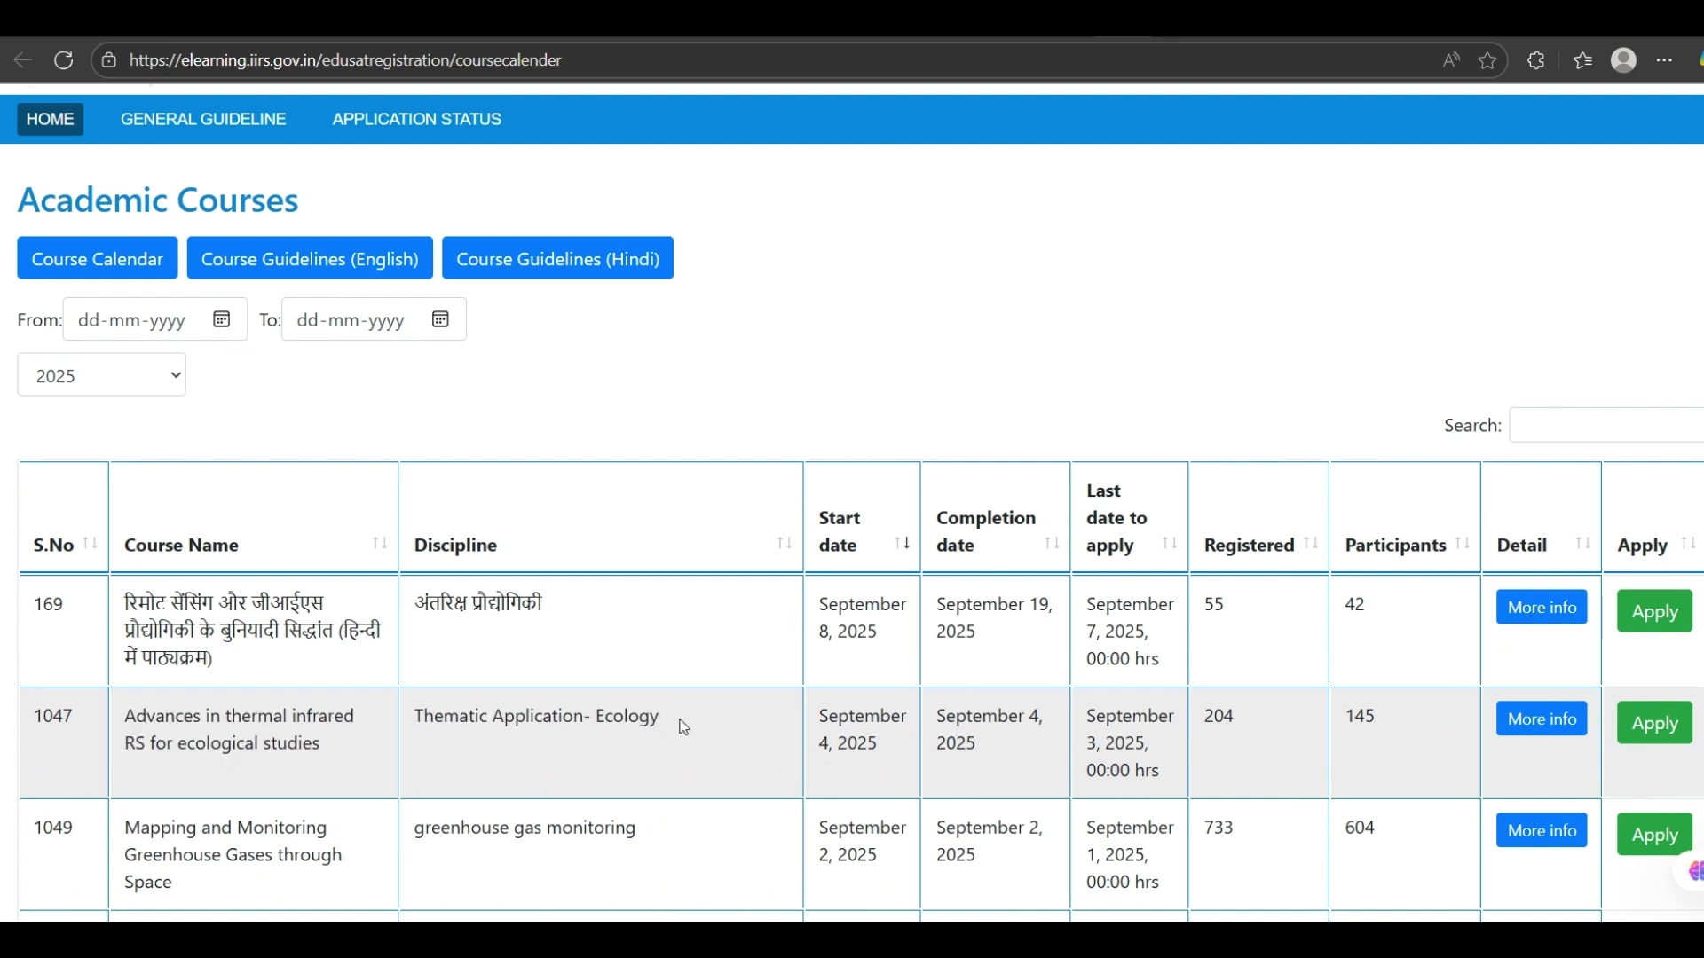
pyautogui.moveTo(818, 715); pyautogui.dragTo(999, 750)
pyautogui.click(997, 748)
pyautogui.moveTo(1139, 739); pyautogui.dragTo(1164, 769)
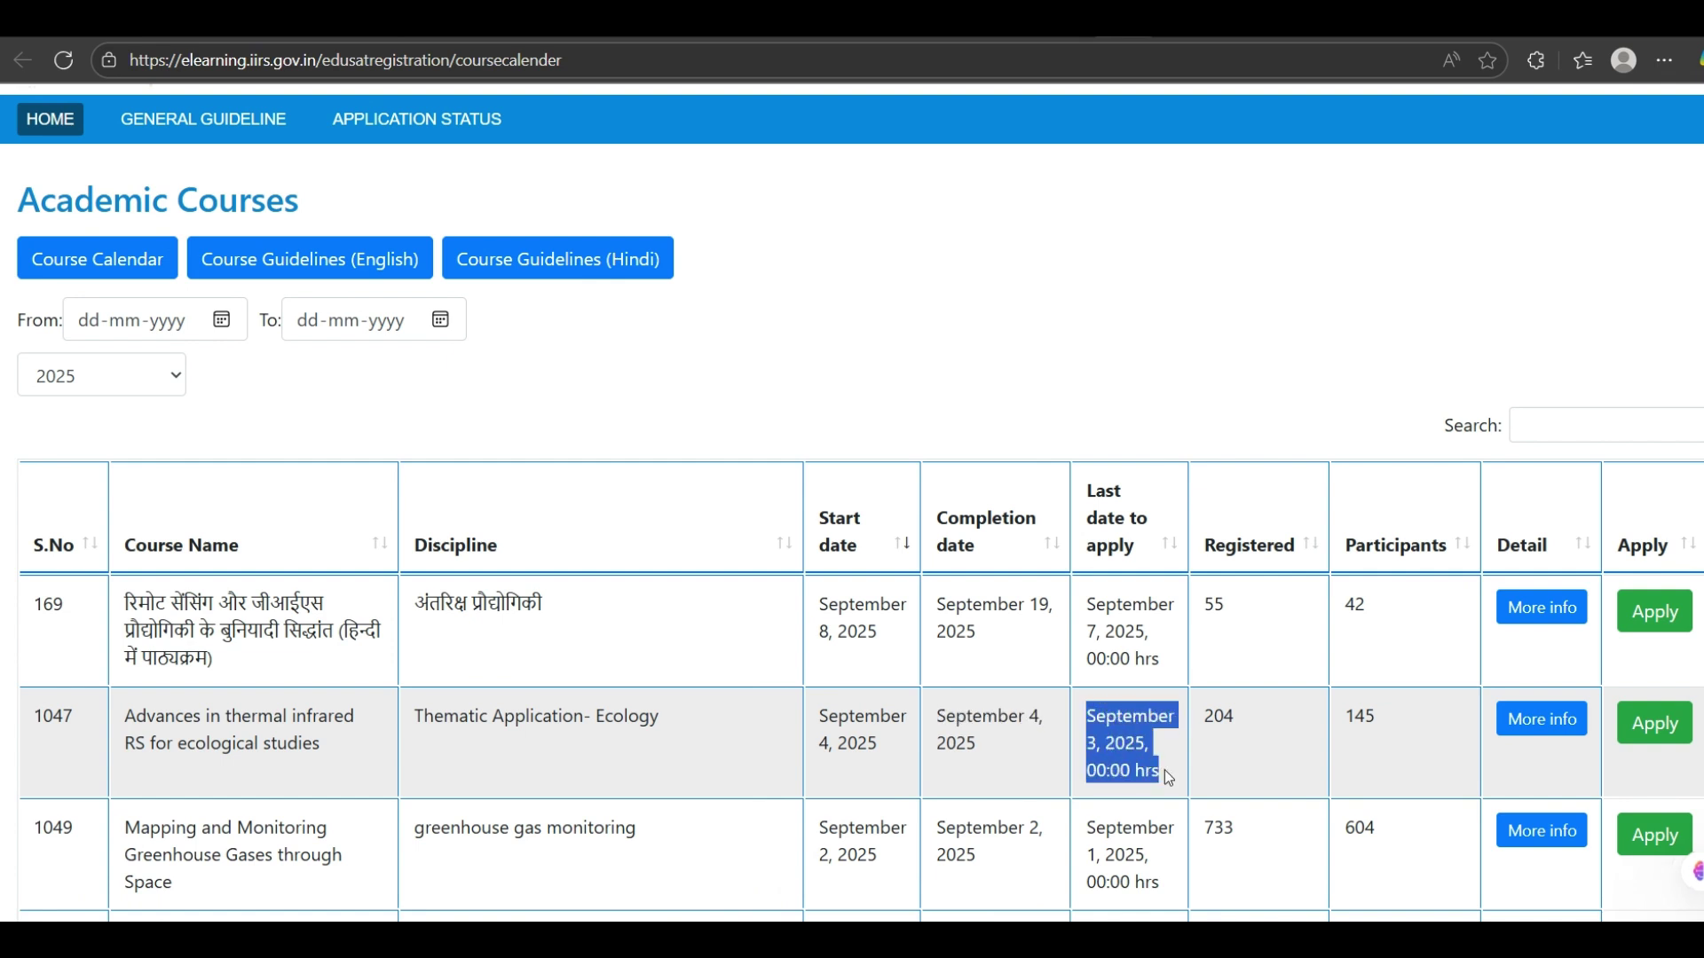
pyautogui.click(1164, 770)
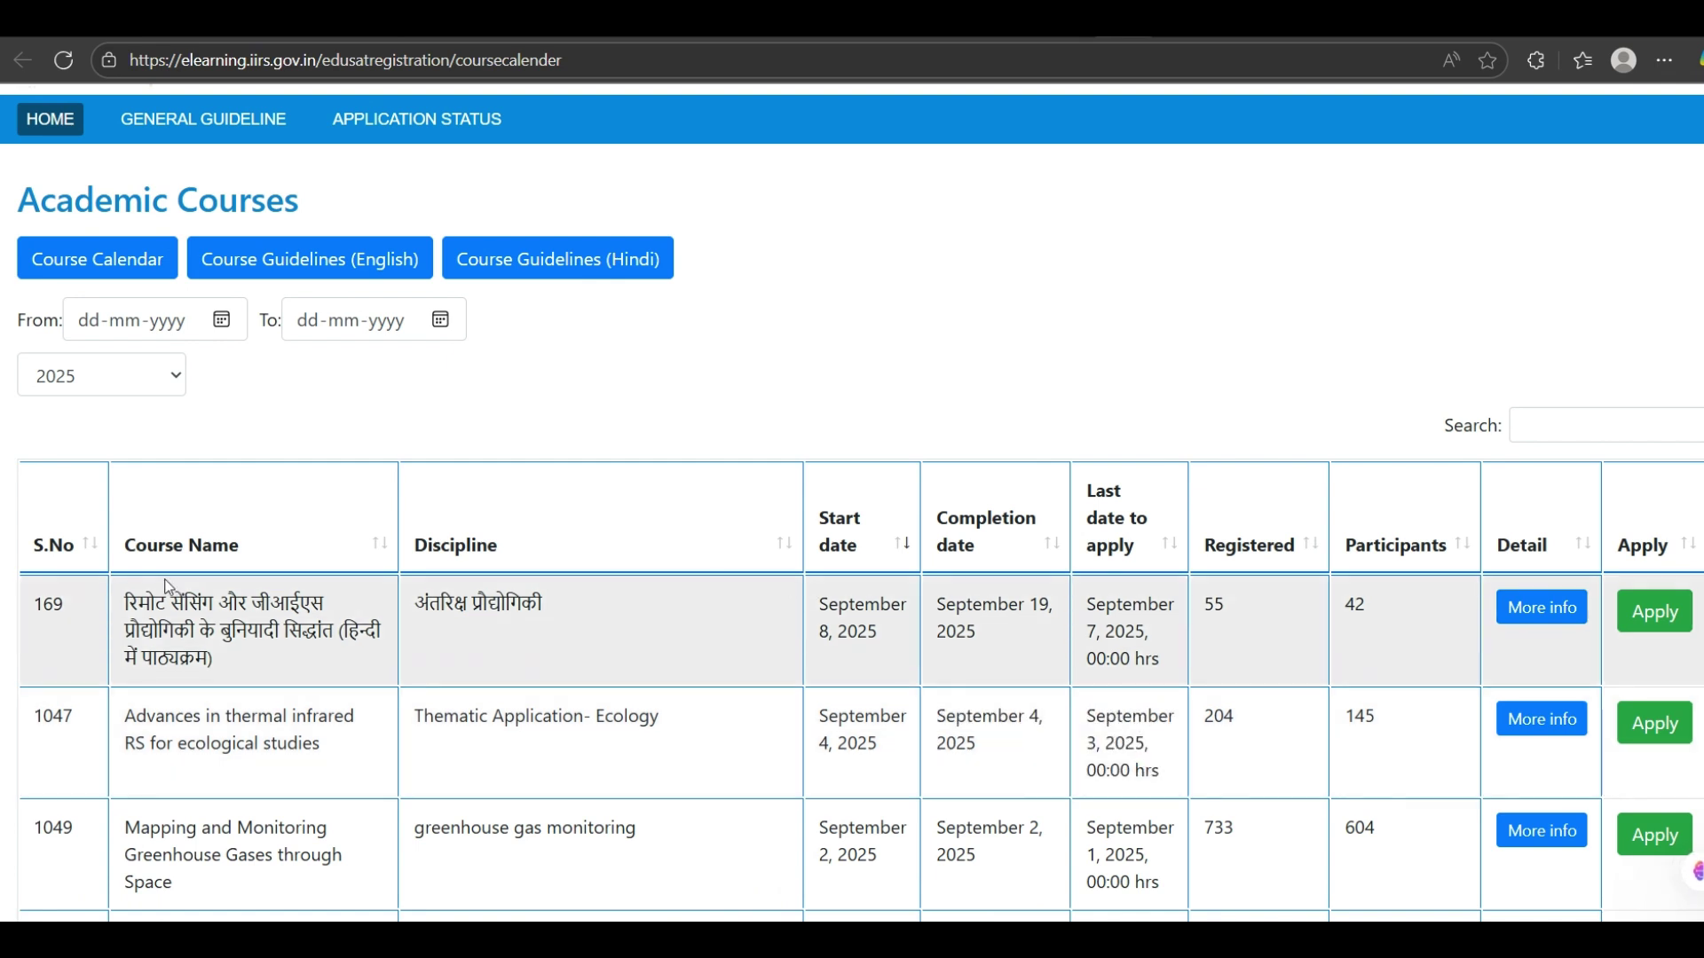
# Review the name, discipline, dates and application deadline of the Hindi-language remote sensing and GIS course, and open its detailed information.
pyautogui.moveTo(121, 603); pyautogui.dragTo(341, 659)
pyautogui.click(341, 659)
pyautogui.moveTo(408, 609); pyautogui.dragTo(557, 612)
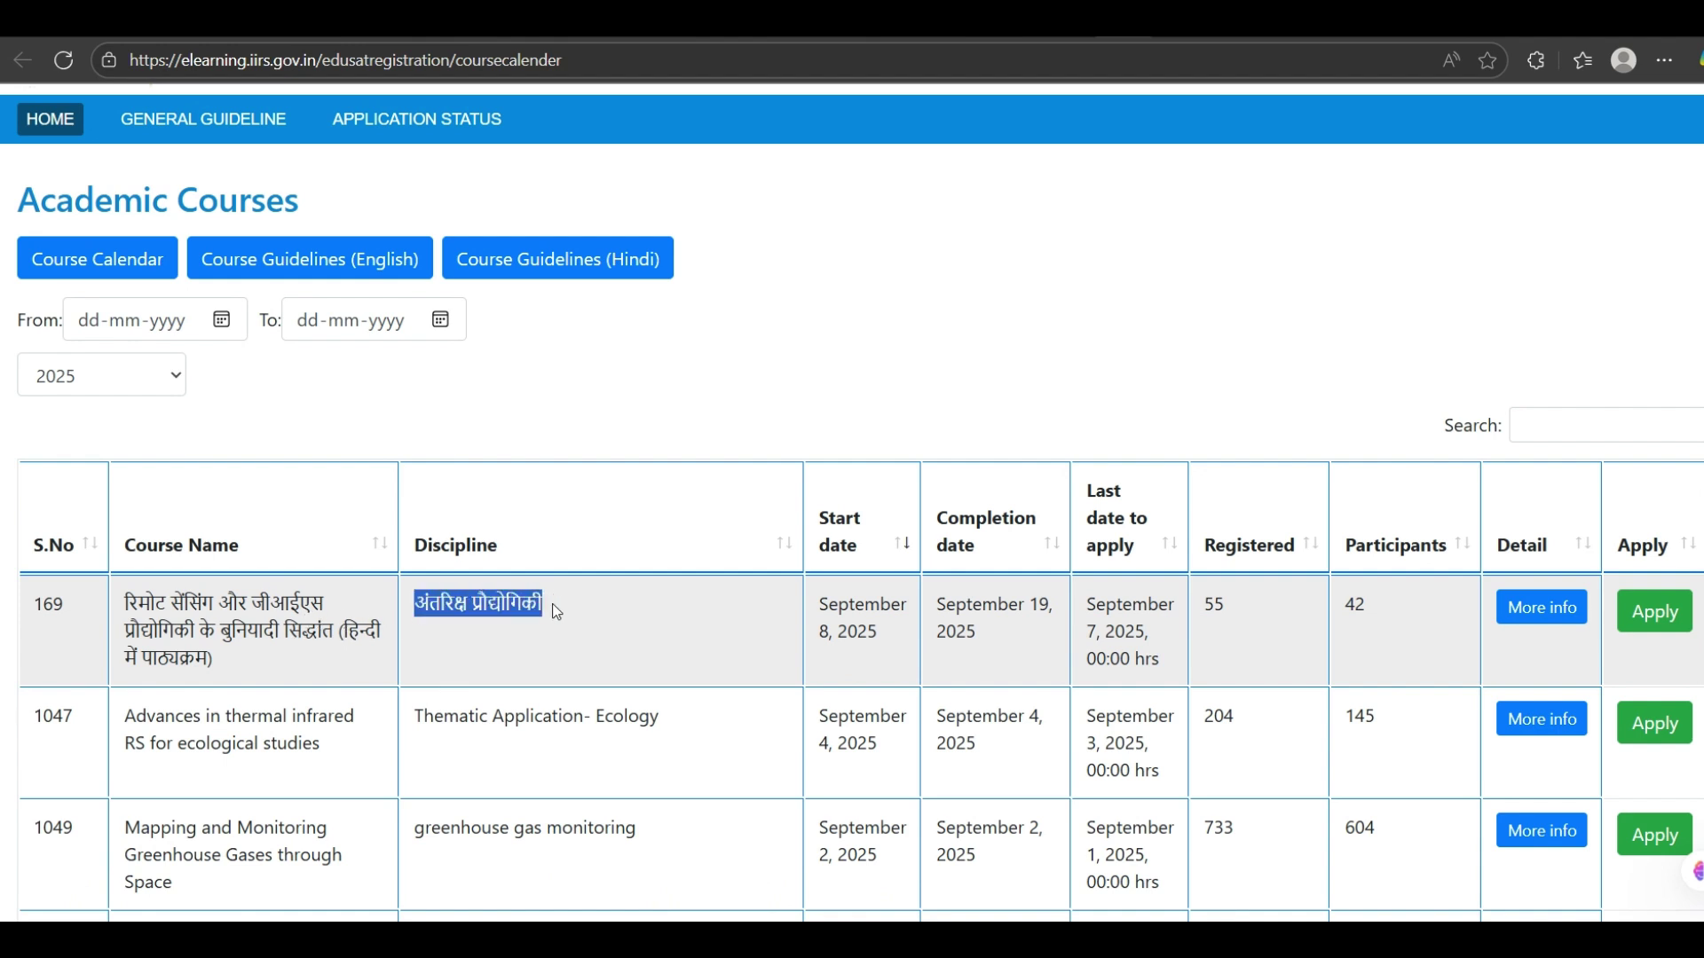
pyautogui.click(551, 603)
pyautogui.moveTo(815, 608); pyautogui.dragTo(882, 641)
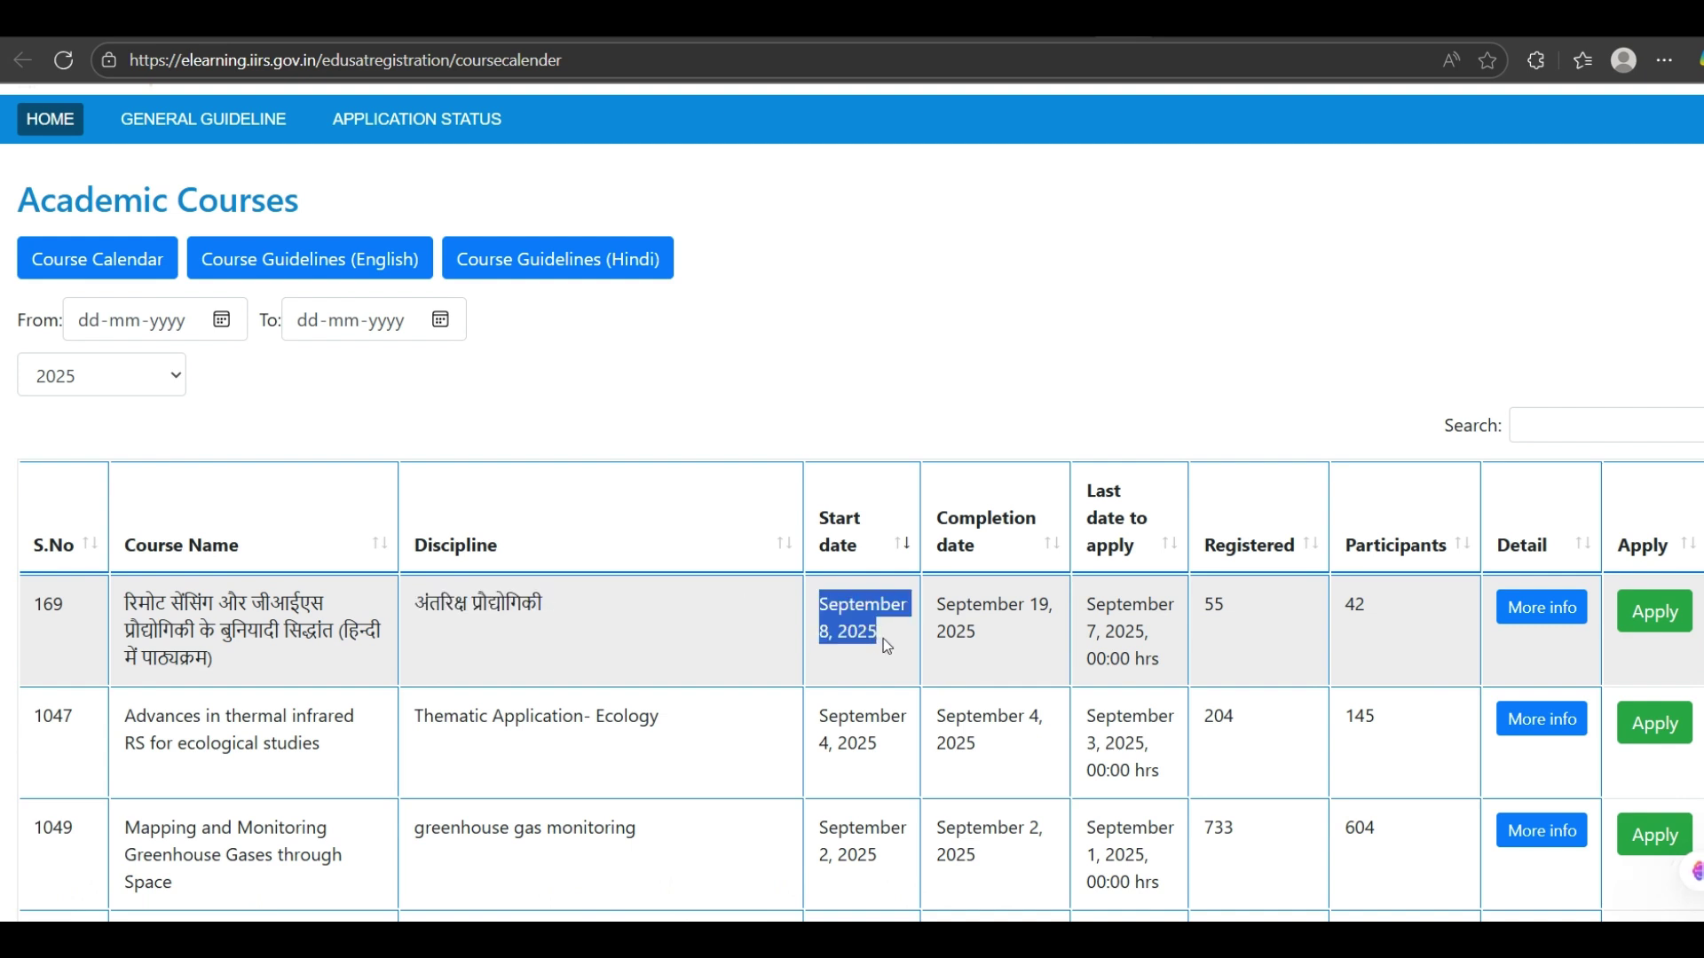
pyautogui.click(937, 610)
pyautogui.moveTo(939, 611); pyautogui.dragTo(995, 635)
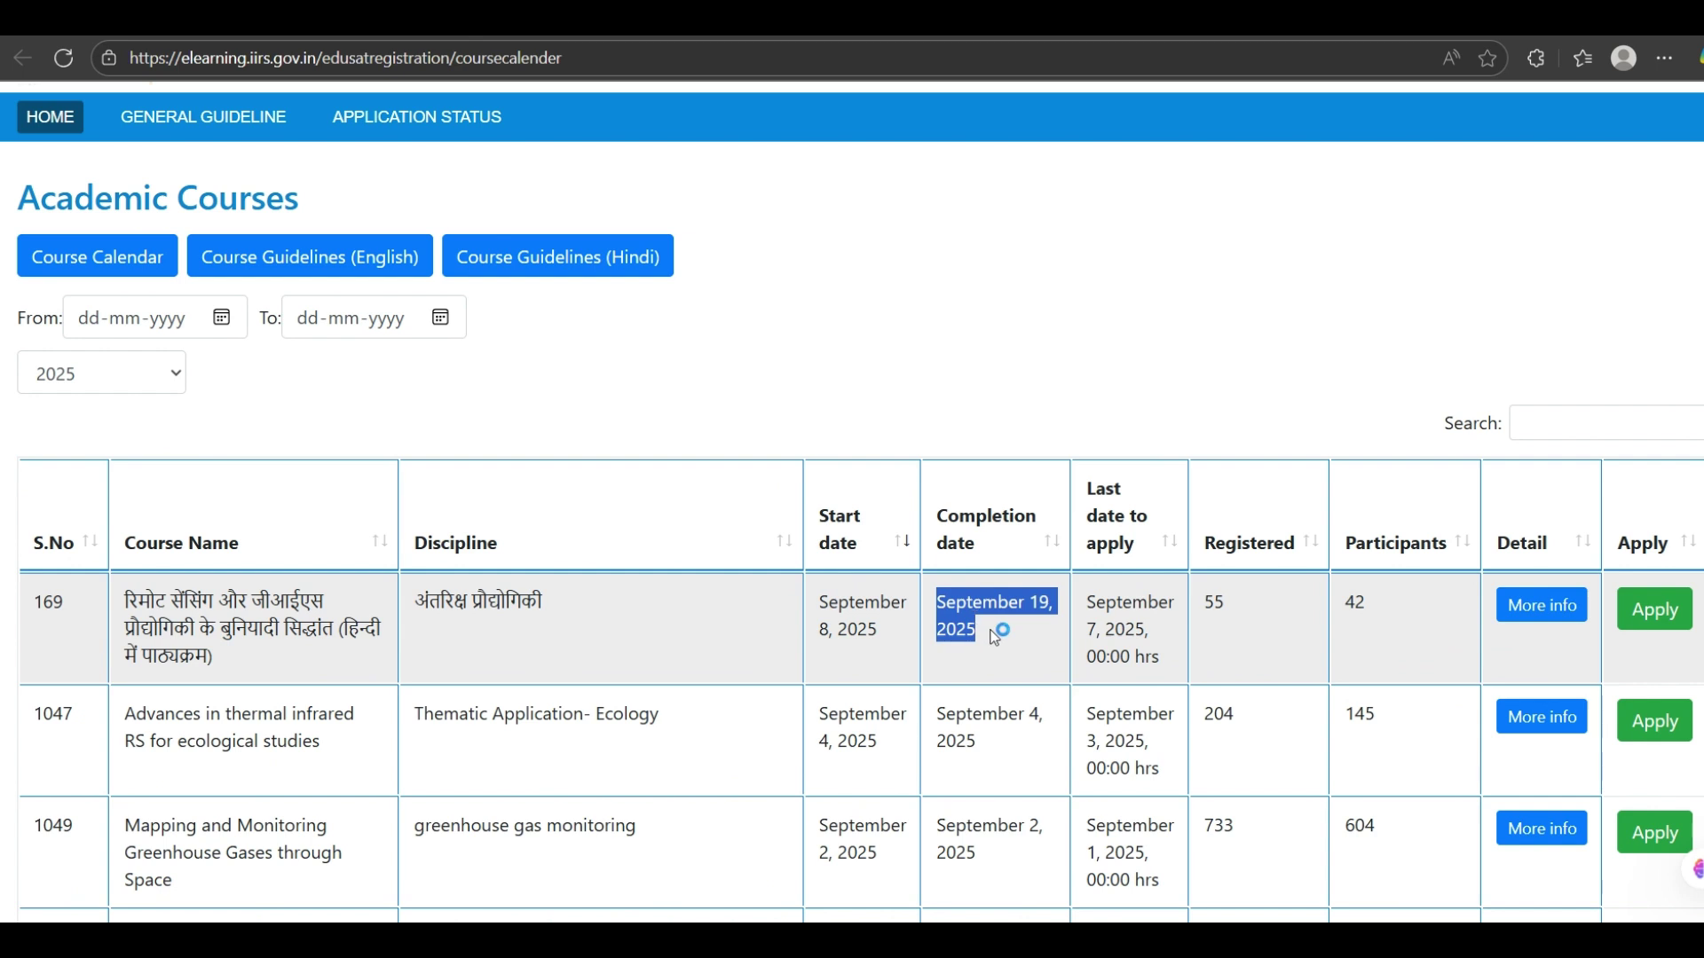
pyautogui.click(995, 637)
pyautogui.moveTo(1088, 602); pyautogui.dragTo(1166, 659)
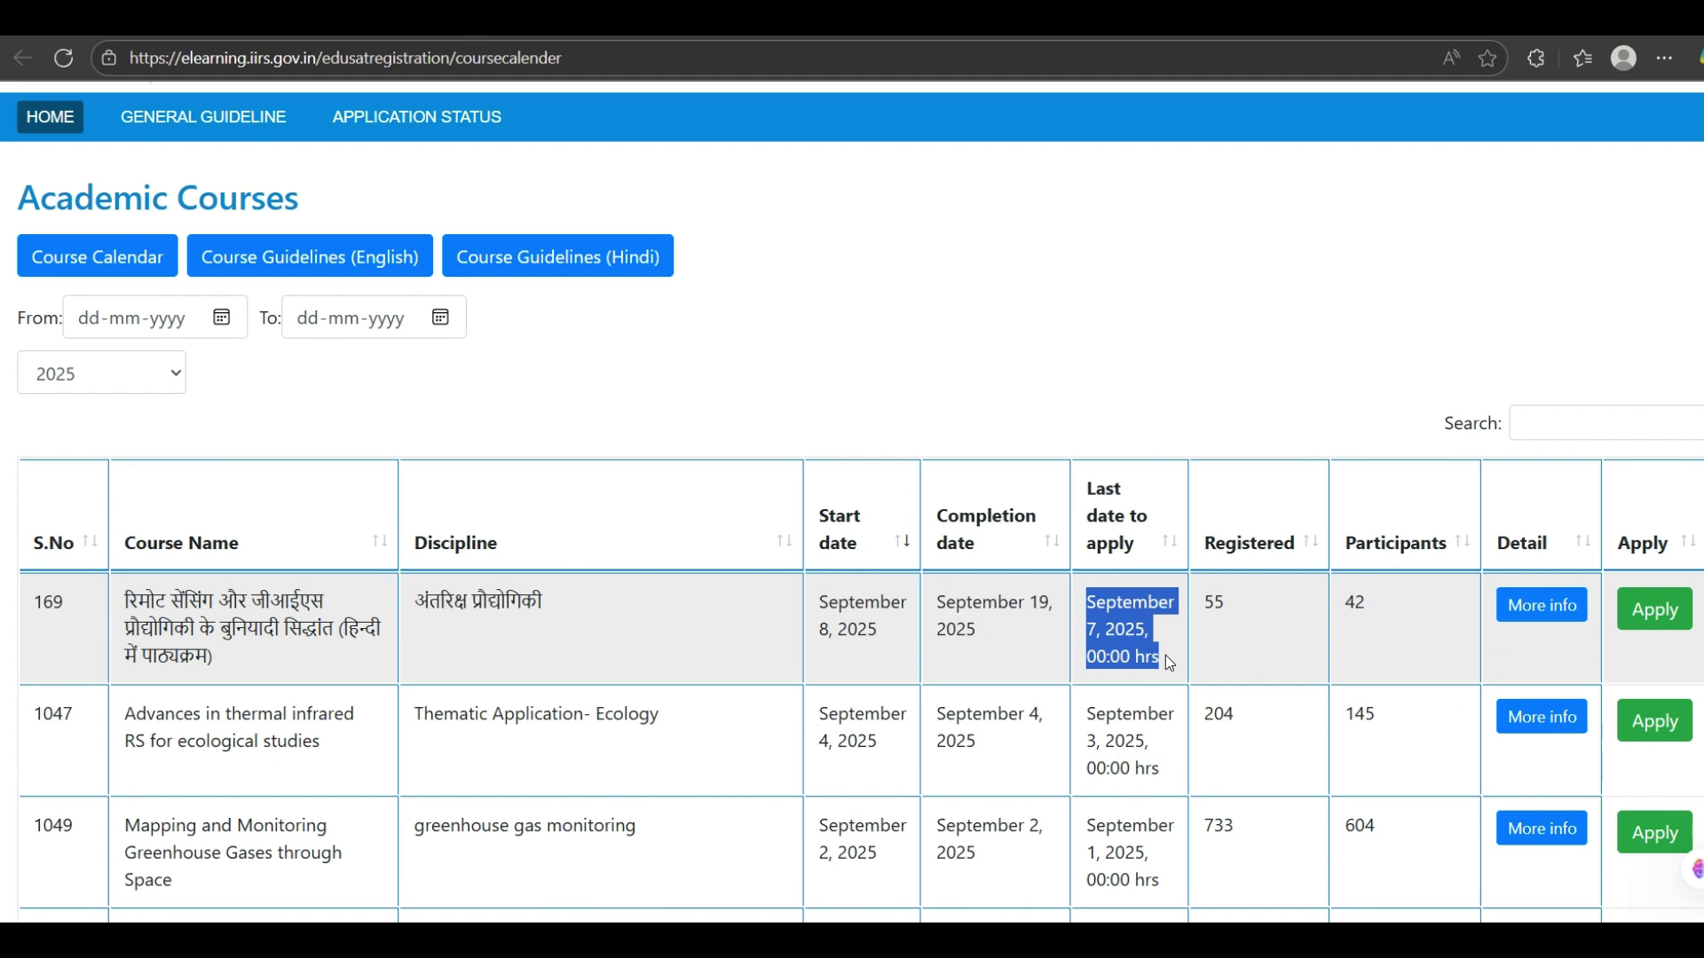
pyautogui.click(1166, 659)
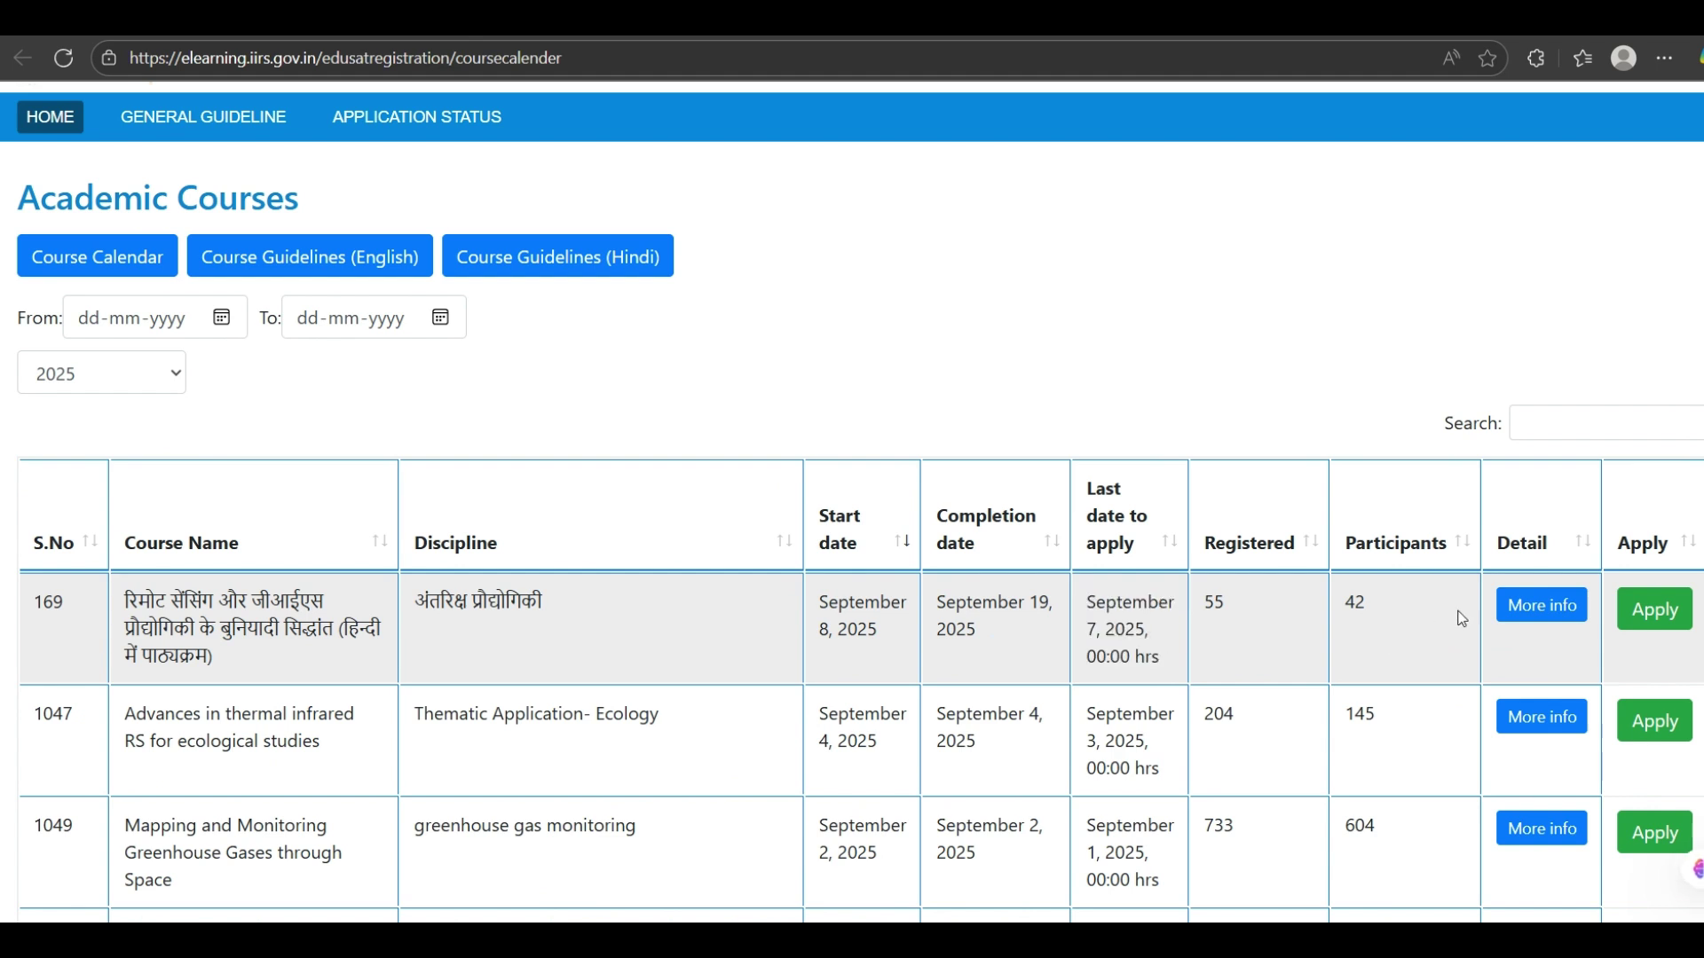
pyautogui.click(1536, 611)
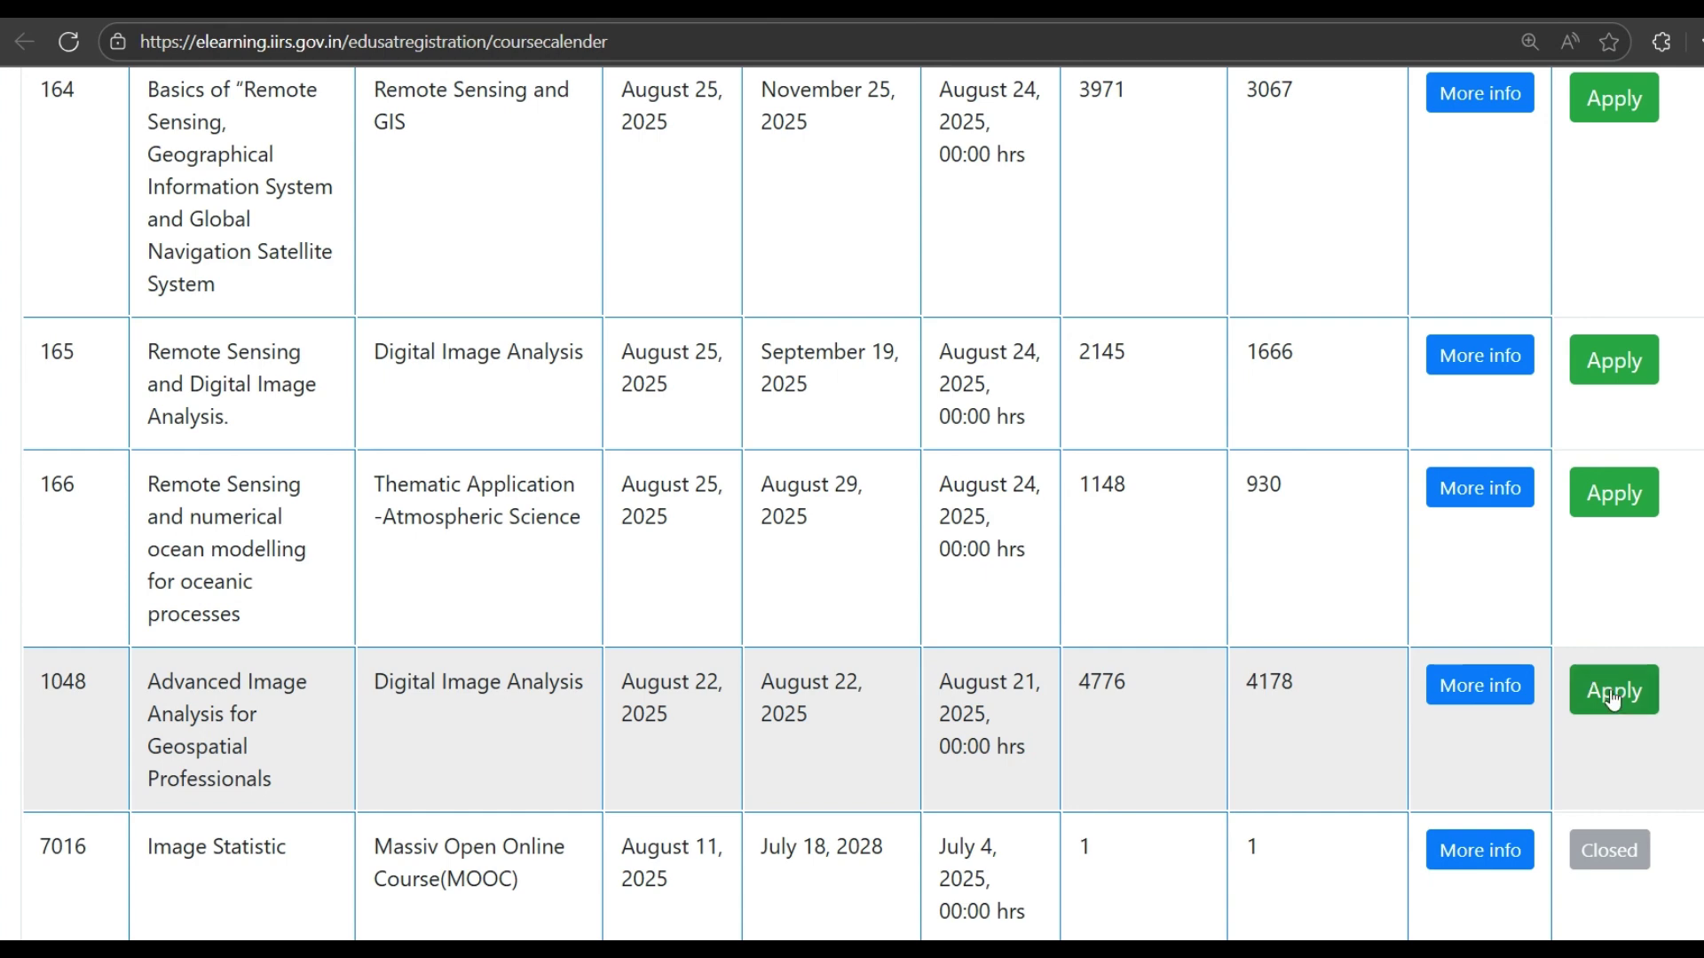
# Start an application for the Advanced Image Analysis for Geospatial Professionals course and choose the route for already registered participants.
pyautogui.click(1614, 701)
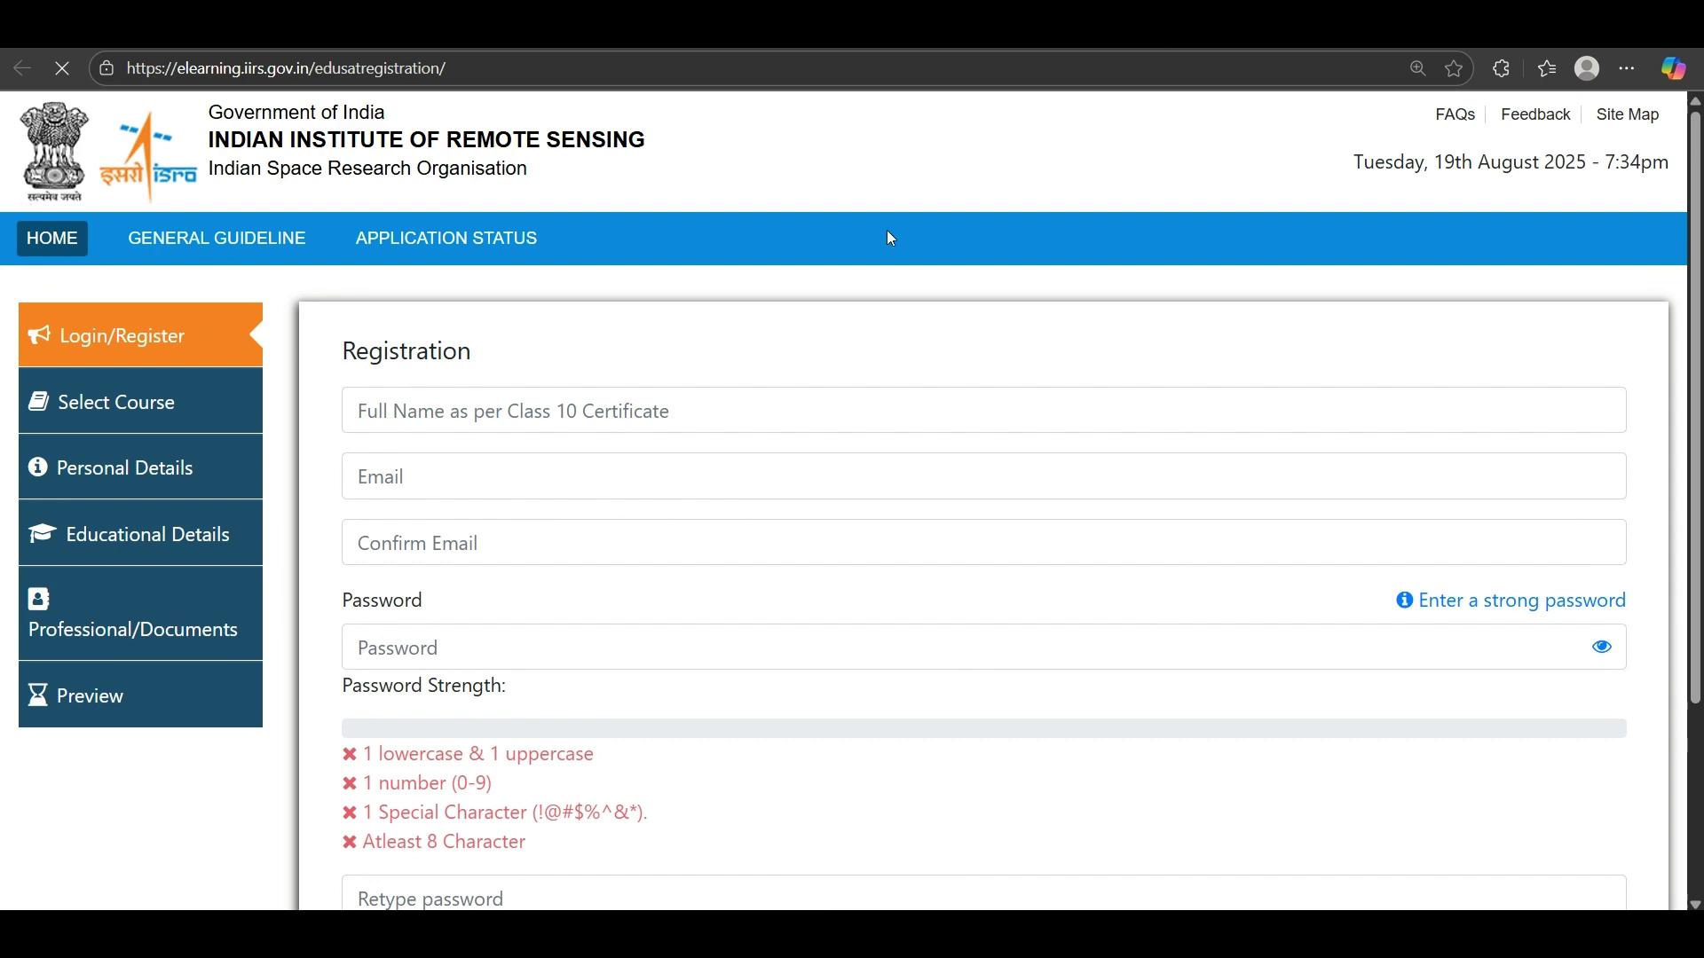
pyautogui.scroll(-3, 831, 629)
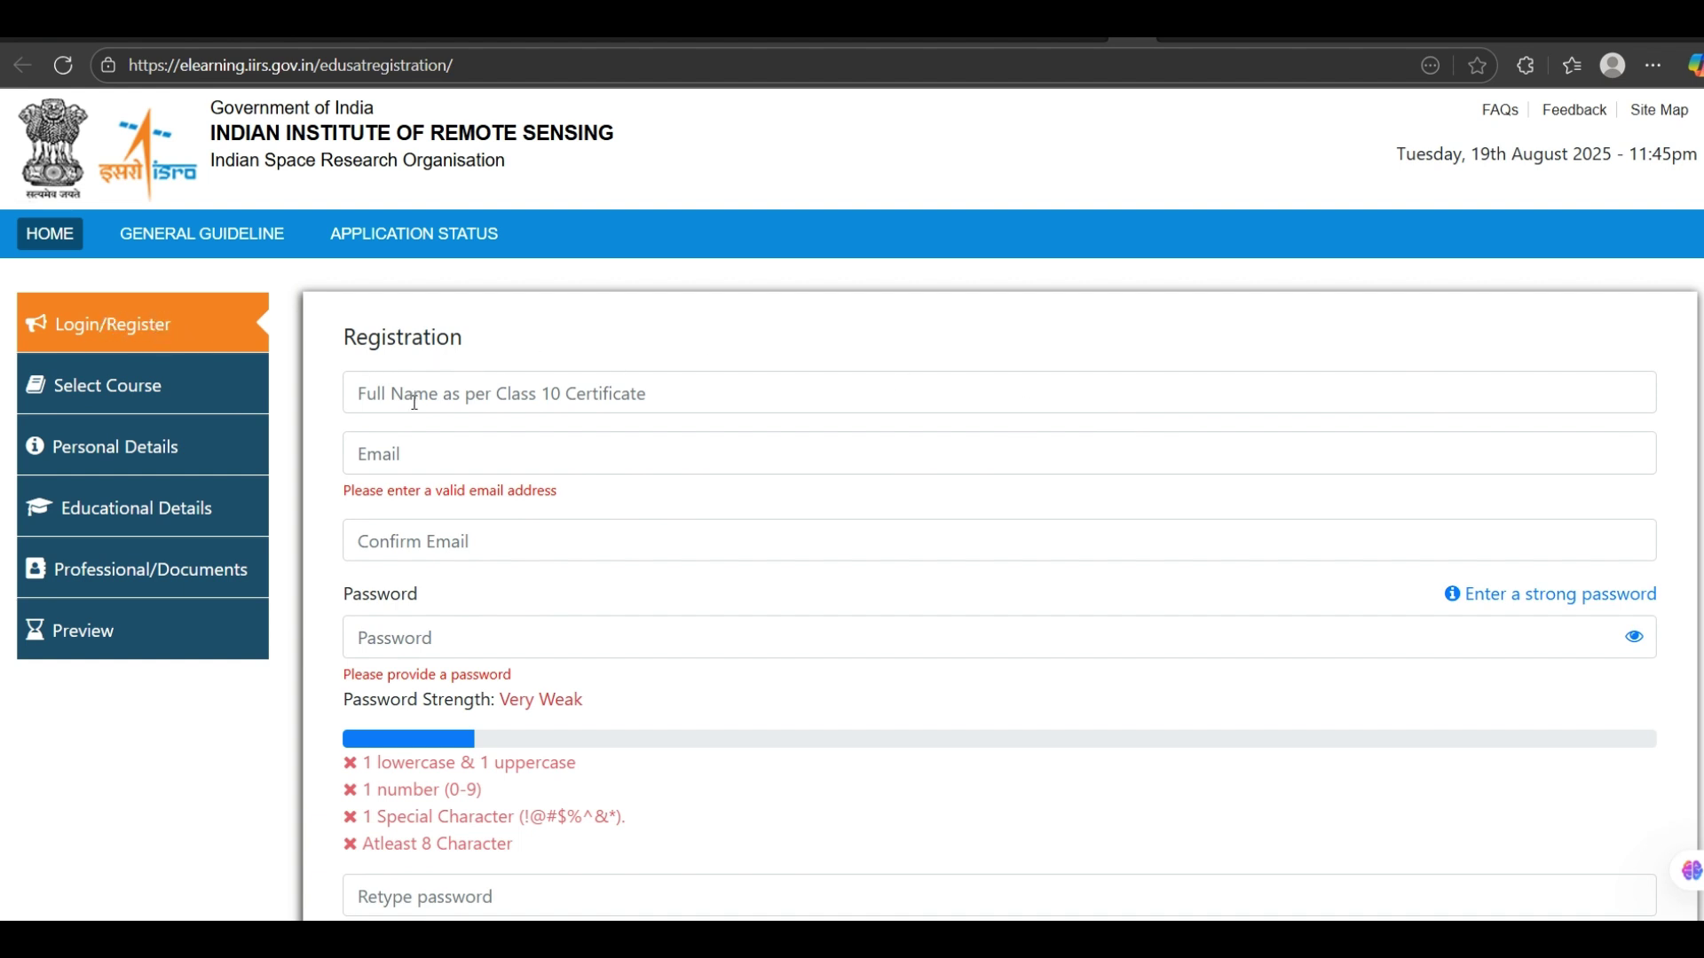
pyautogui.click(467, 400)
pyautogui.scroll(-3, 348, 678)
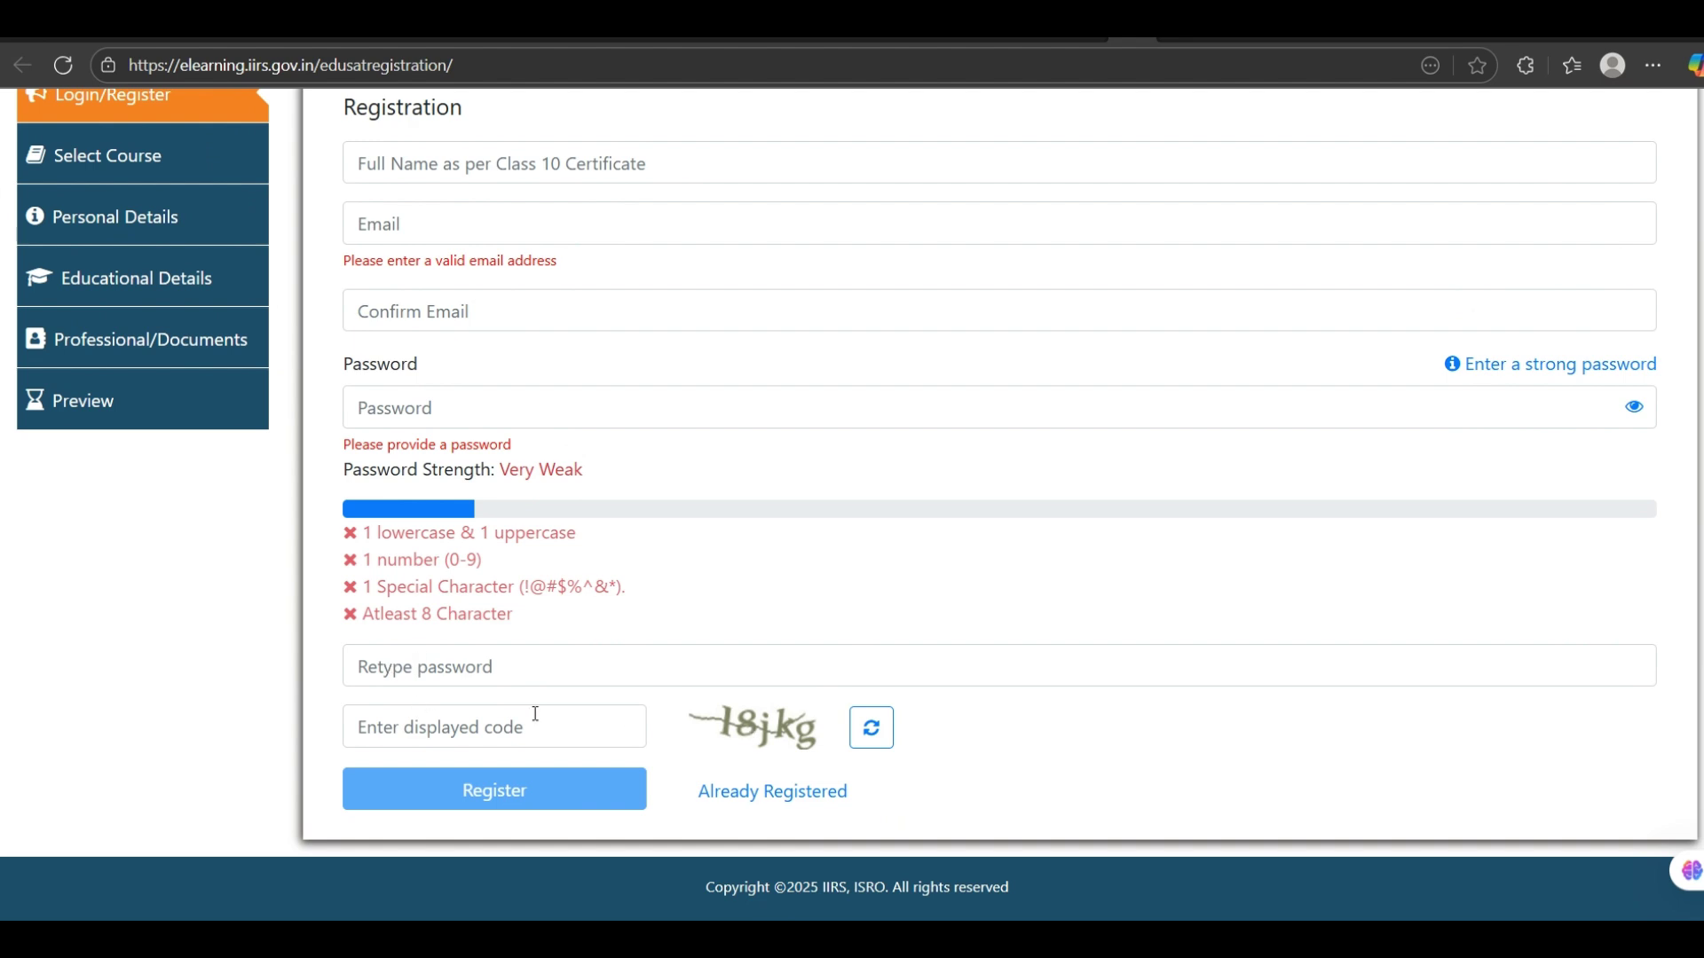
pyautogui.click(735, 794)
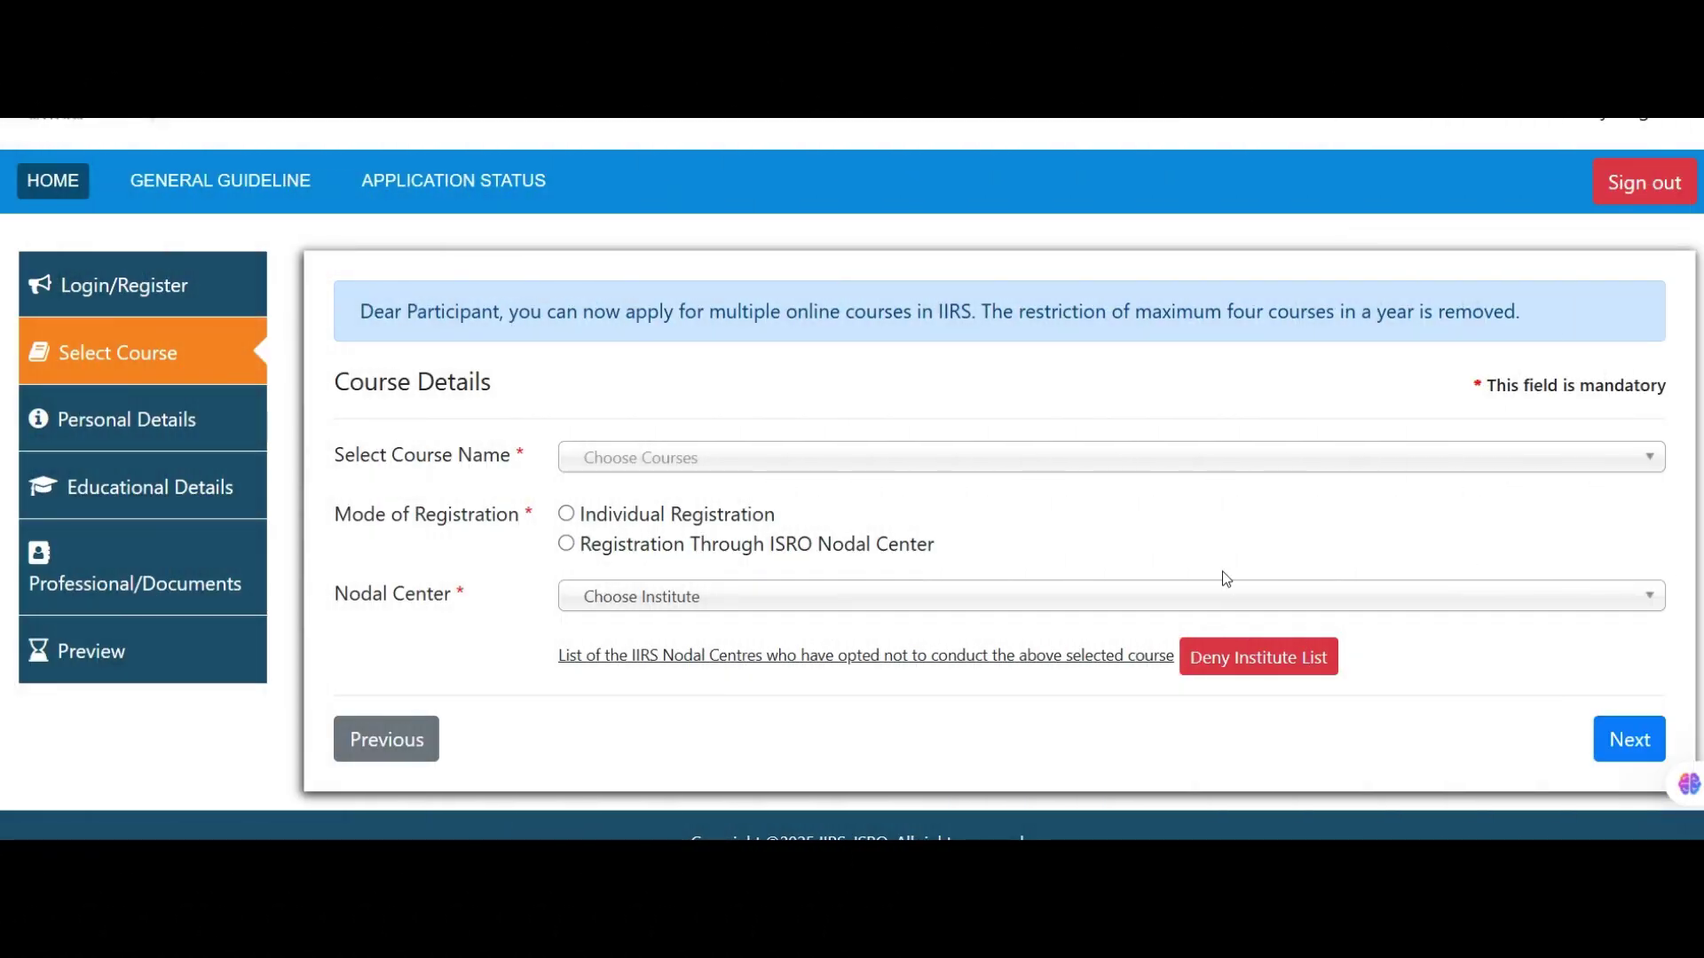
# Select the Advanced Image Analysis for Geospatial Professionals course and set the registration mode to Individual Registration.
pyautogui.click(659, 458)
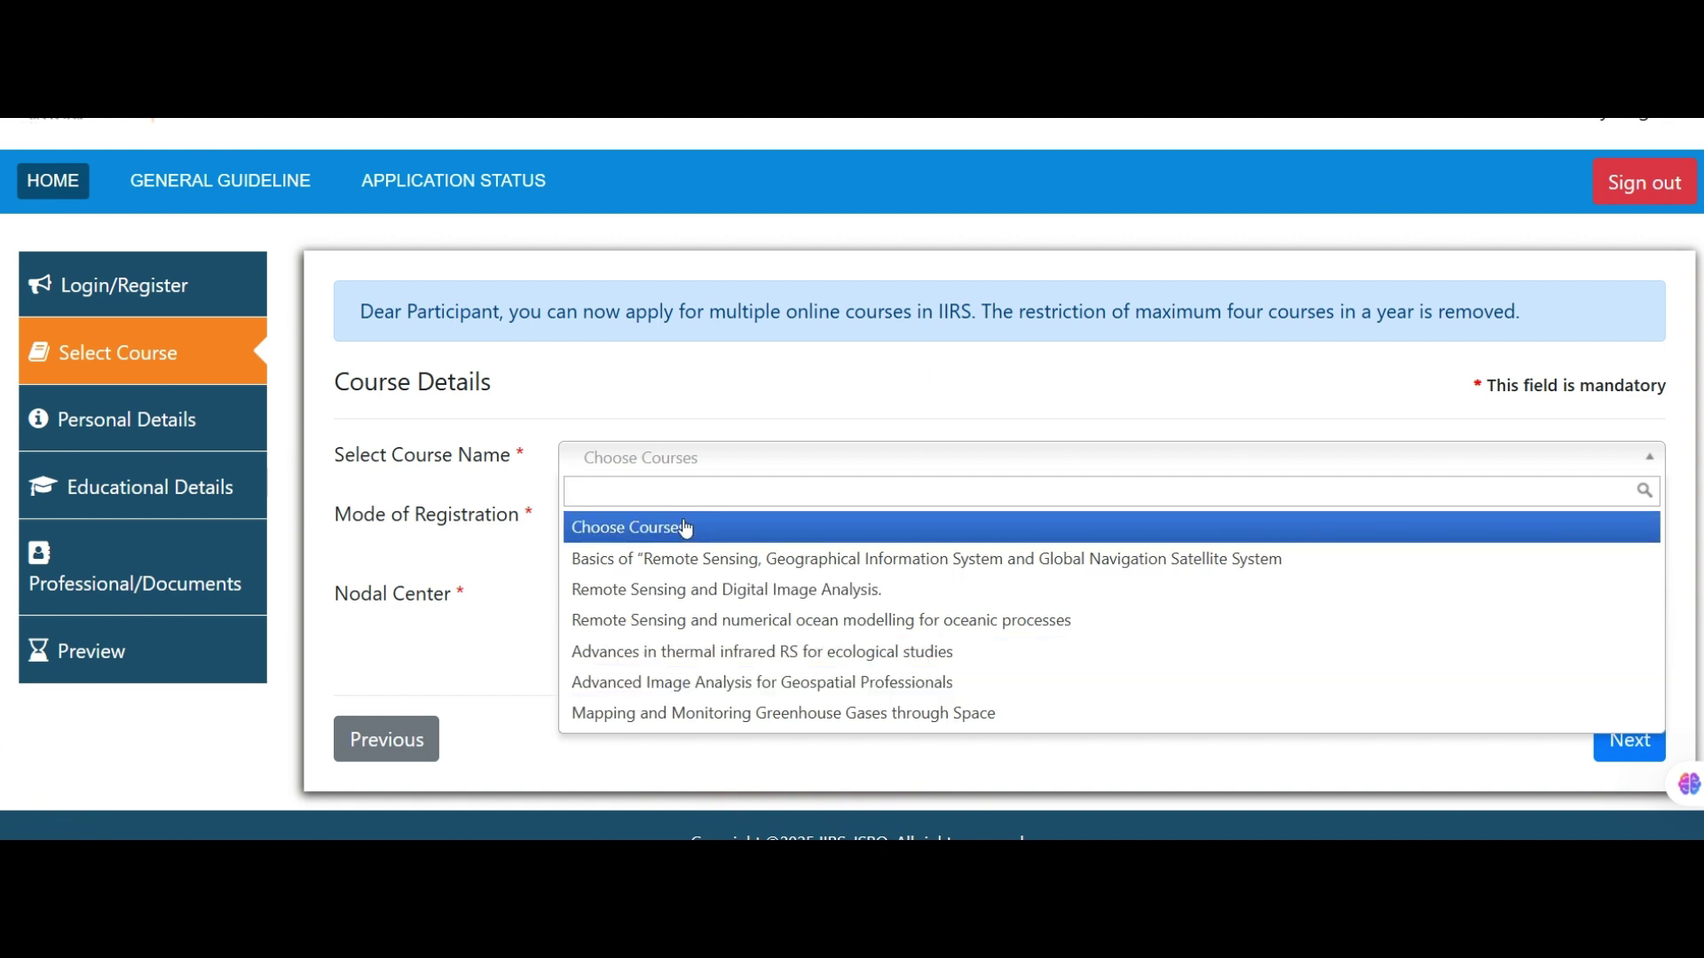
pyautogui.click(703, 683)
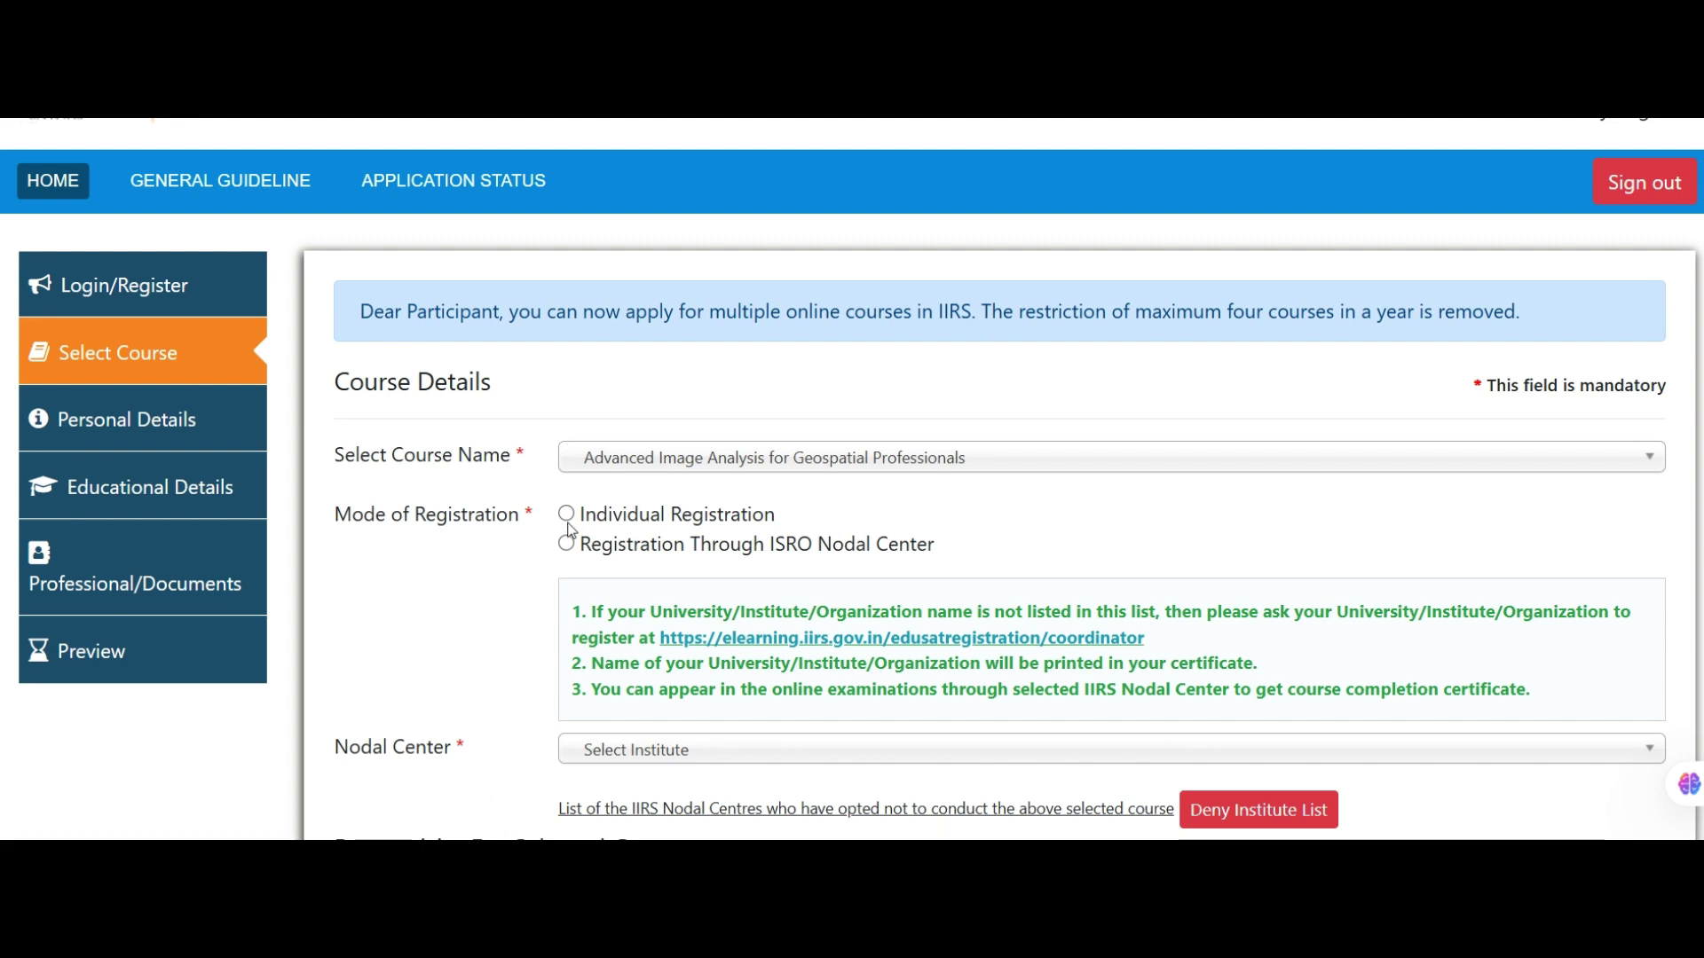
pyautogui.click(566, 515)
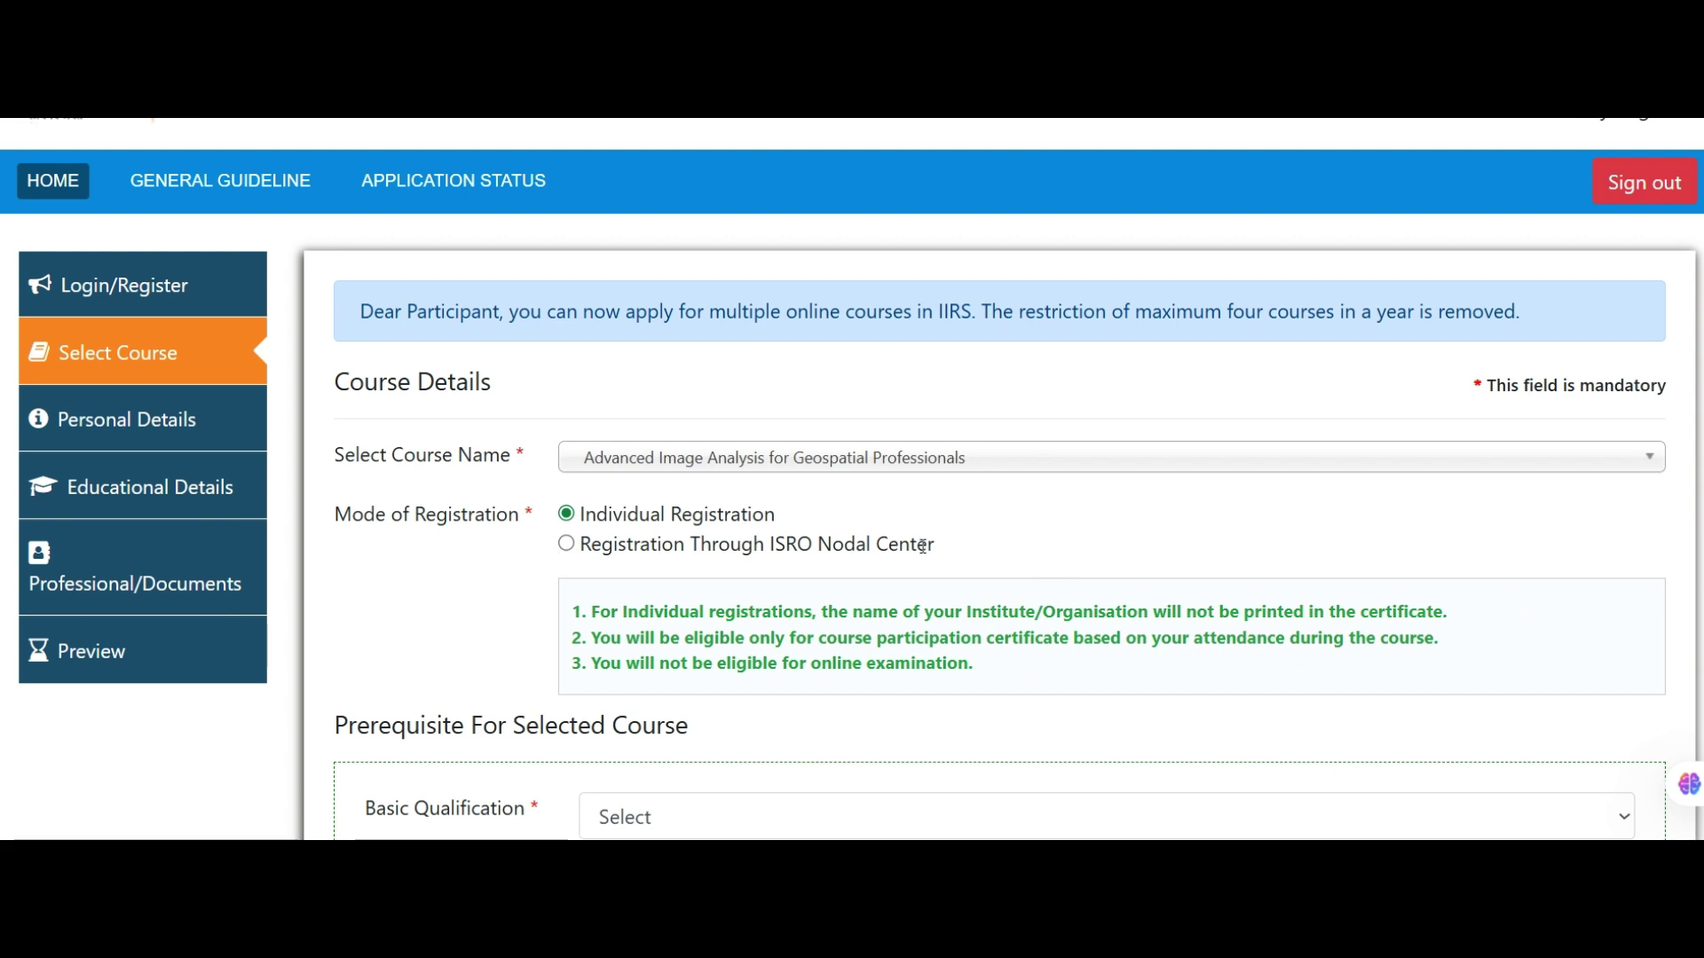
# Try Registration Through ISRO Nodal Center, browse its list of institutes, and restore Individual Registration.
pyautogui.click(566, 544)
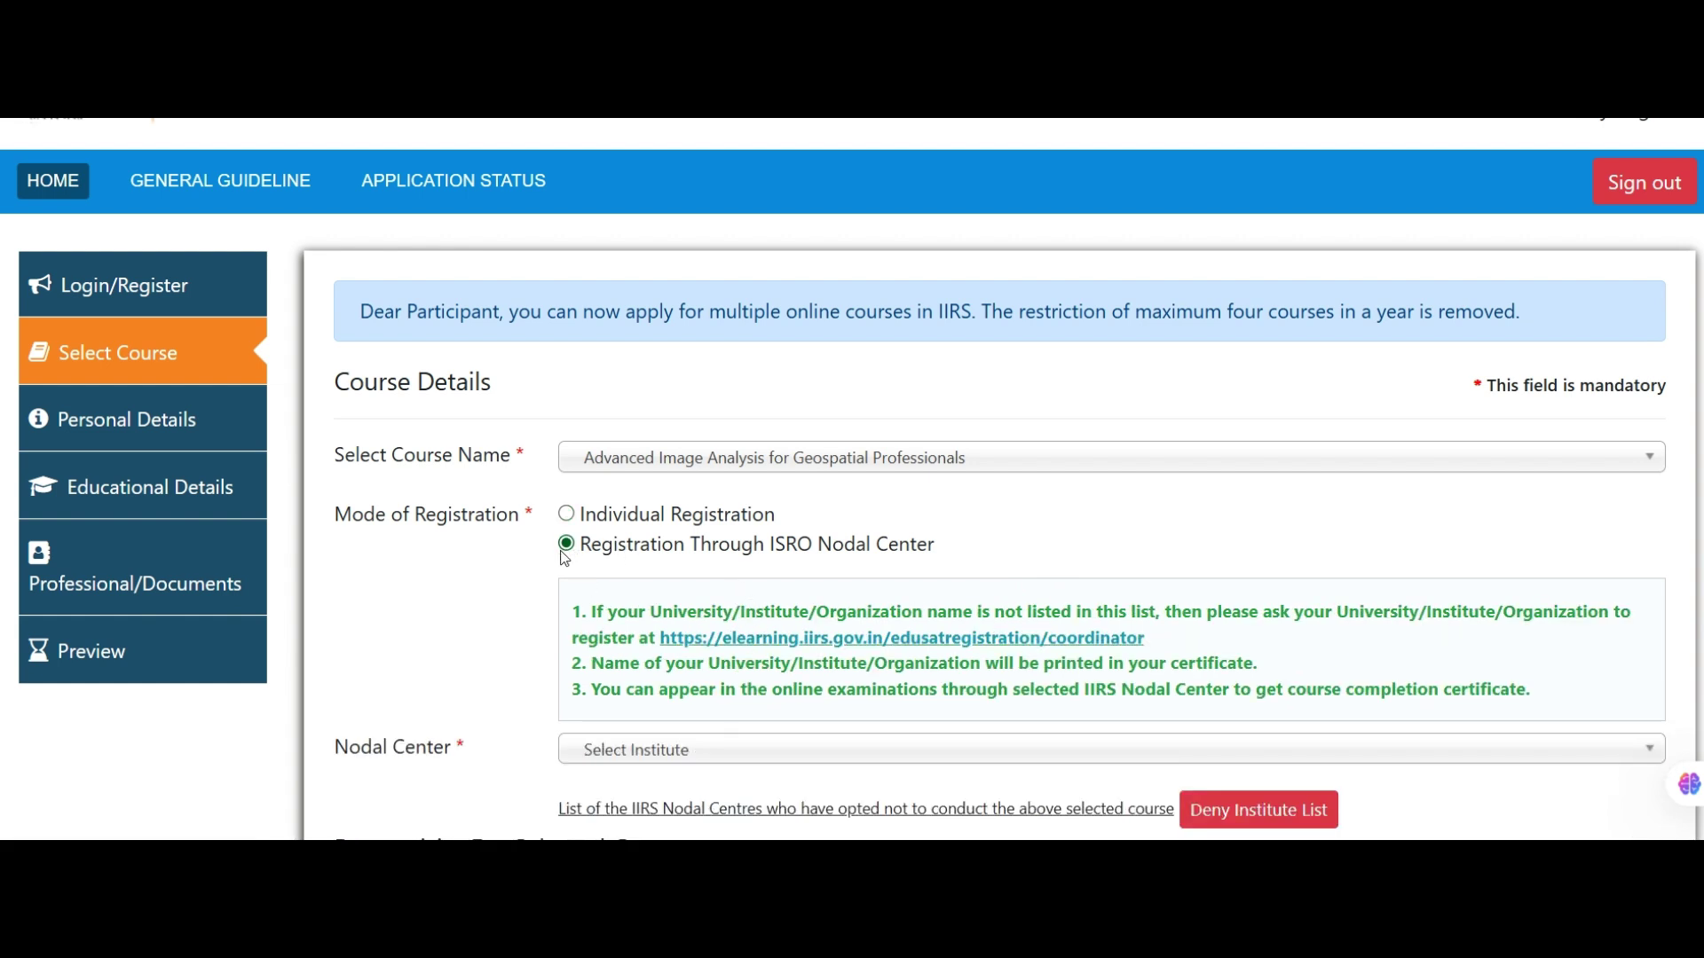
pyautogui.click(618, 761)
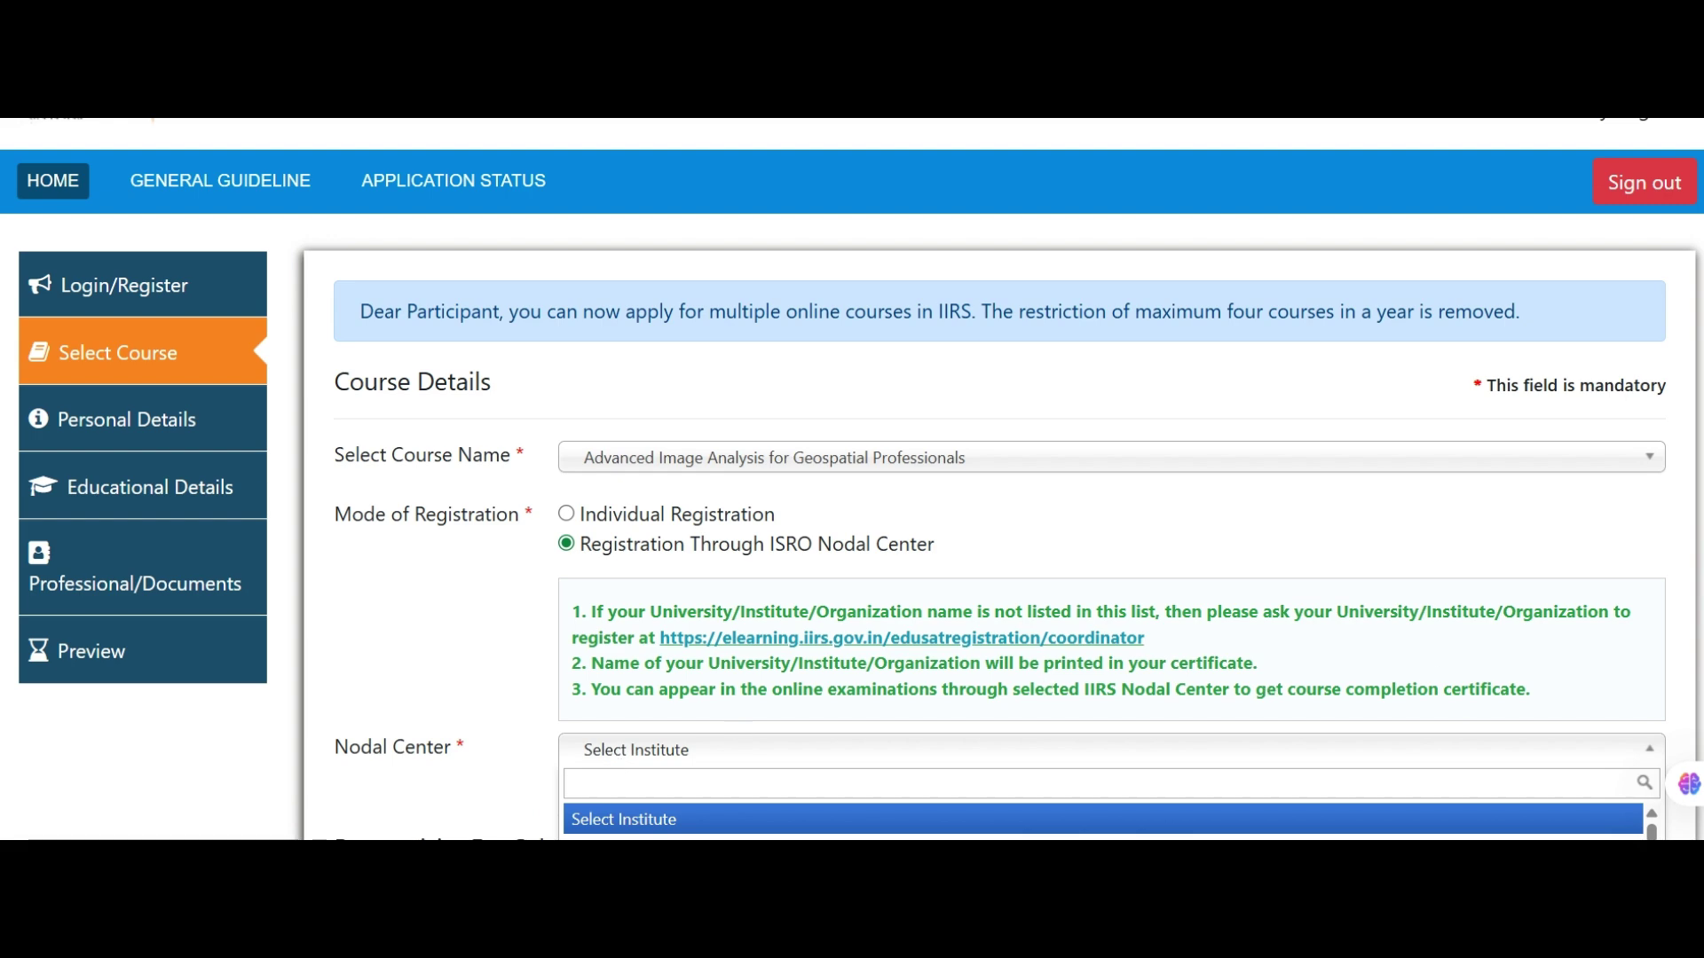
pyautogui.scroll(-4, 851, 479)
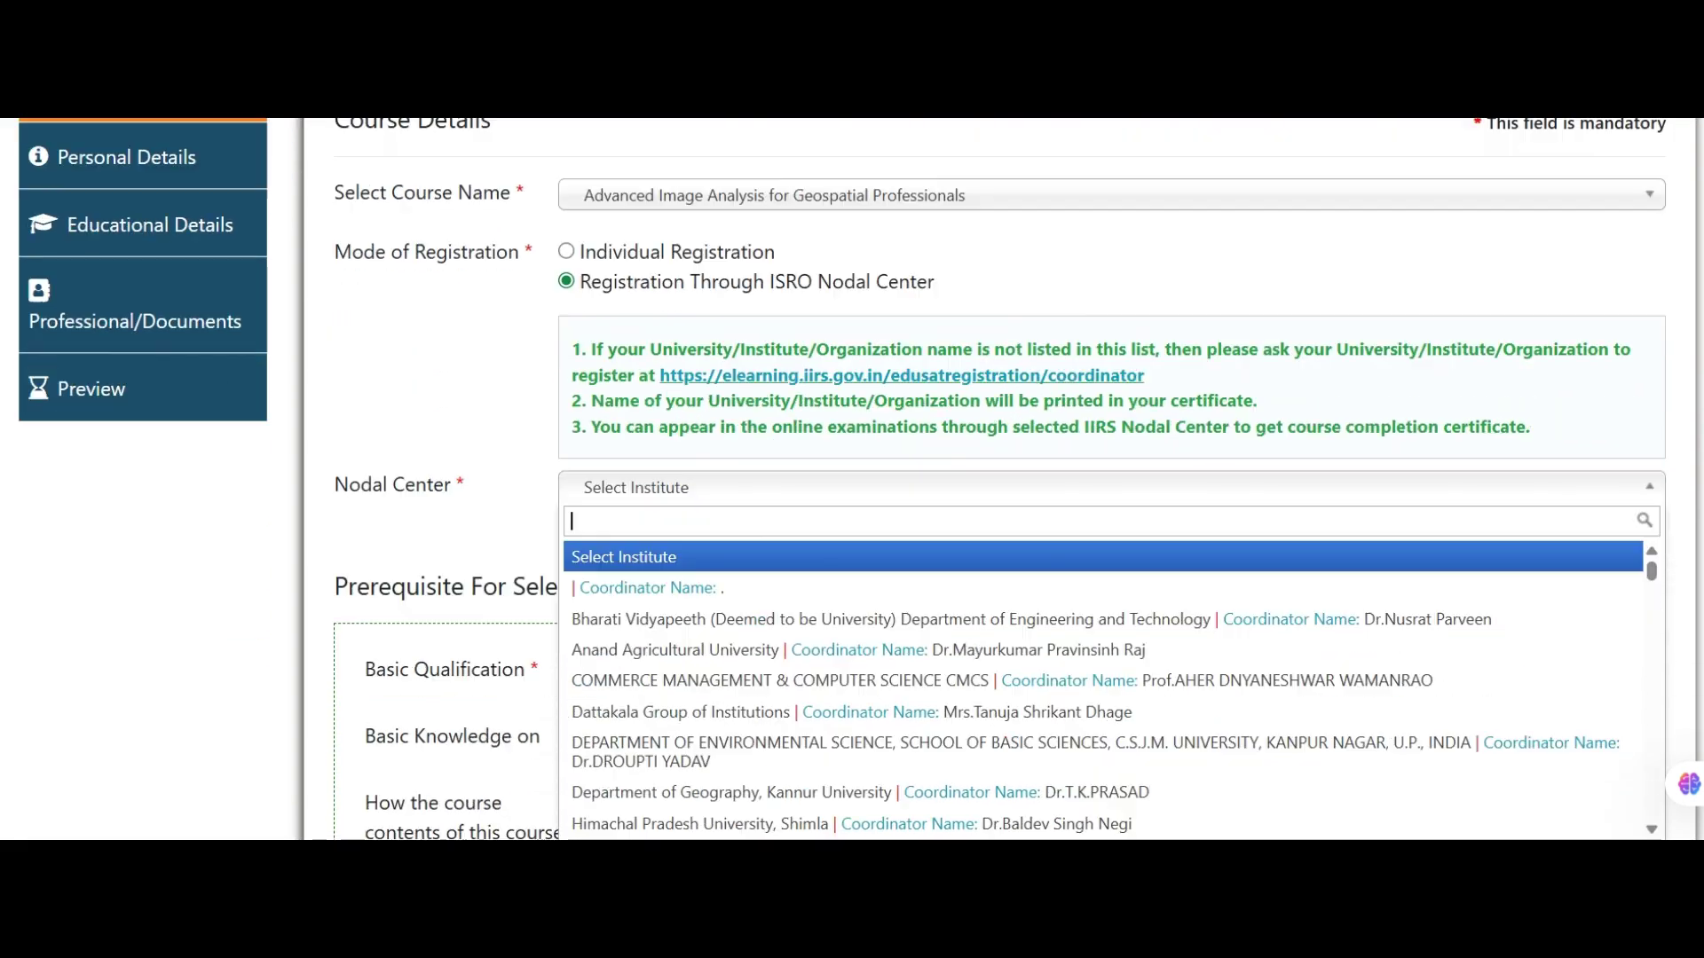
pyautogui.scroll(4, 852, 479)
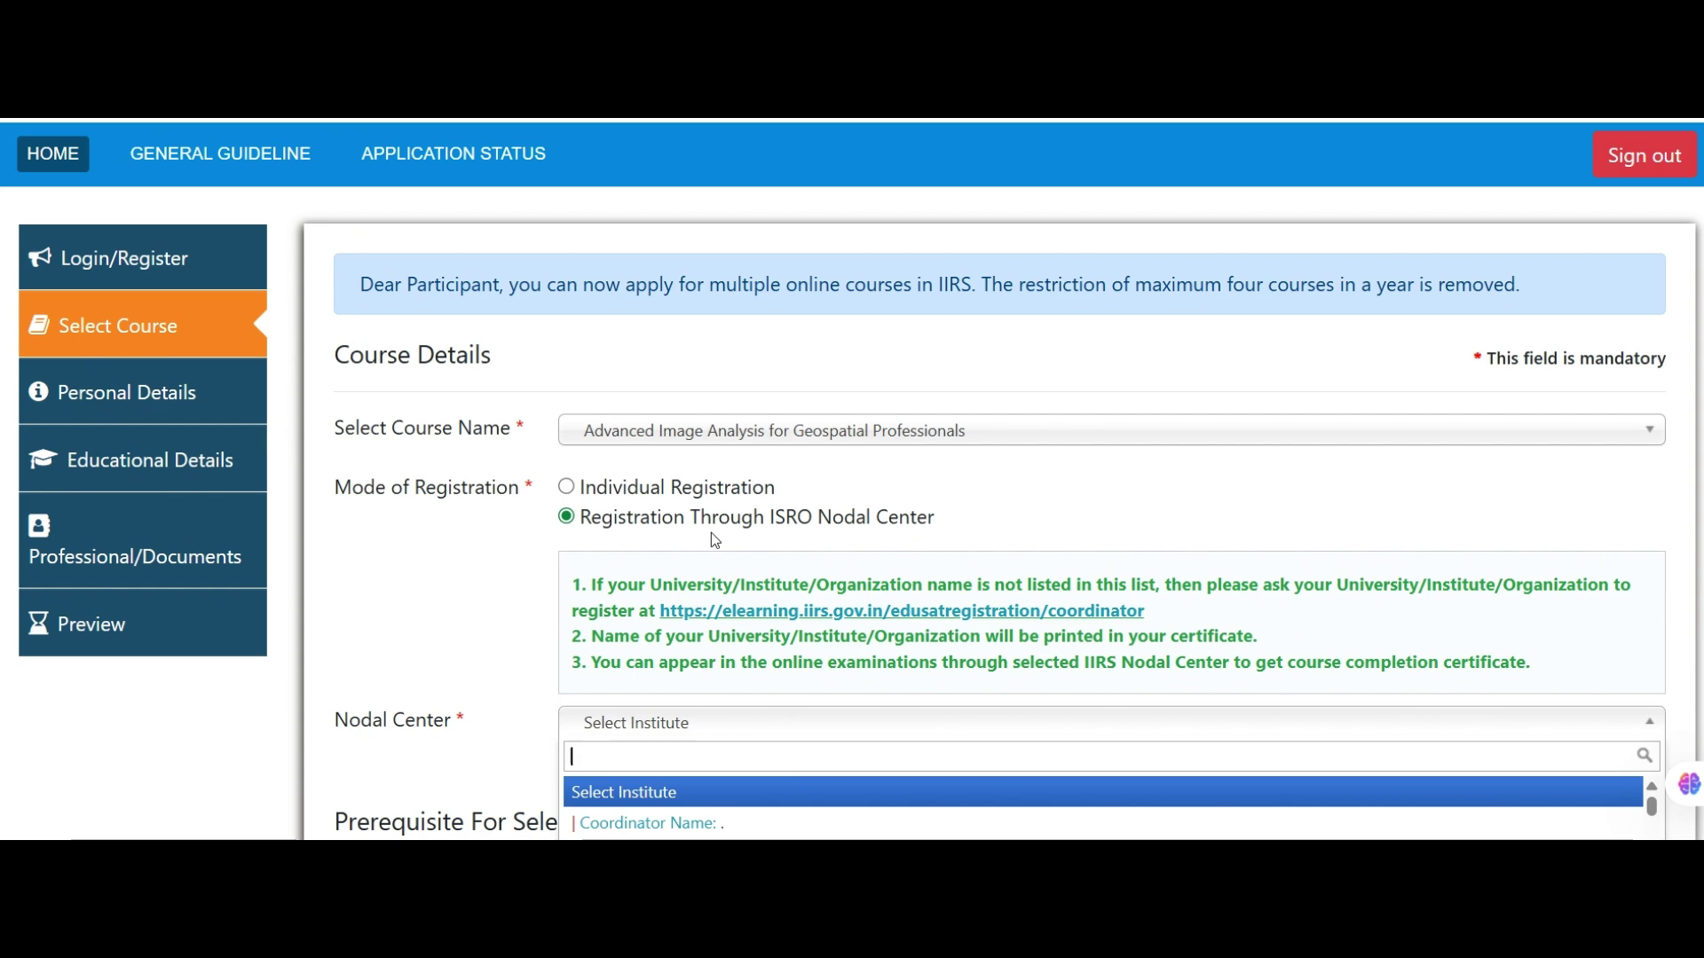
pyautogui.click(568, 489)
# Set the basic qualification to Undergraduate and Postgraduate (any year) and continue to the personal details.
pyautogui.scroll(-5, 852, 480)
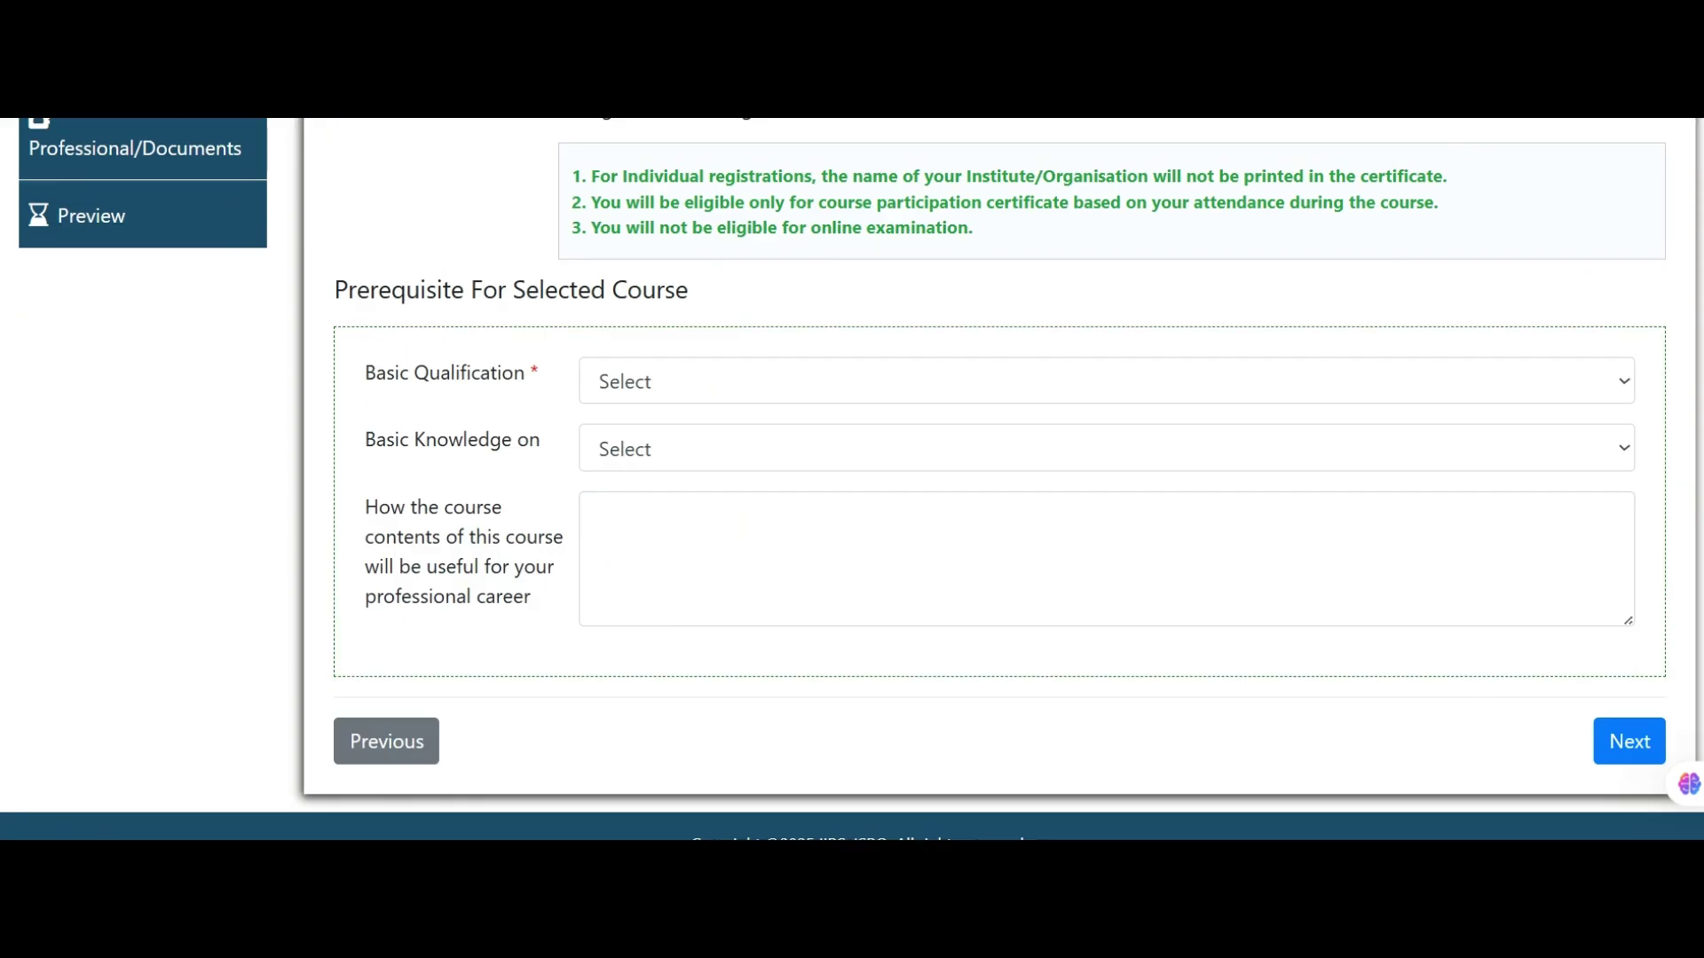
pyautogui.click(687, 389)
pyautogui.click(679, 468)
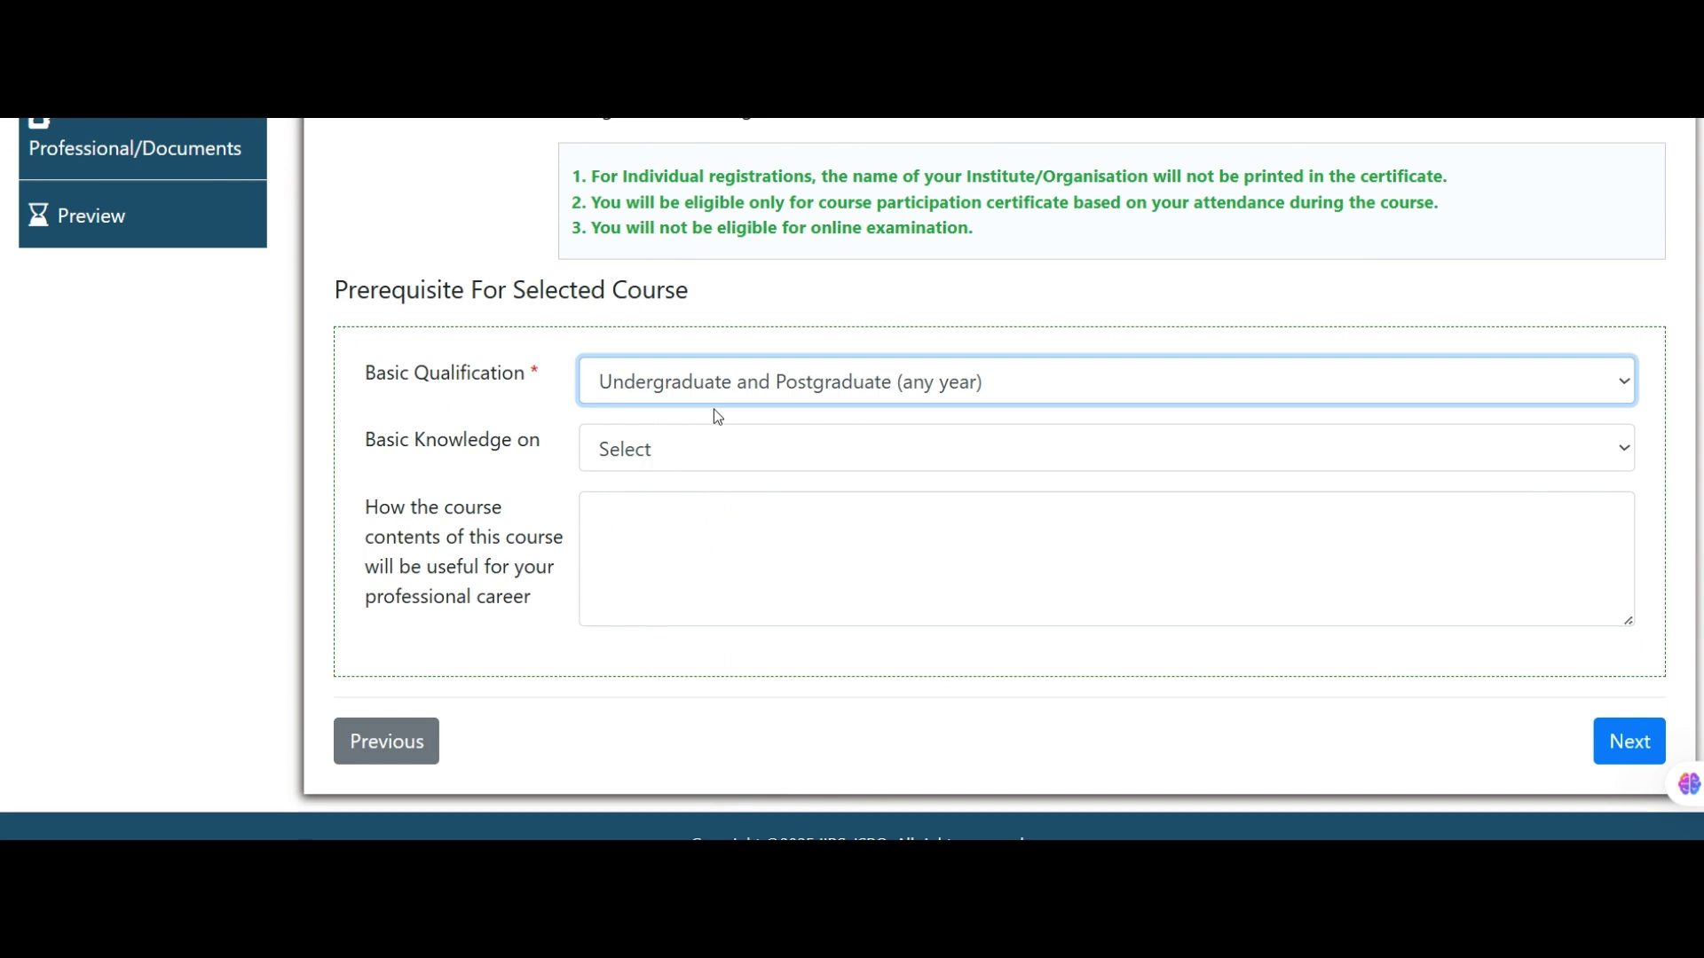
pyautogui.click(695, 455)
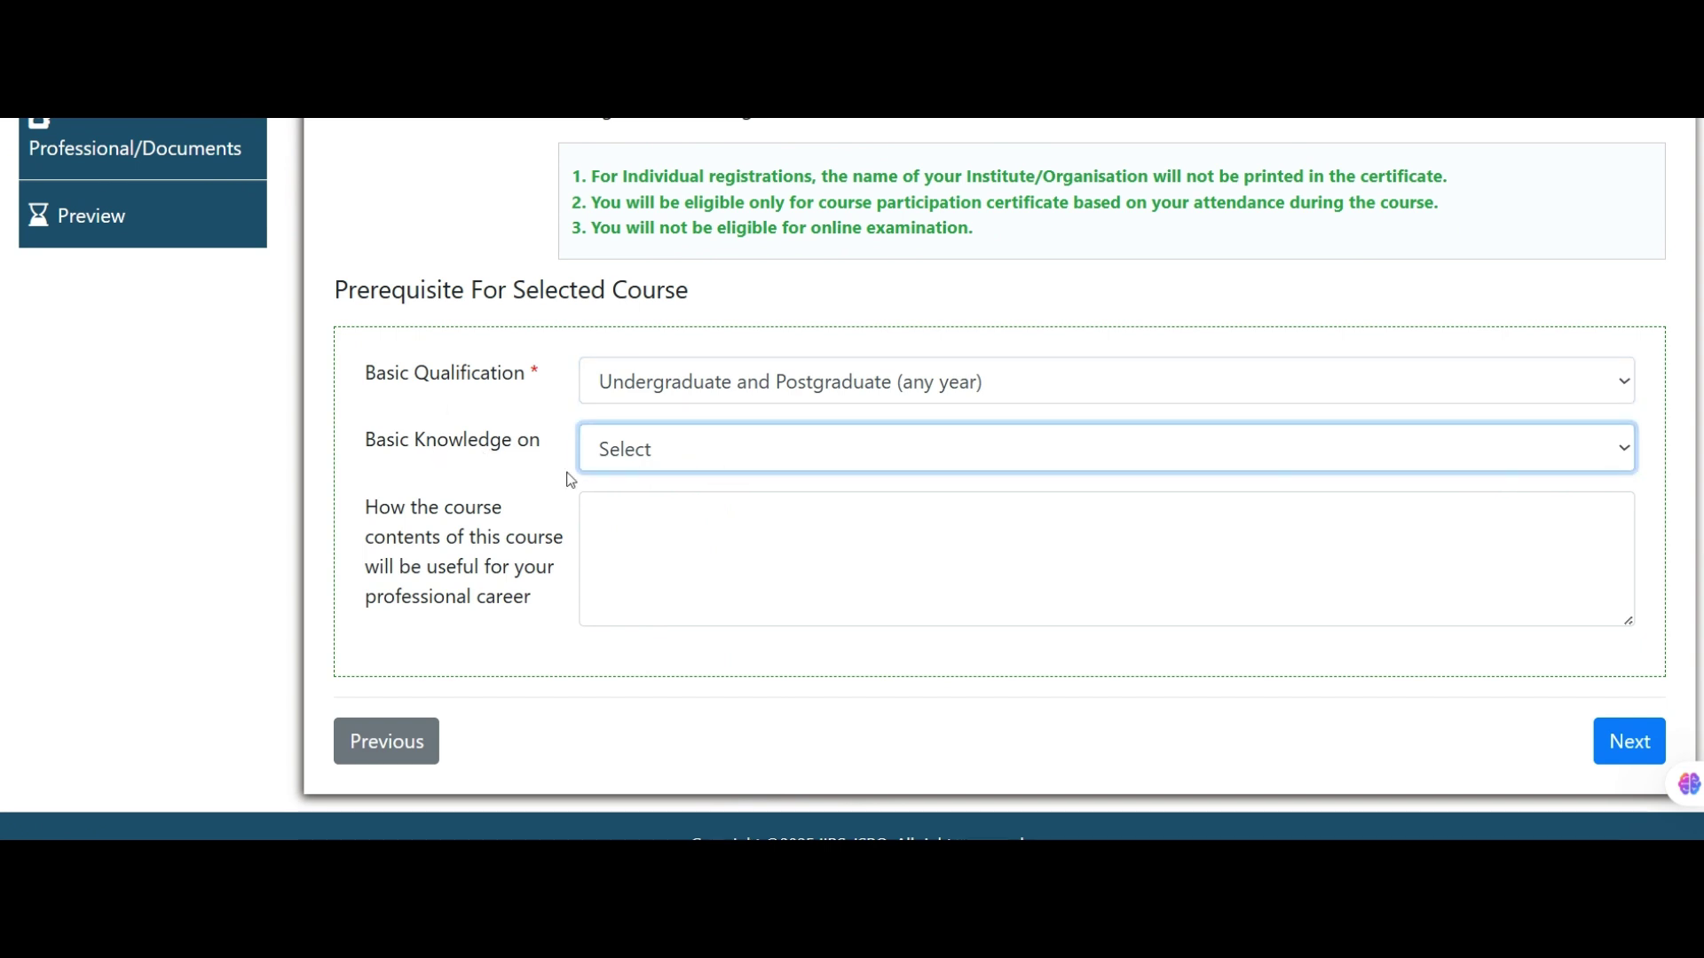
pyautogui.click(646, 527)
pyautogui.click(1636, 753)
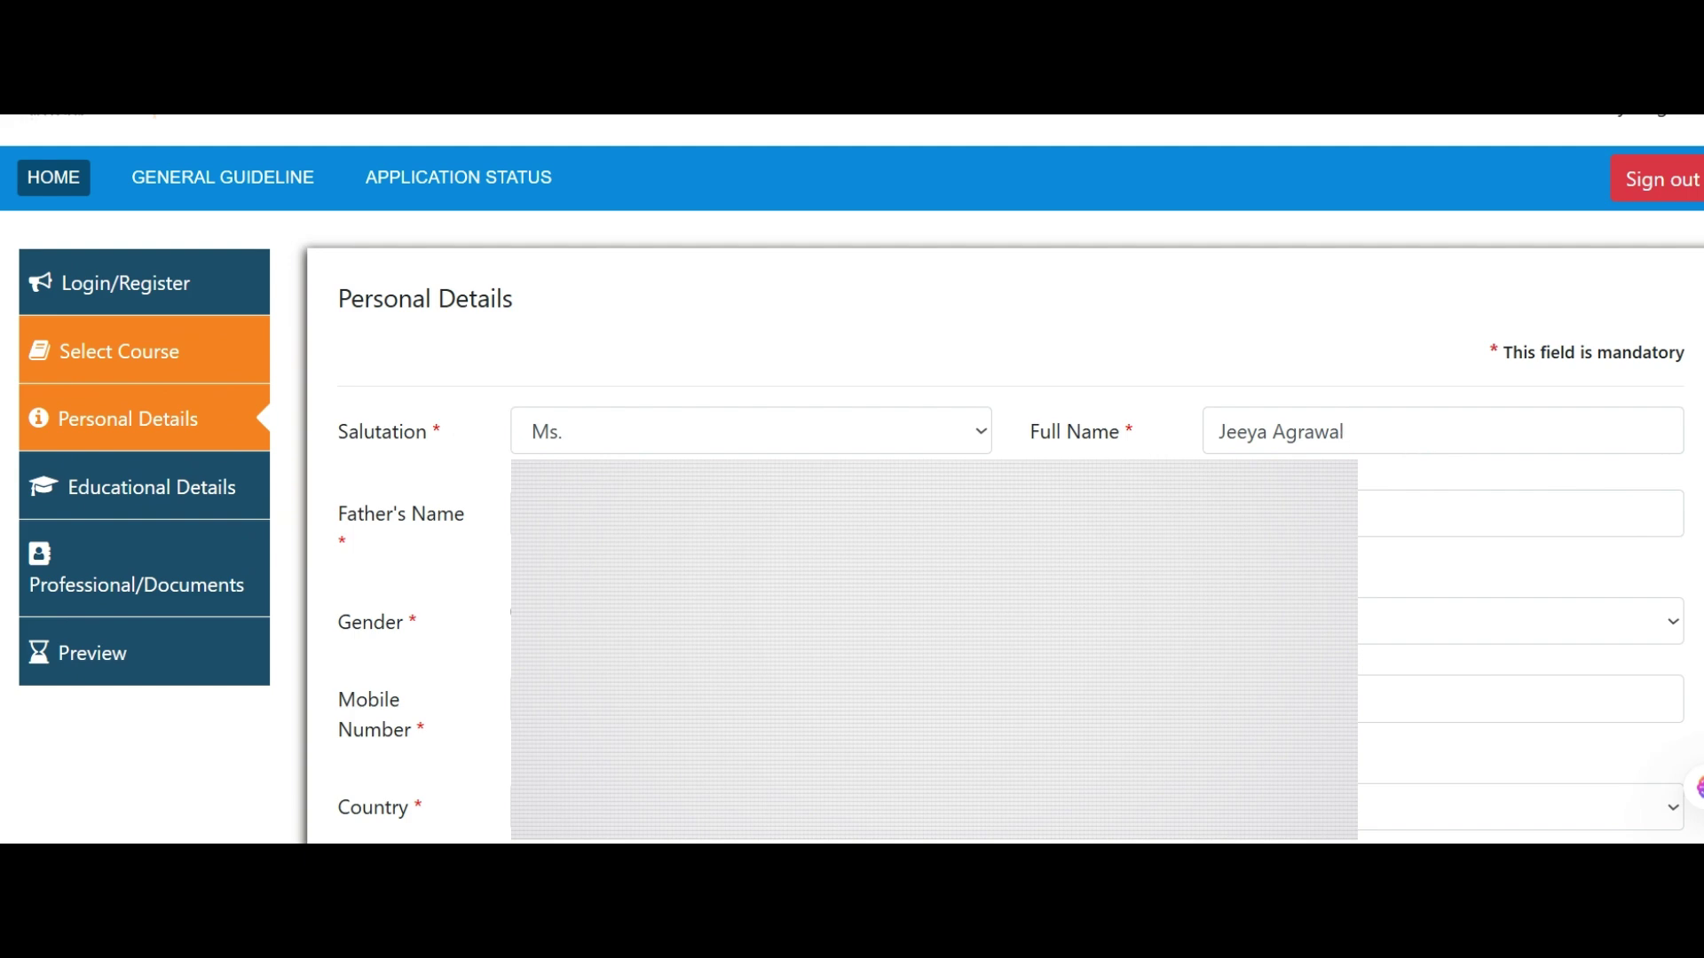
# Save the prefilled personal details and educational details, continuing to the professional and document details.
pyautogui.scroll(-3, 1571, 675)
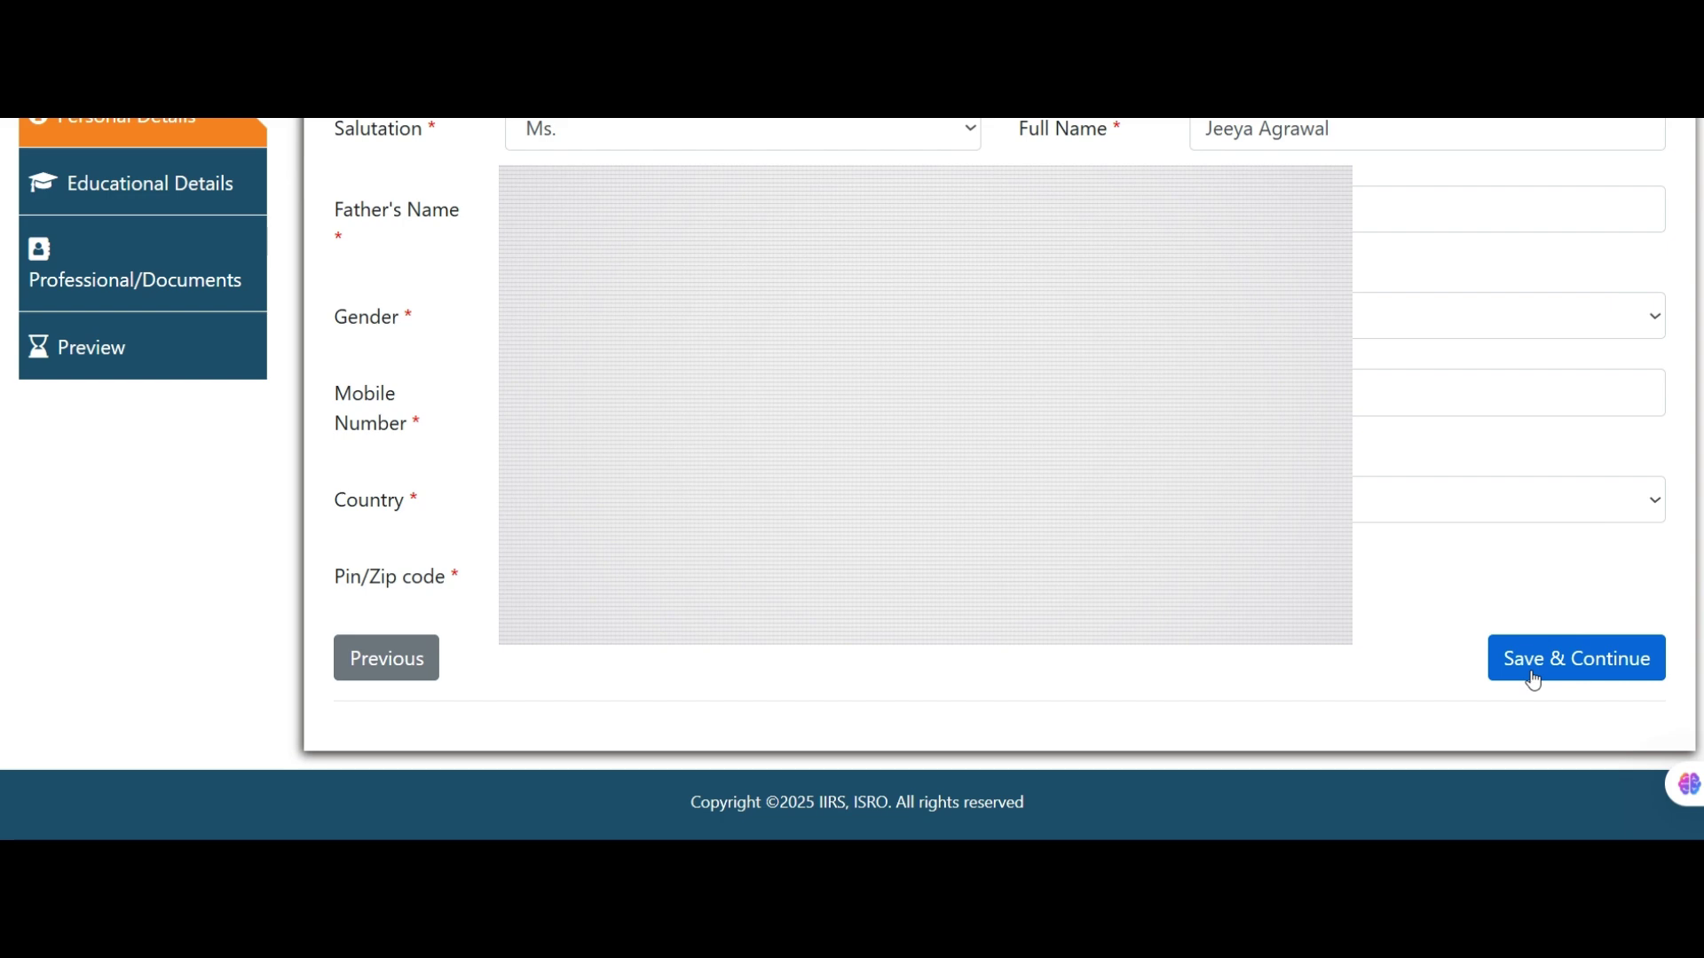
pyautogui.click(1535, 681)
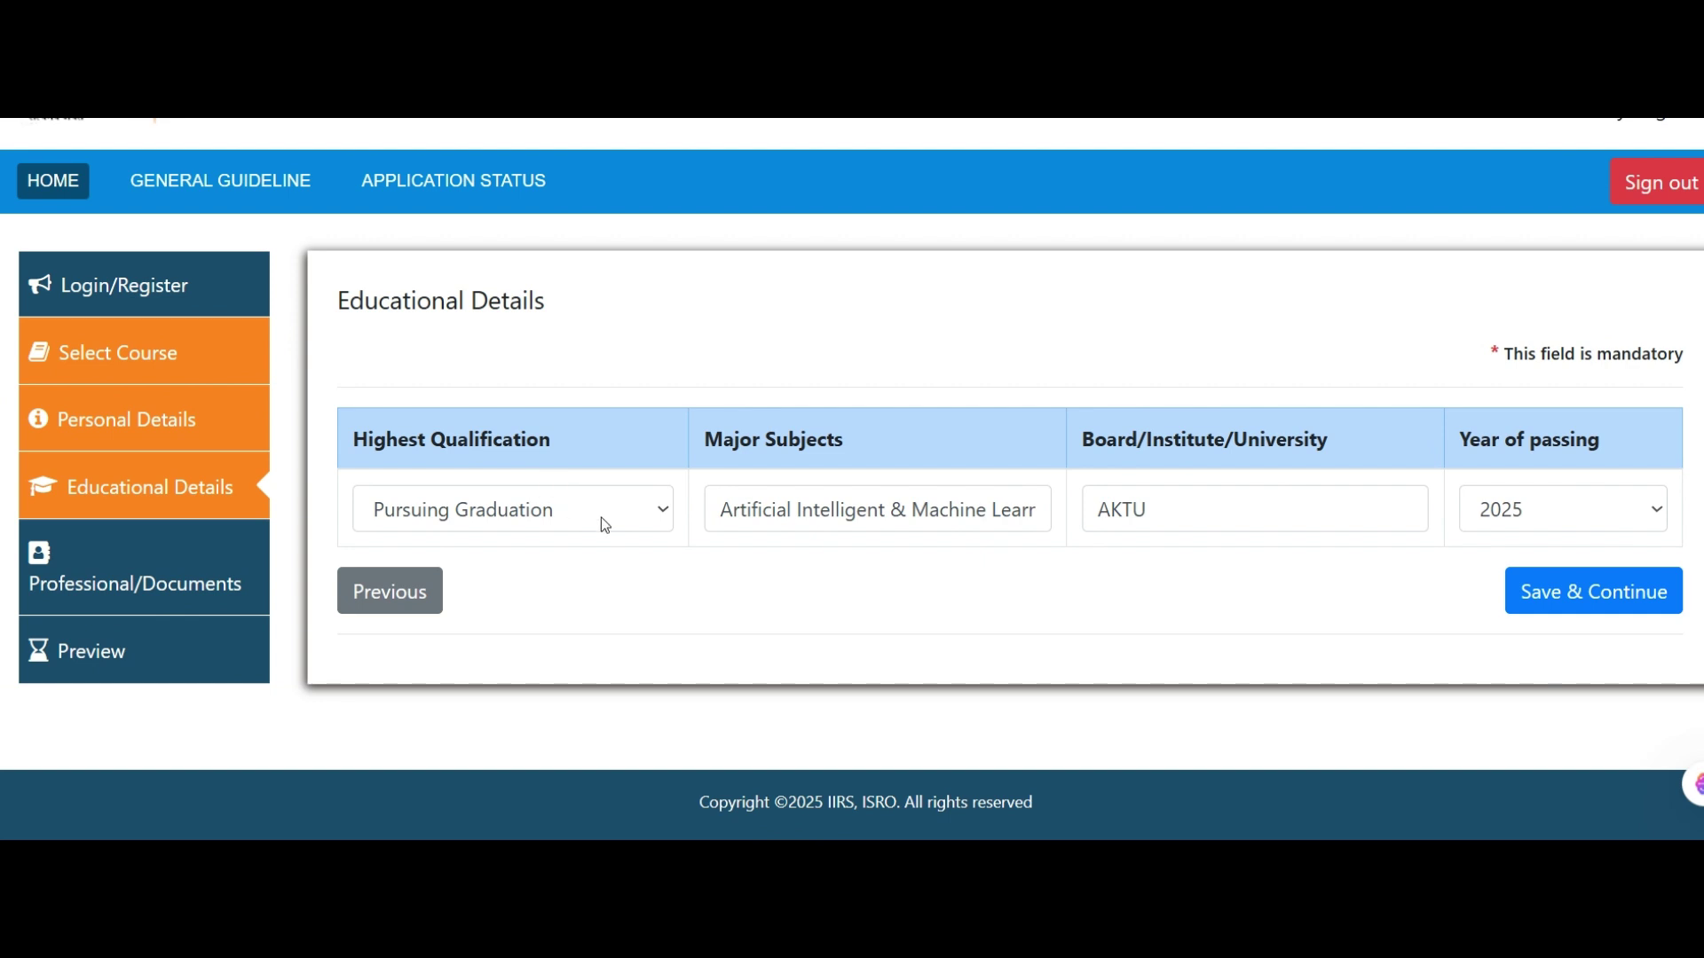
pyautogui.click(1584, 611)
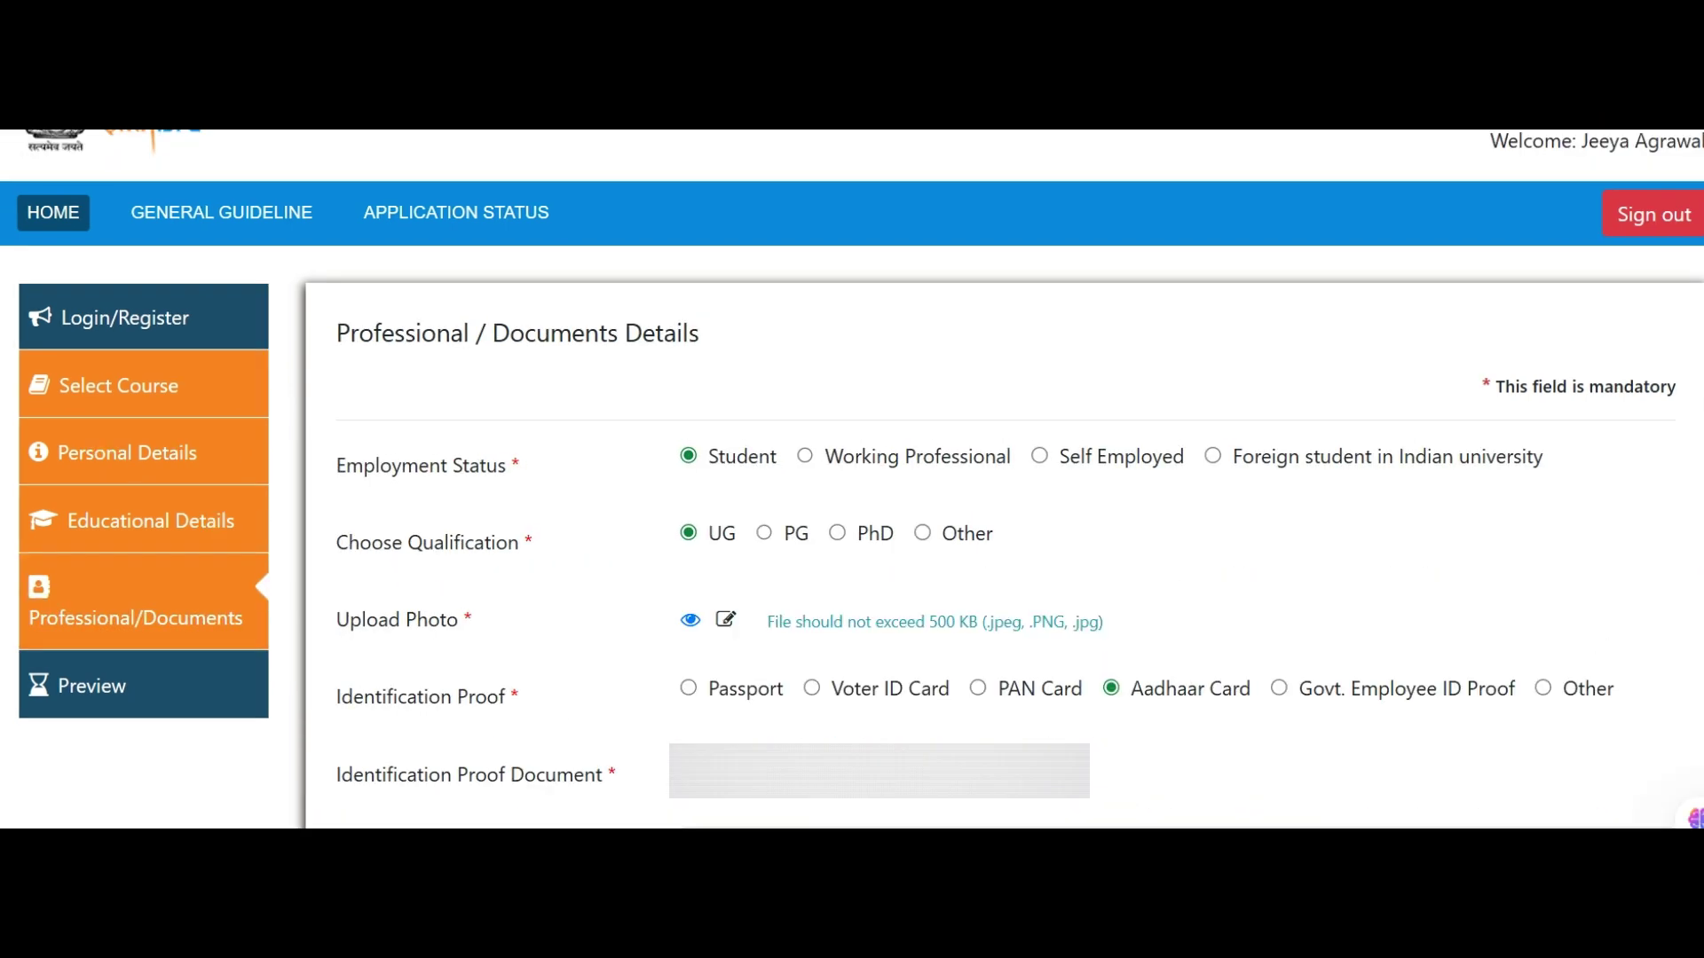
# Save the prefilled professional and document details, and submit the course application from the preview.
pyautogui.scroll(-3, 320, 516)
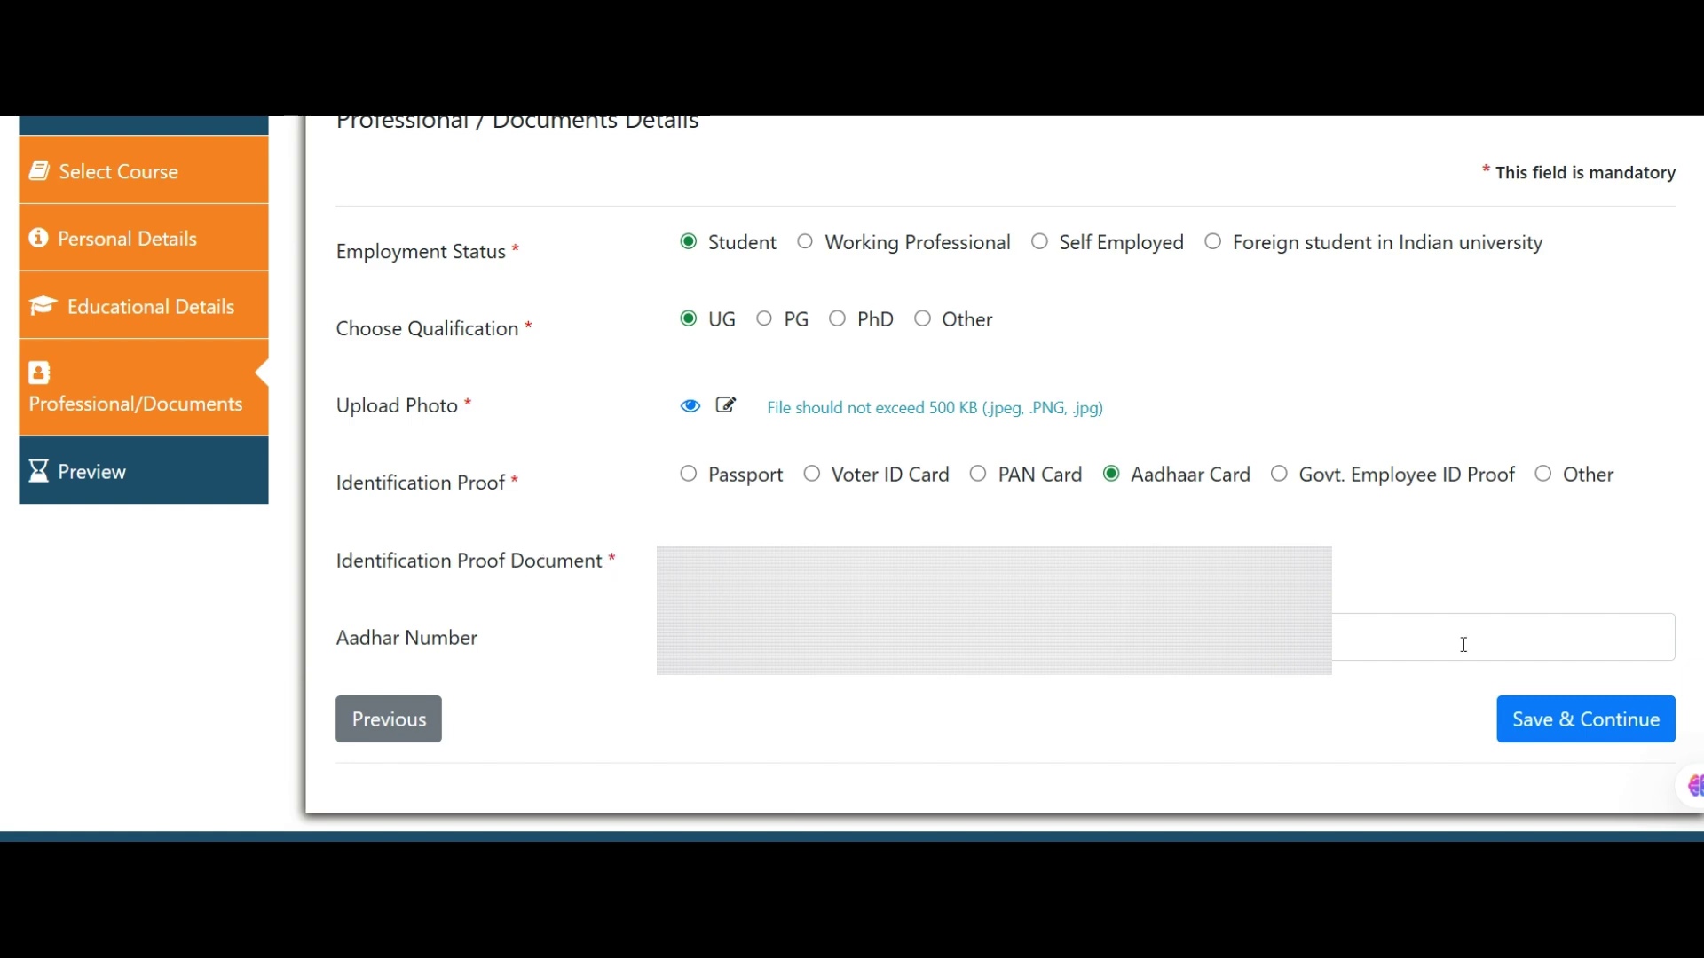
pyautogui.click(1587, 733)
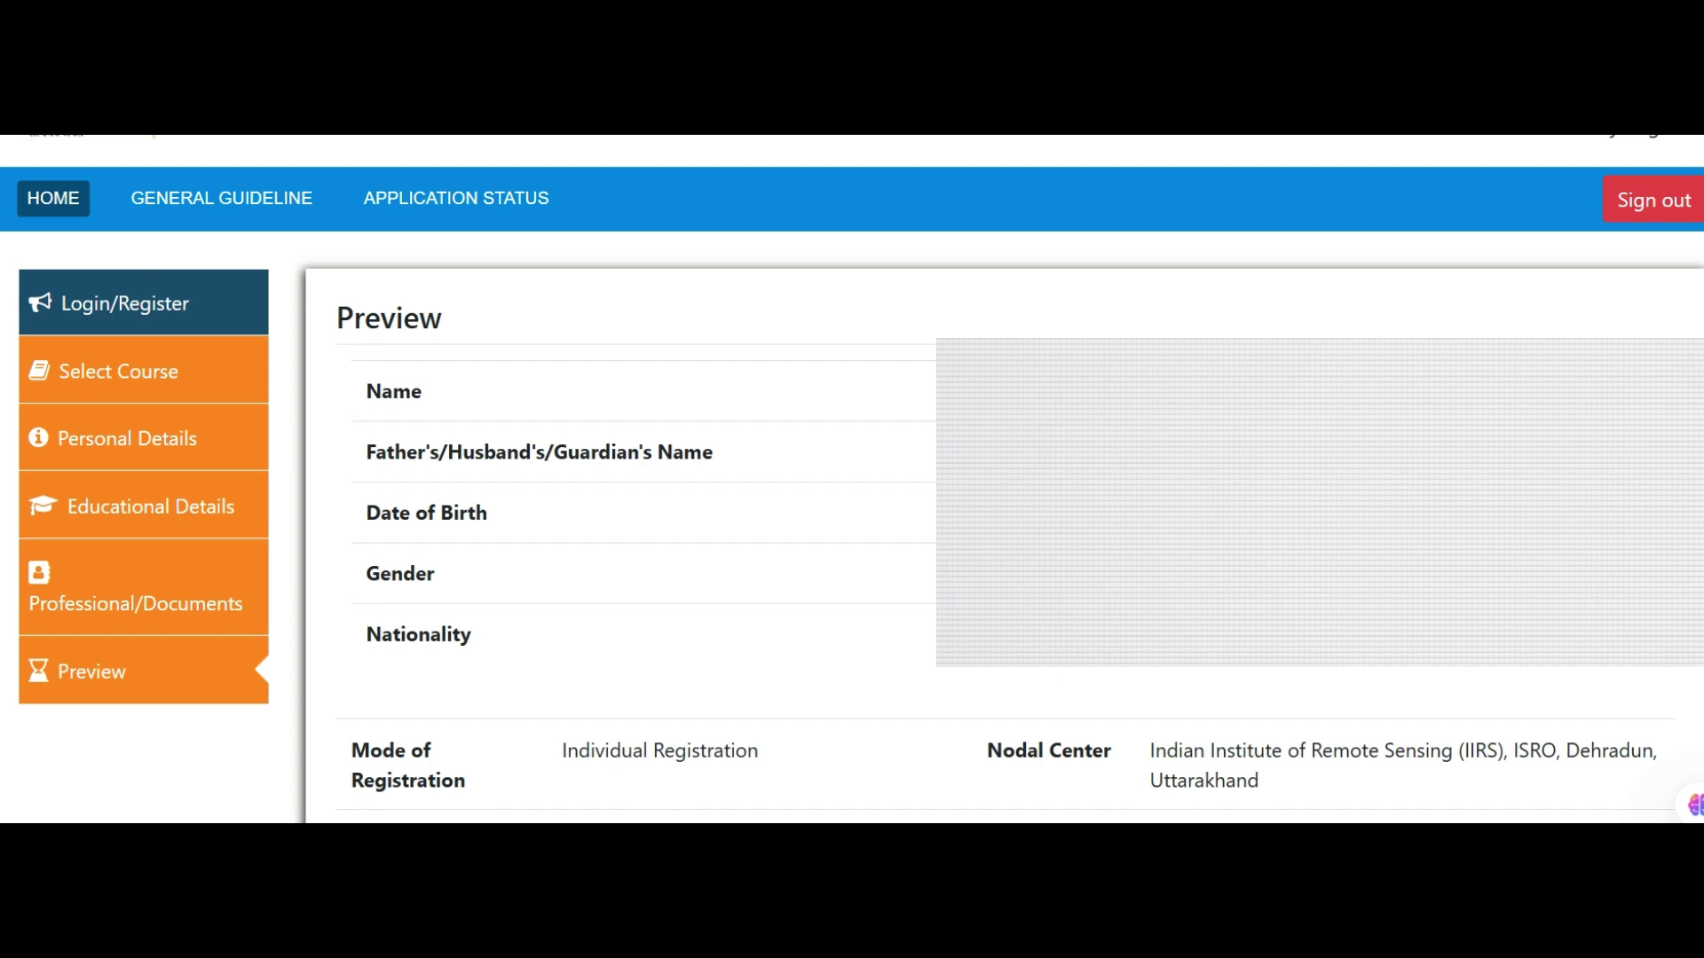
pyautogui.scroll(-15, 1002, 479)
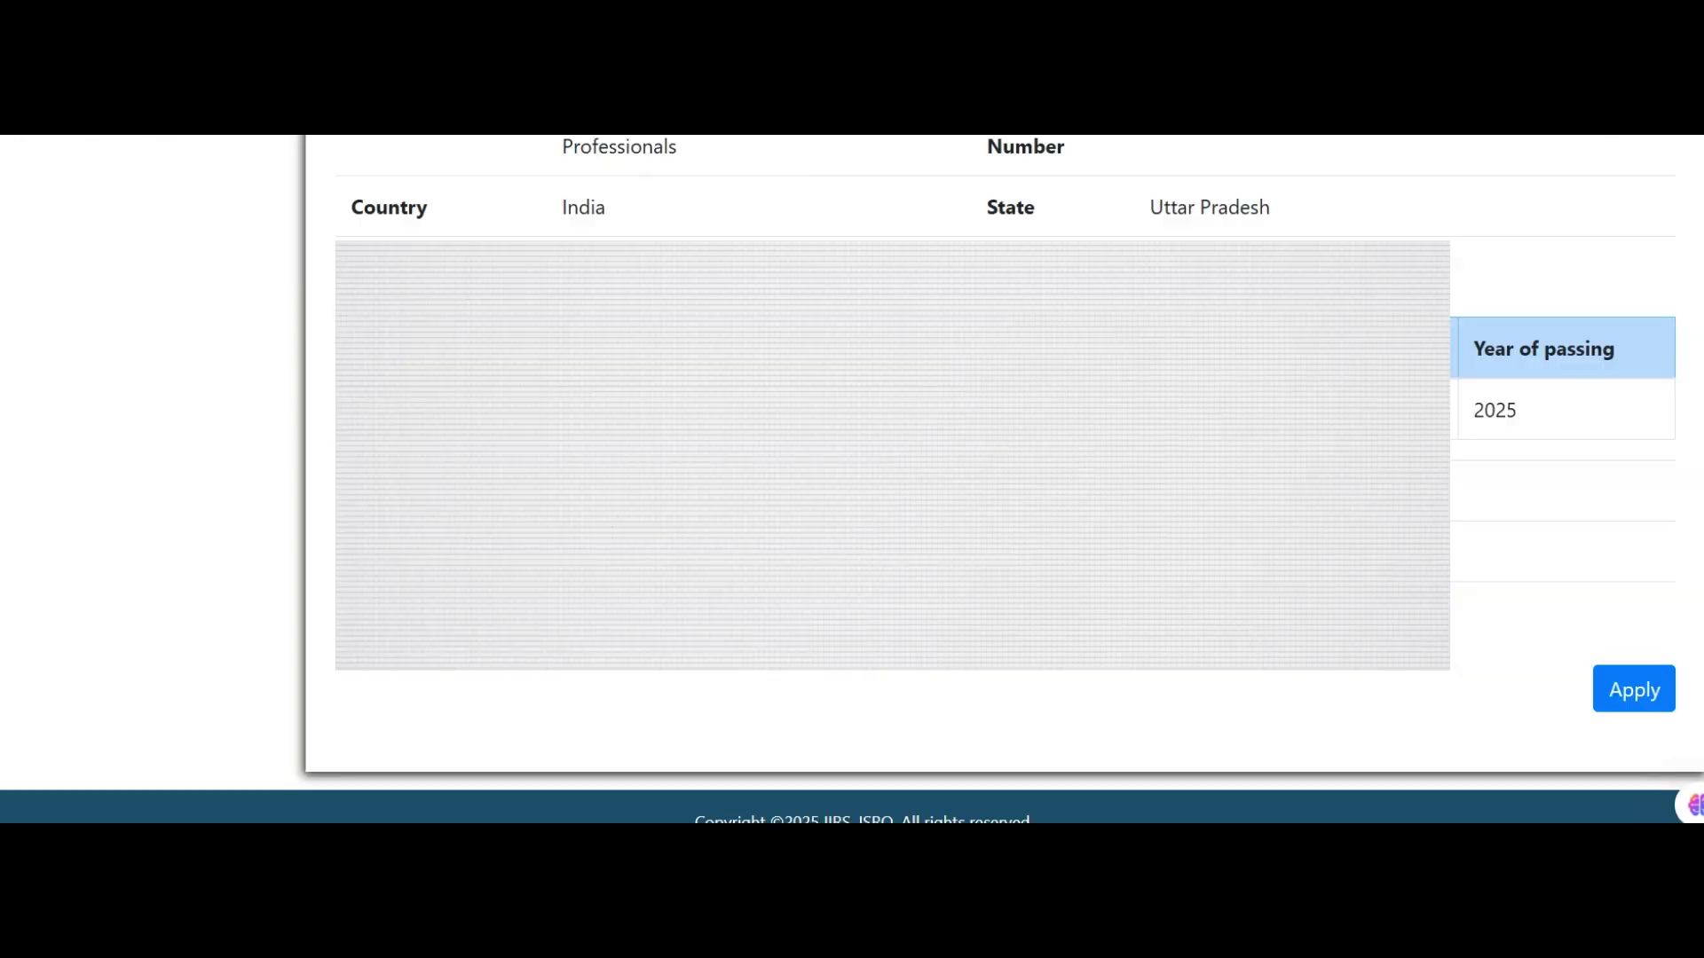
pyautogui.click(1637, 695)
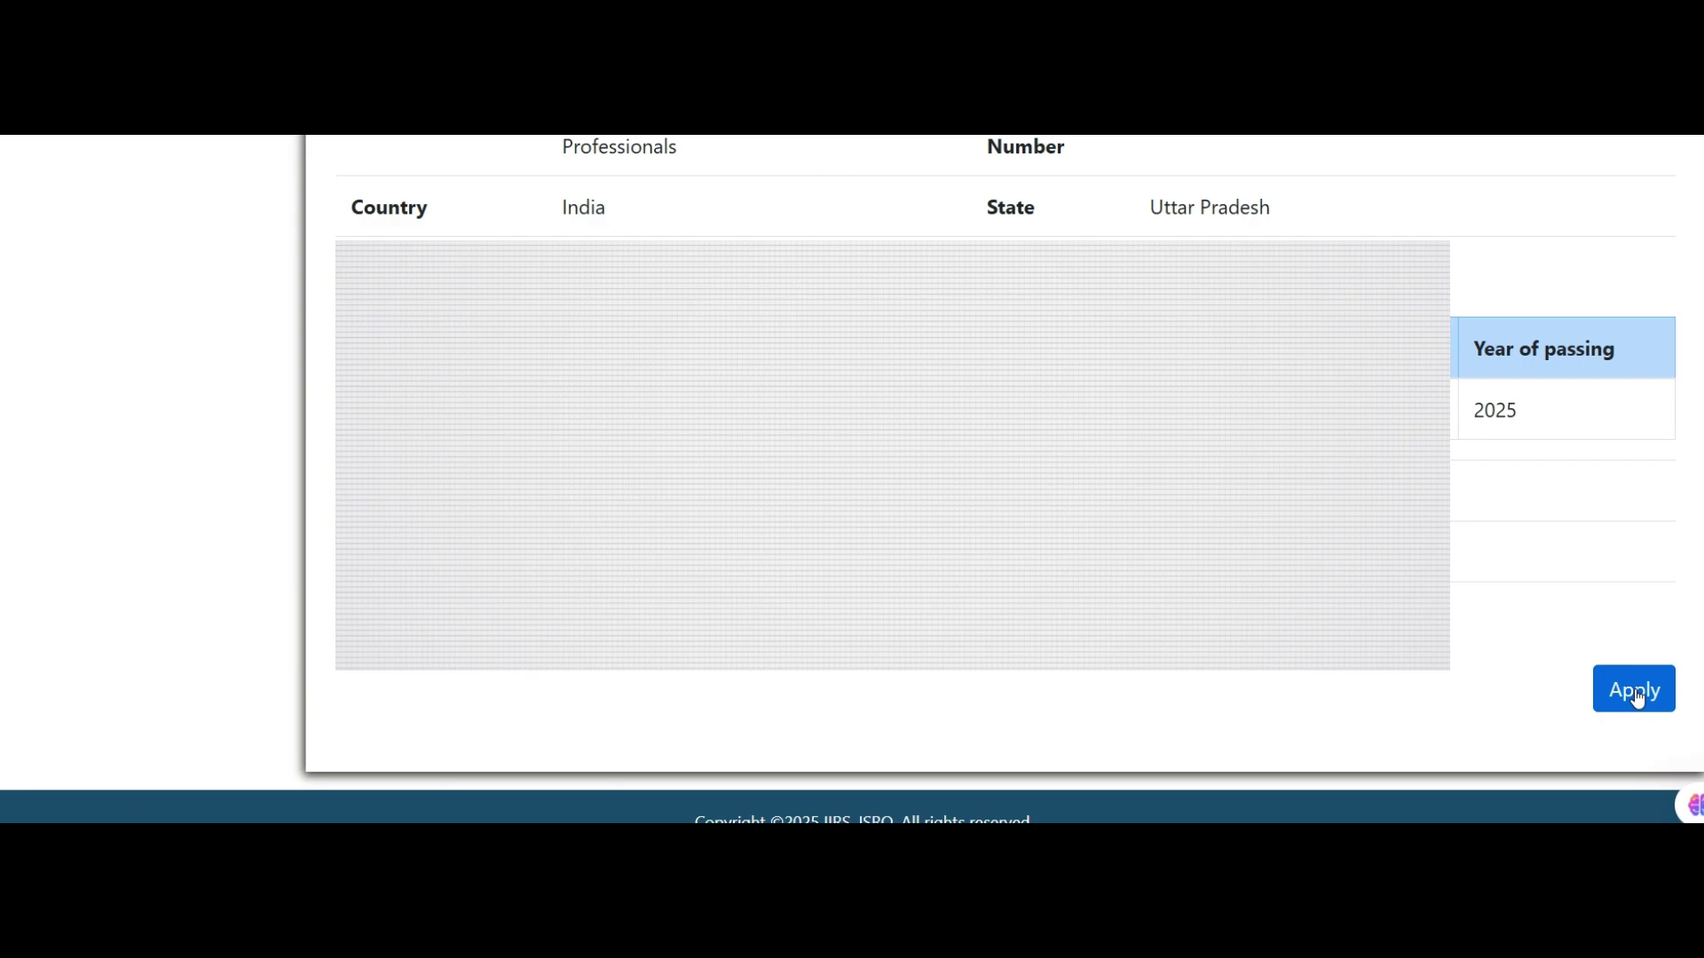